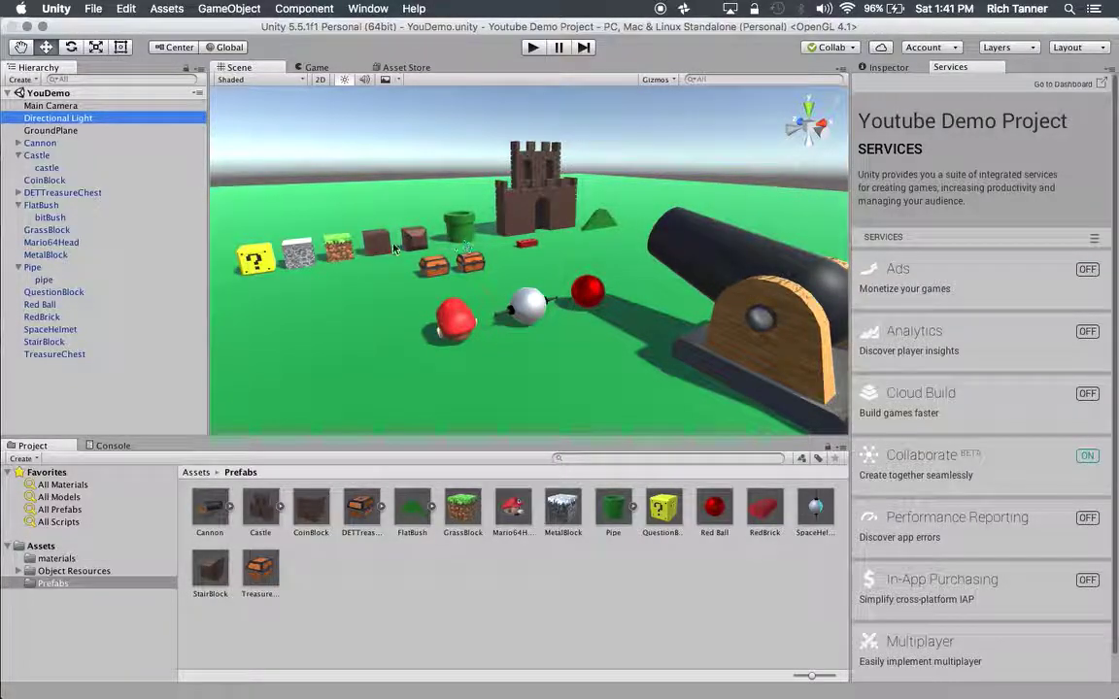
Step: Select the GrassBlock prefab in the YouDemo Scene view
left_click(336, 254)
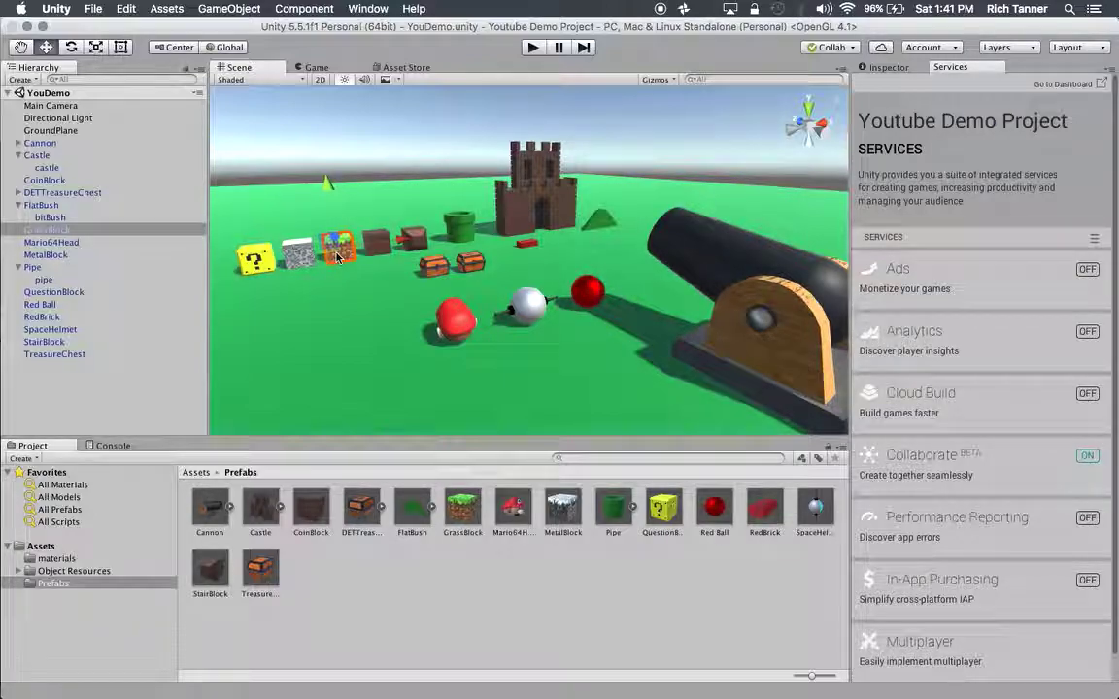
Step: Frame GrassBlock and show its Rigidbody and expanded Box Collider in the Inspector
key("f")
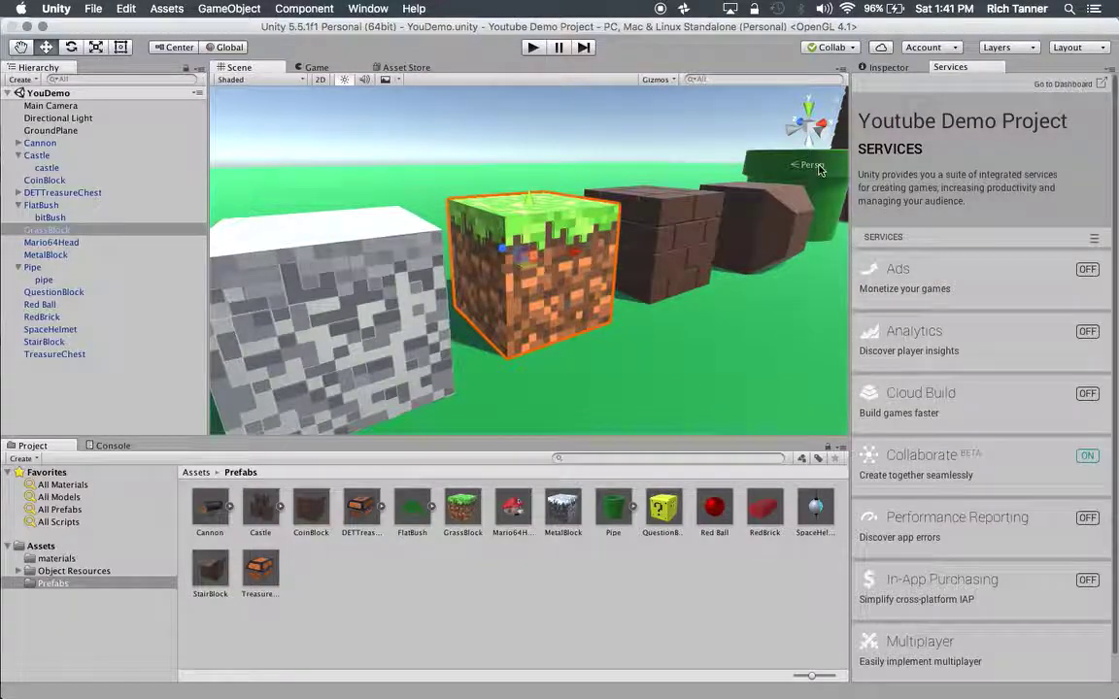
left_click(887, 67)
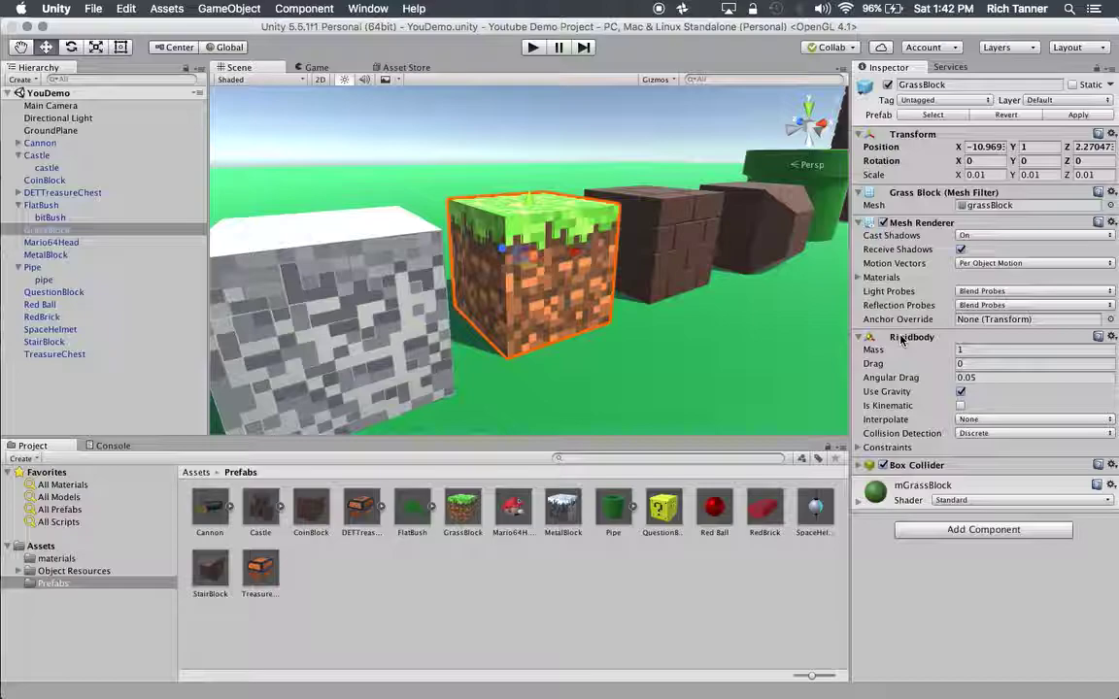
left_click(863, 465)
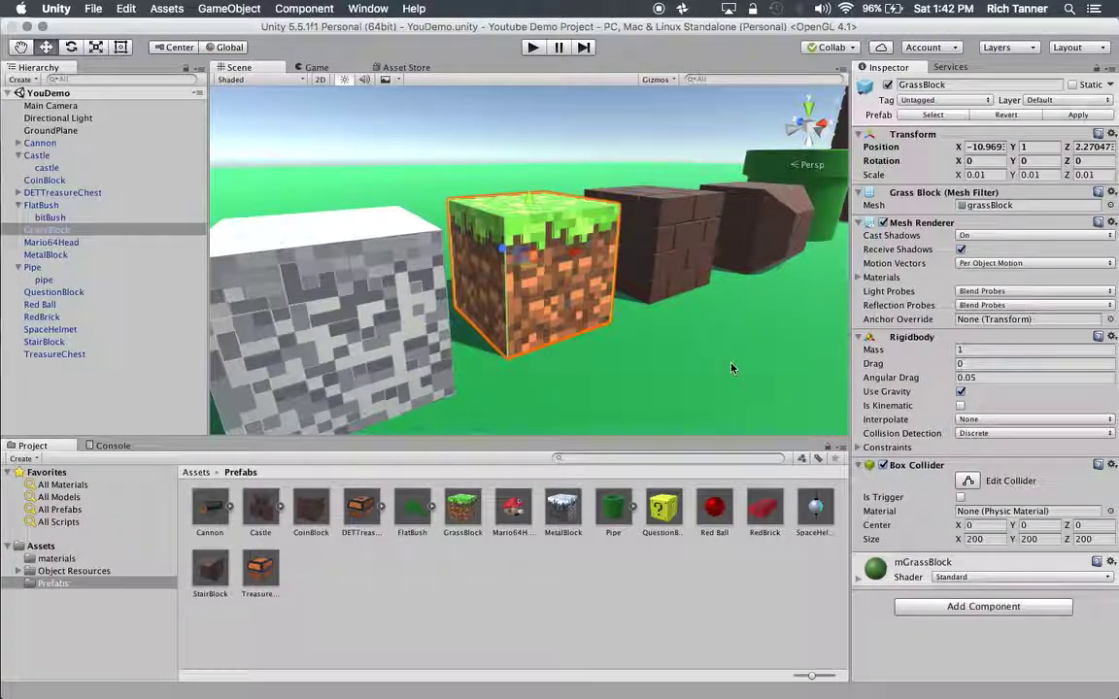
Step: Zoom and orbit the Scene view to see the block row and both treasure chests
scroll(673, 343, "down", 4)
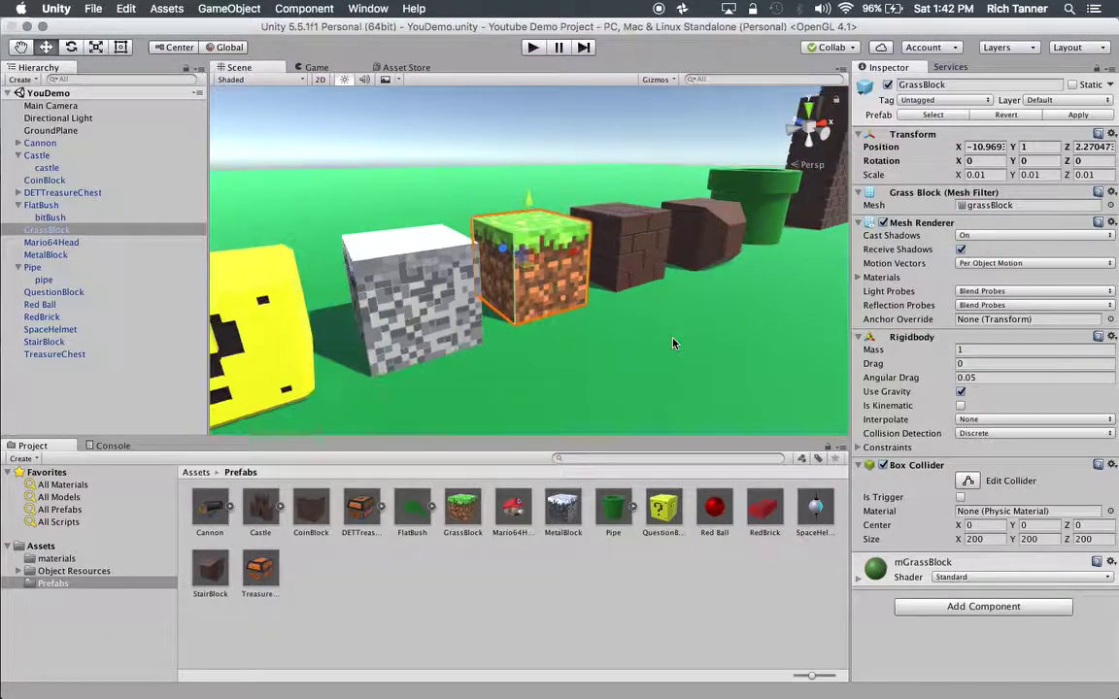
scroll(673, 343, "down", 2)
scroll(673, 342, "down", 2)
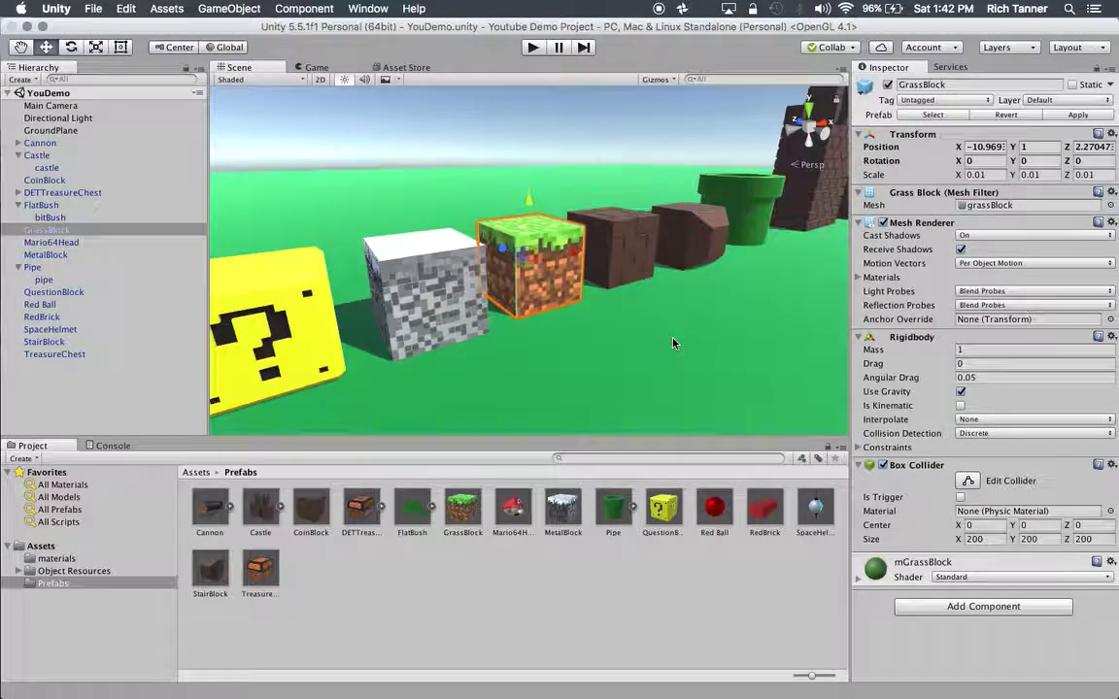
scroll(673, 343, "down", 3)
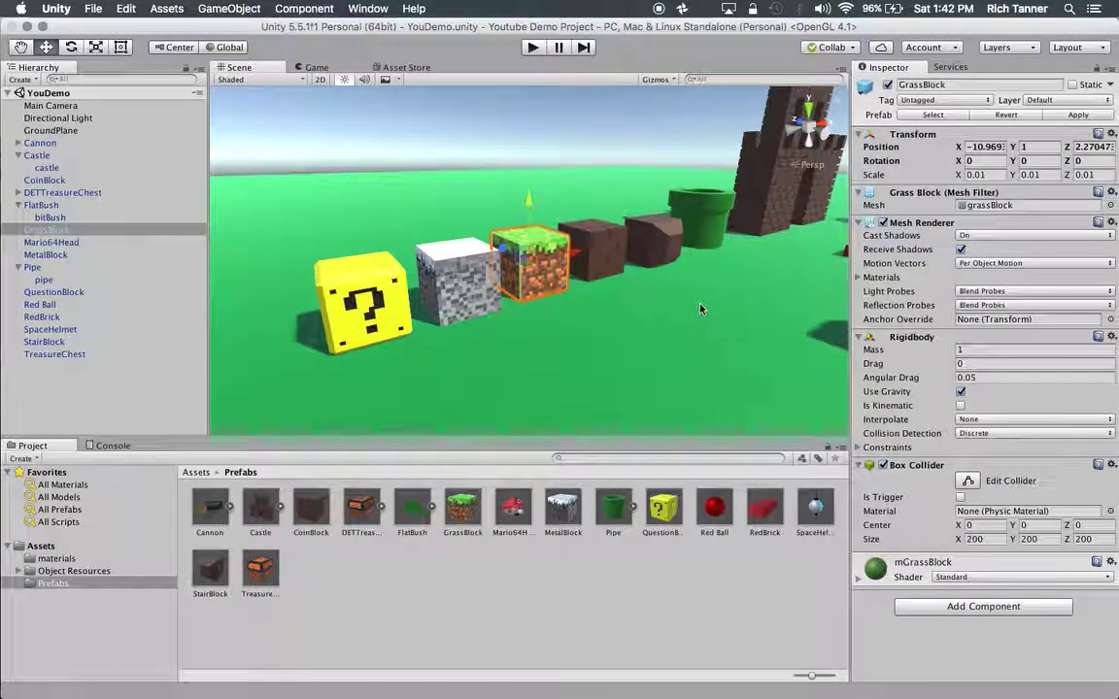
middle_click_drag(701, 309, 657, 301)
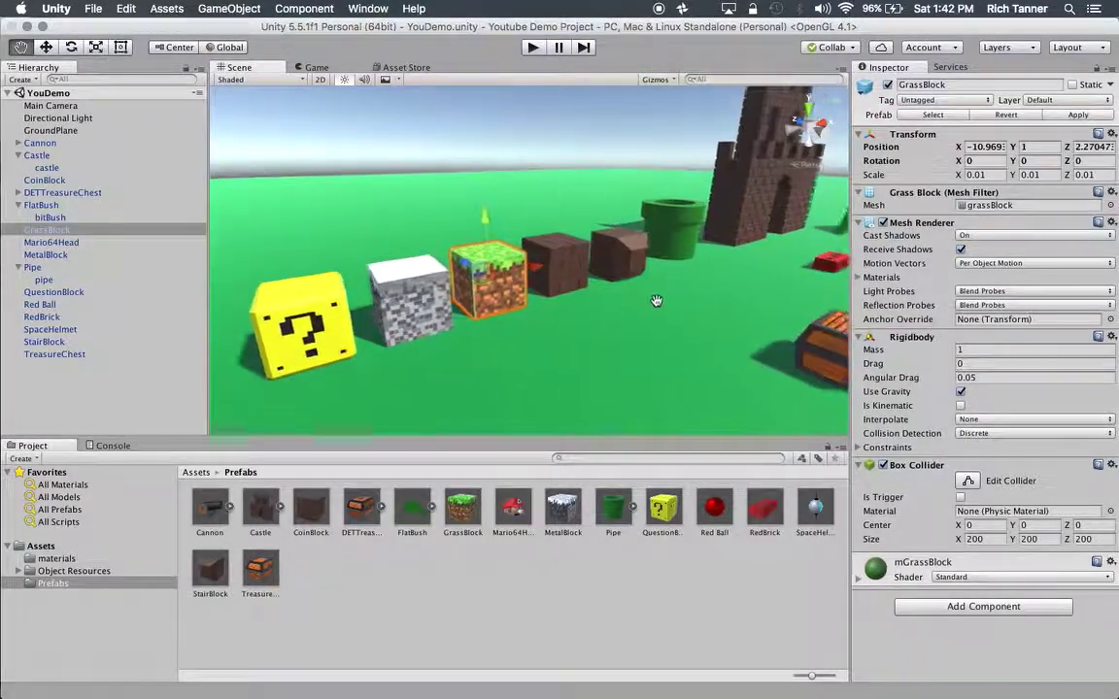
left_click_drag(657, 301, 619, 267, "alt")
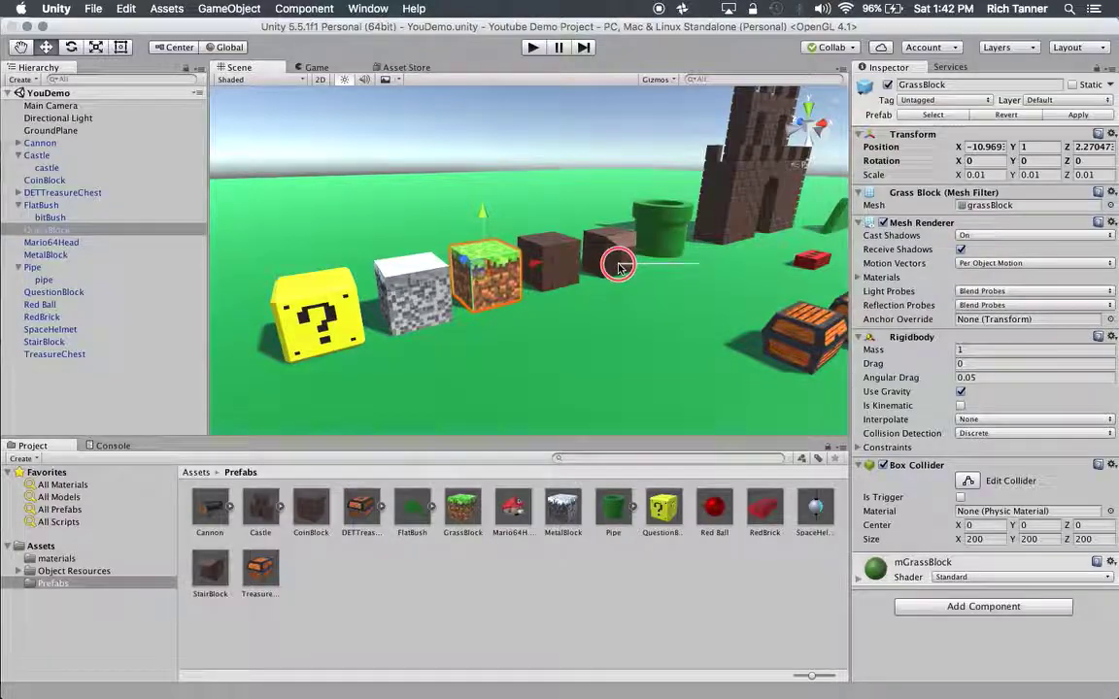
mouse_move(619, 267)
right_mouse_down("alt")
mouse_move(573, 239)
mouse_move(615, 275)
right_mouse_up("alt")
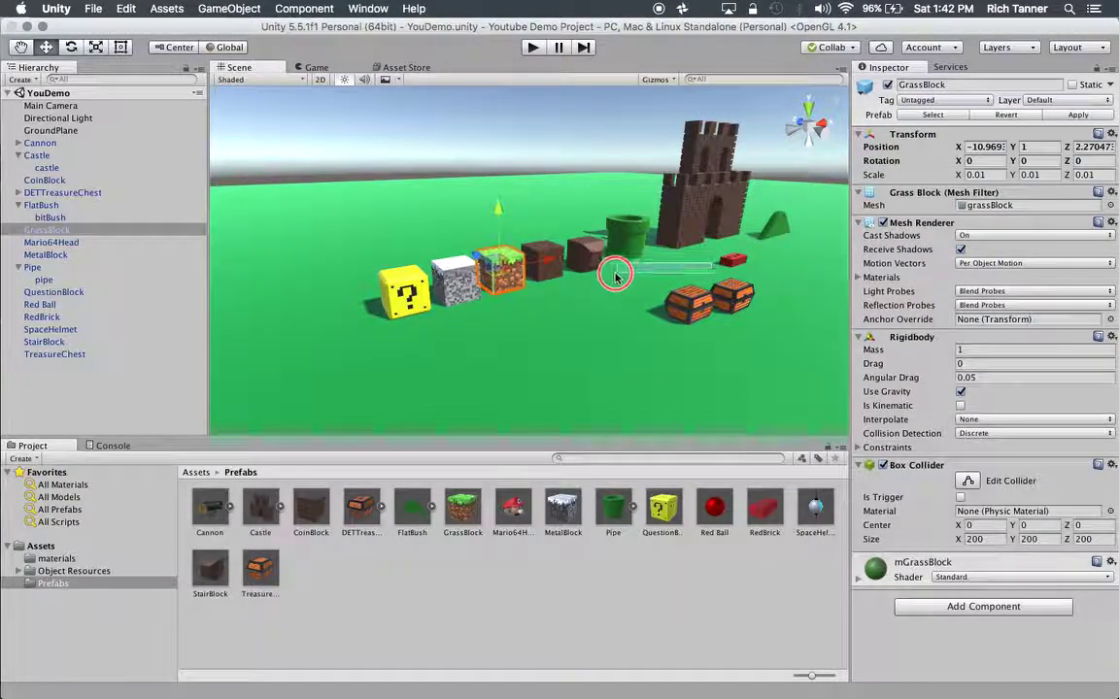
left_click(608, 241)
left_click_drag(608, 241, 644, 265, "alt")
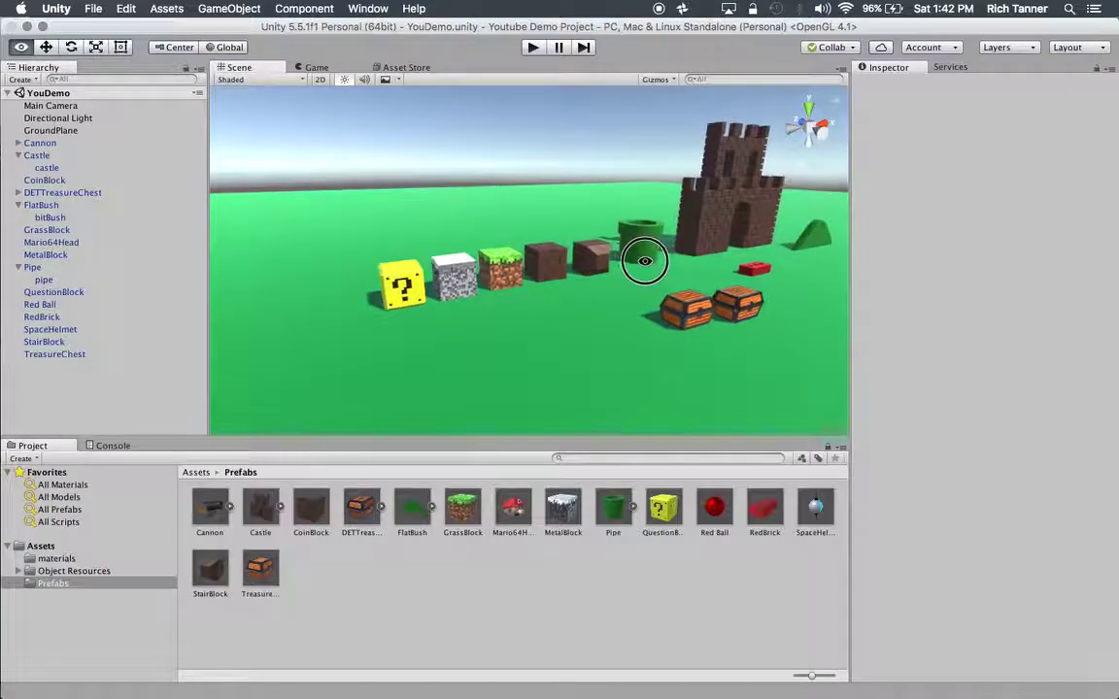
Step: Inspect DETTreasureChest's treasureChestBase and treasureChestFlatTop parts, comparing it with TreasureChest's physics components
left_click(745, 309)
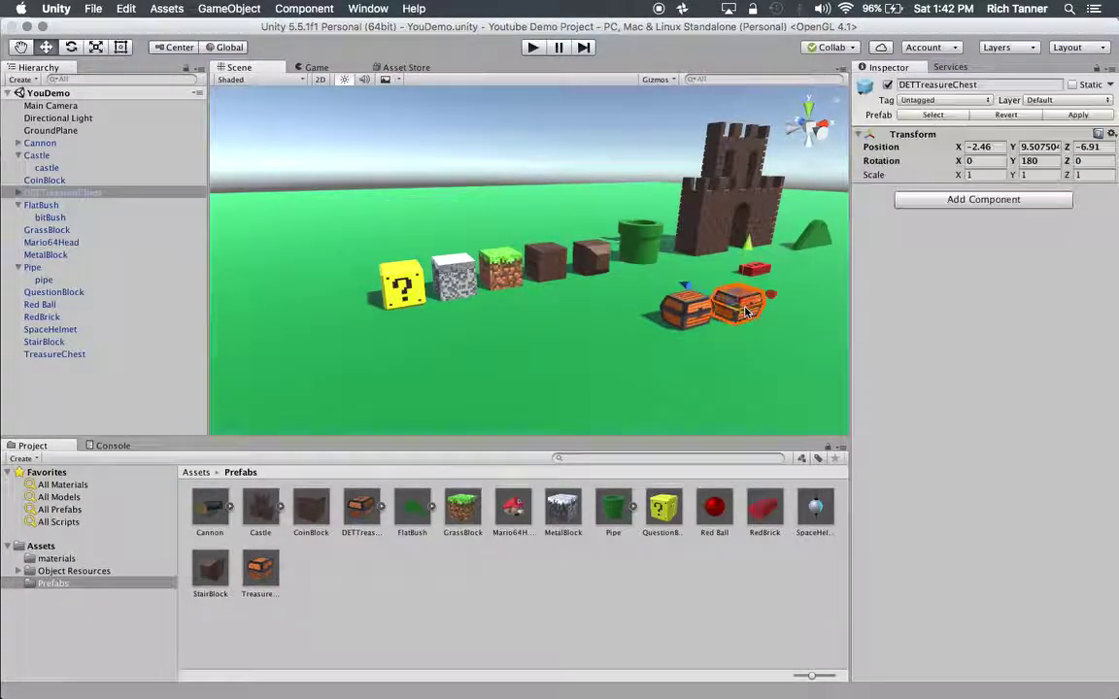
key("f")
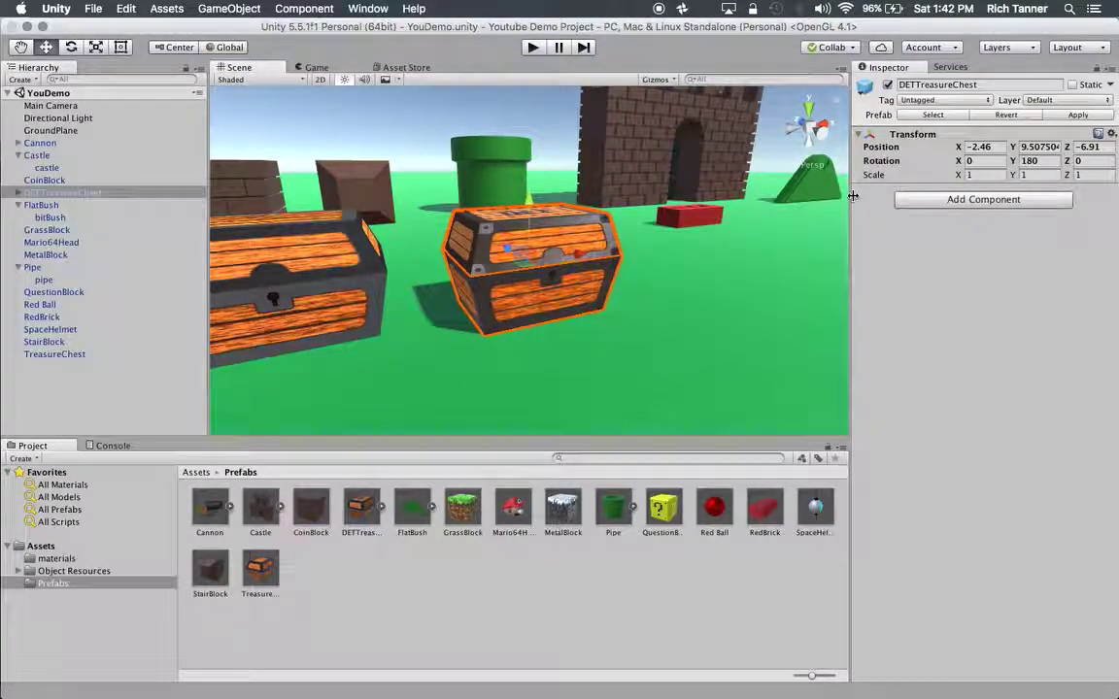
left_click(17, 192)
left_click(73, 205)
left_click(70, 218)
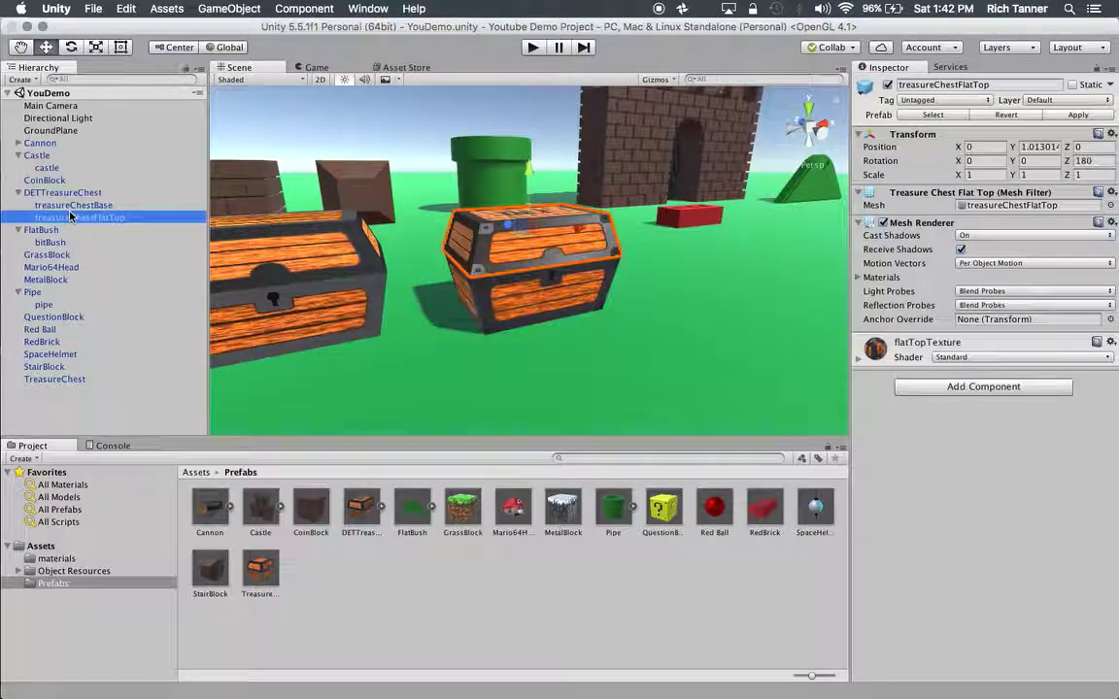
left_click(68, 205)
left_click(63, 218)
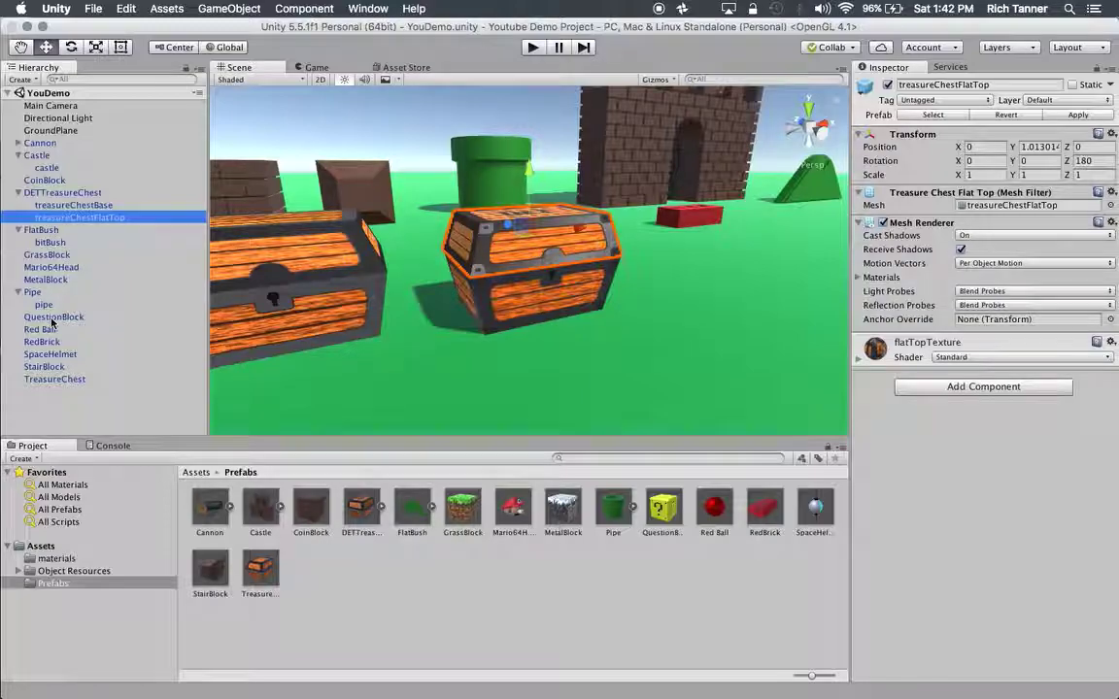
left_click(53, 379)
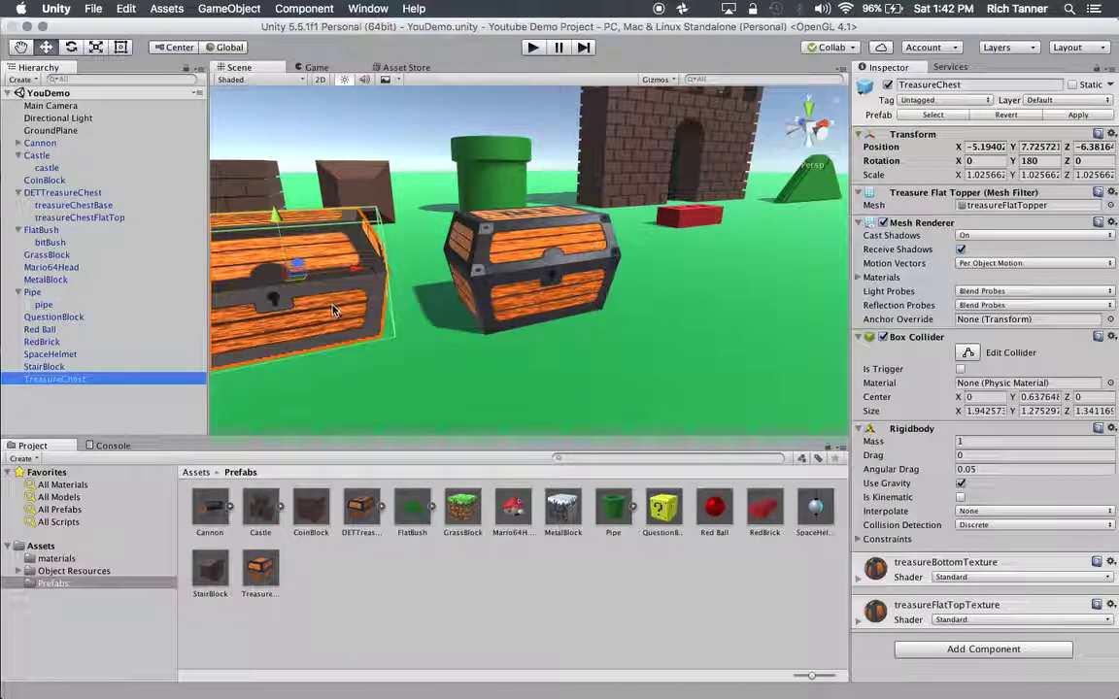
left_click(86, 194)
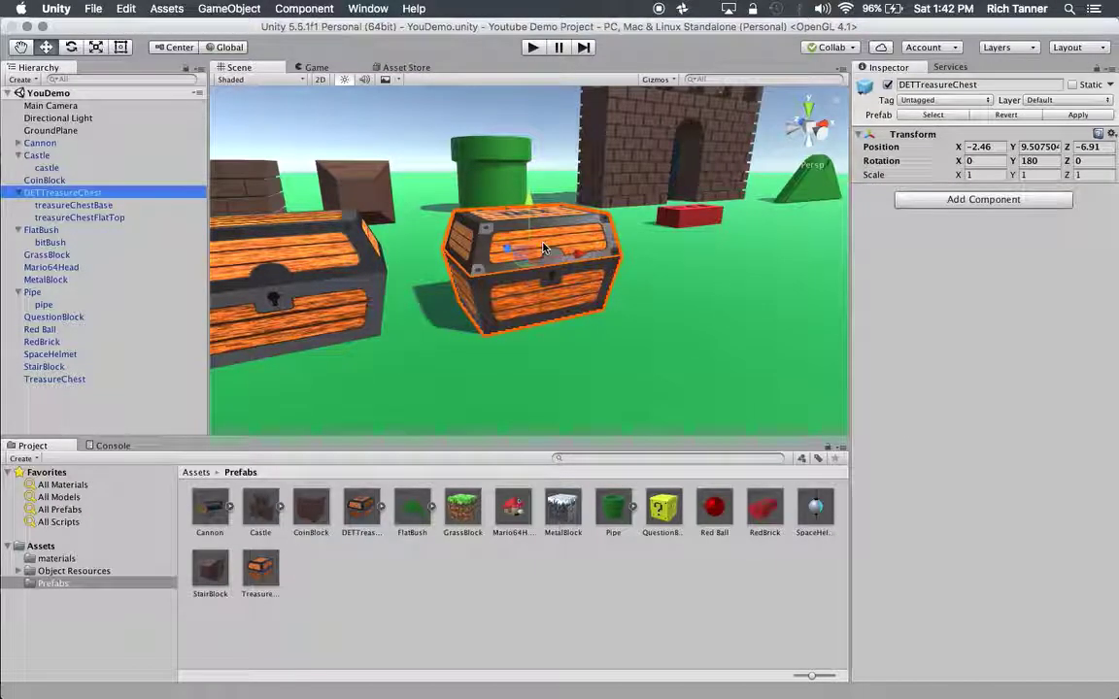
Step: Add a Rigidbody to DETTreasureChest by searching 'rig' in Add Component
left_click(994, 202)
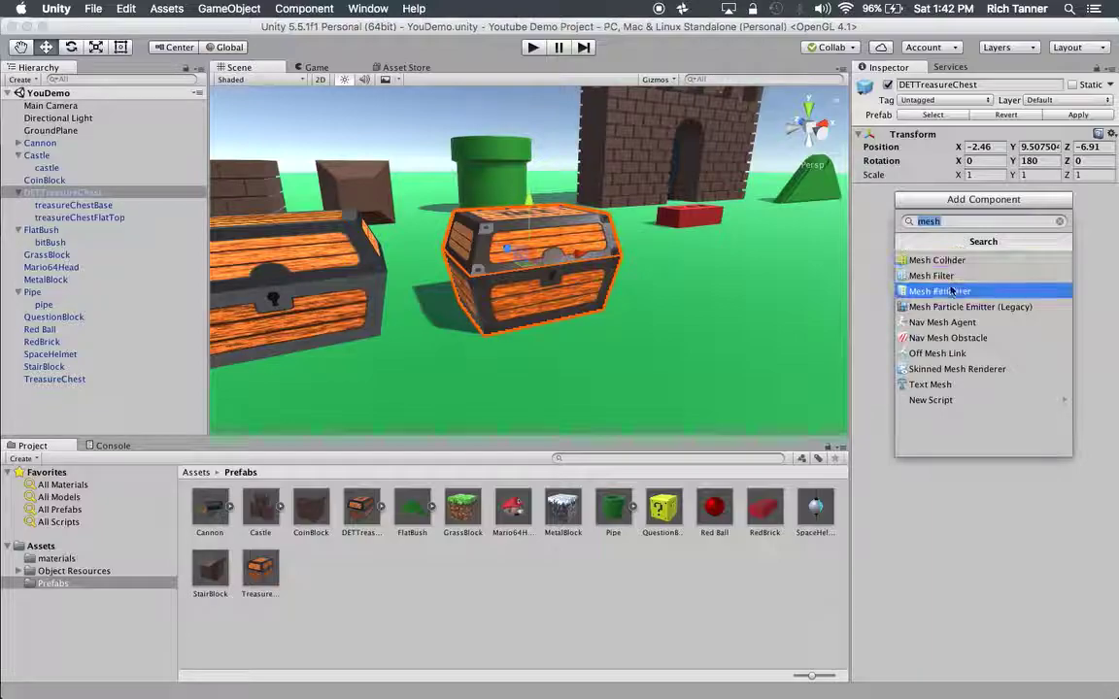
type("rigid")
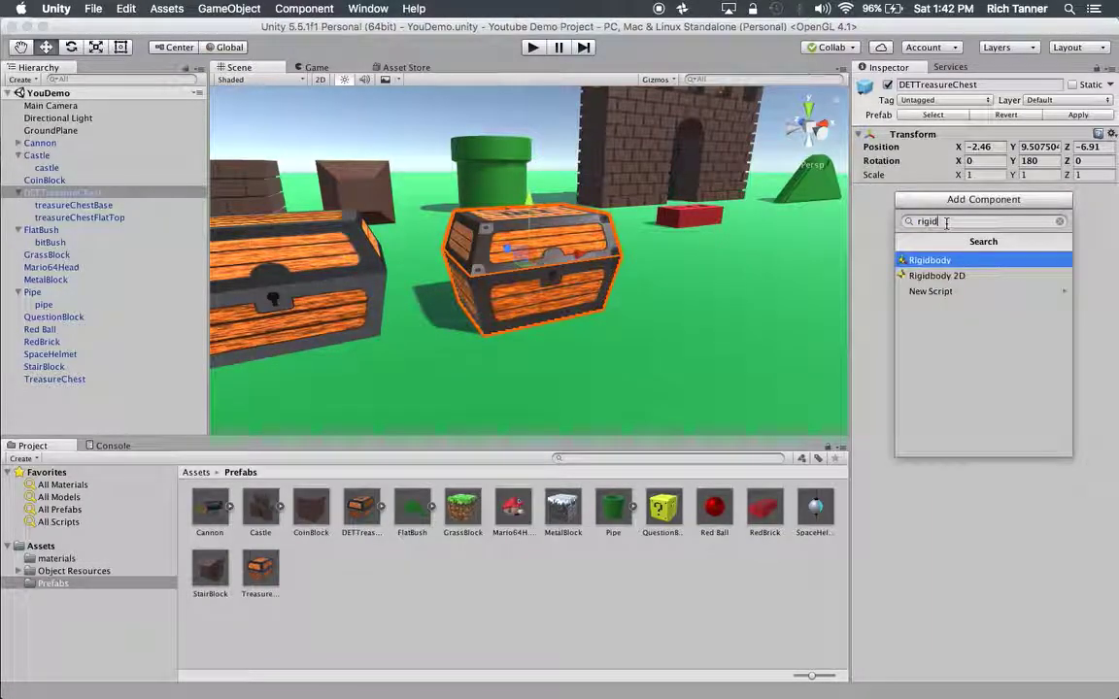
key("Return")
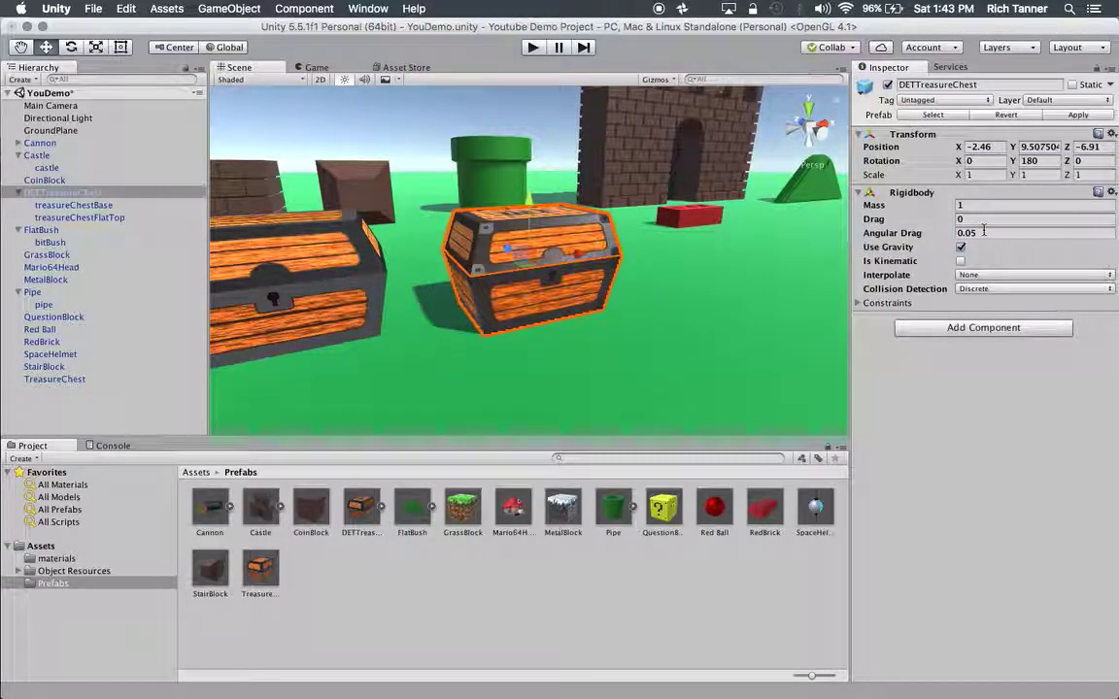
Step: Add a Box Collider to the chest by searching 'box' in Add Component
left_click(963, 329)
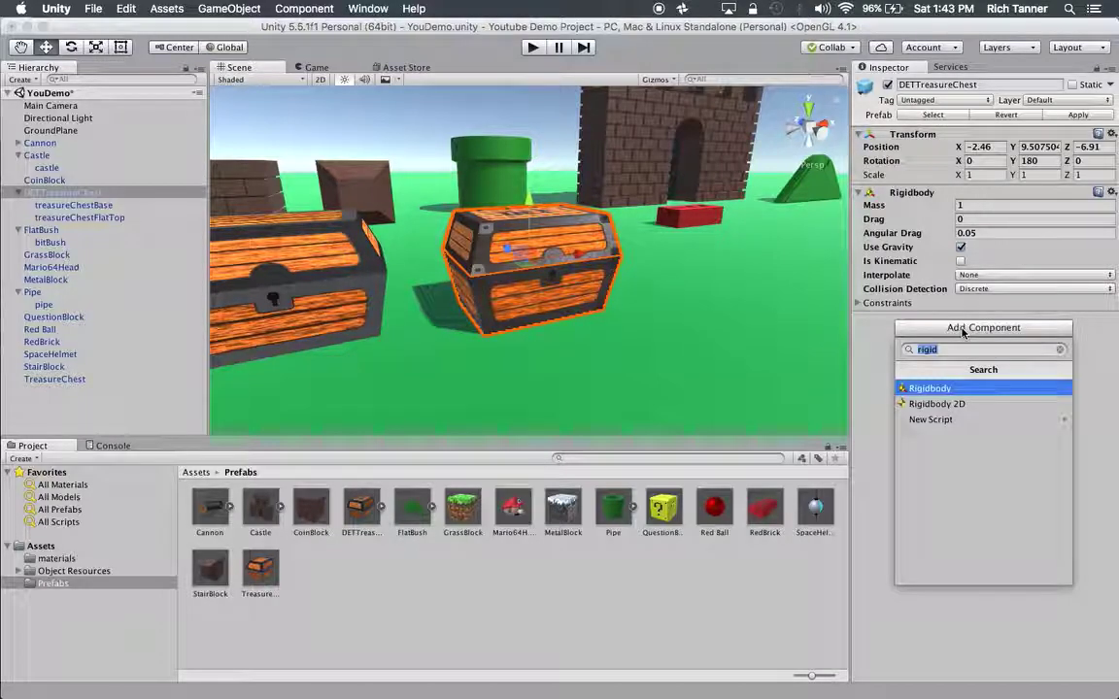
type("box")
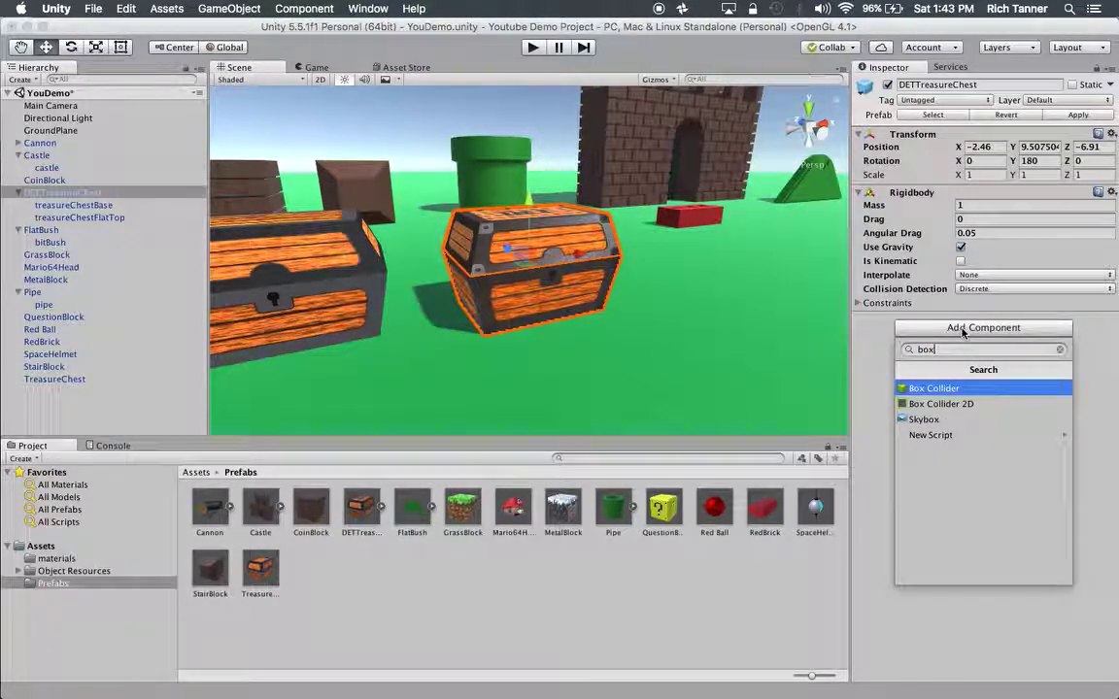
left_click(934, 389)
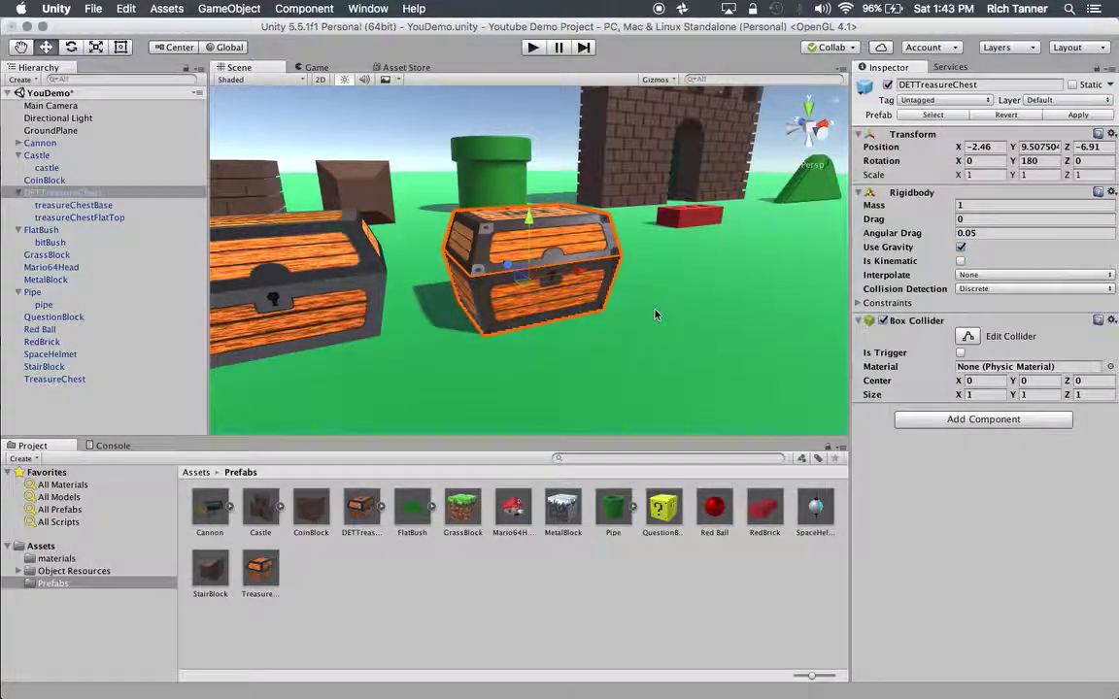
scroll(529, 254, "up", 3)
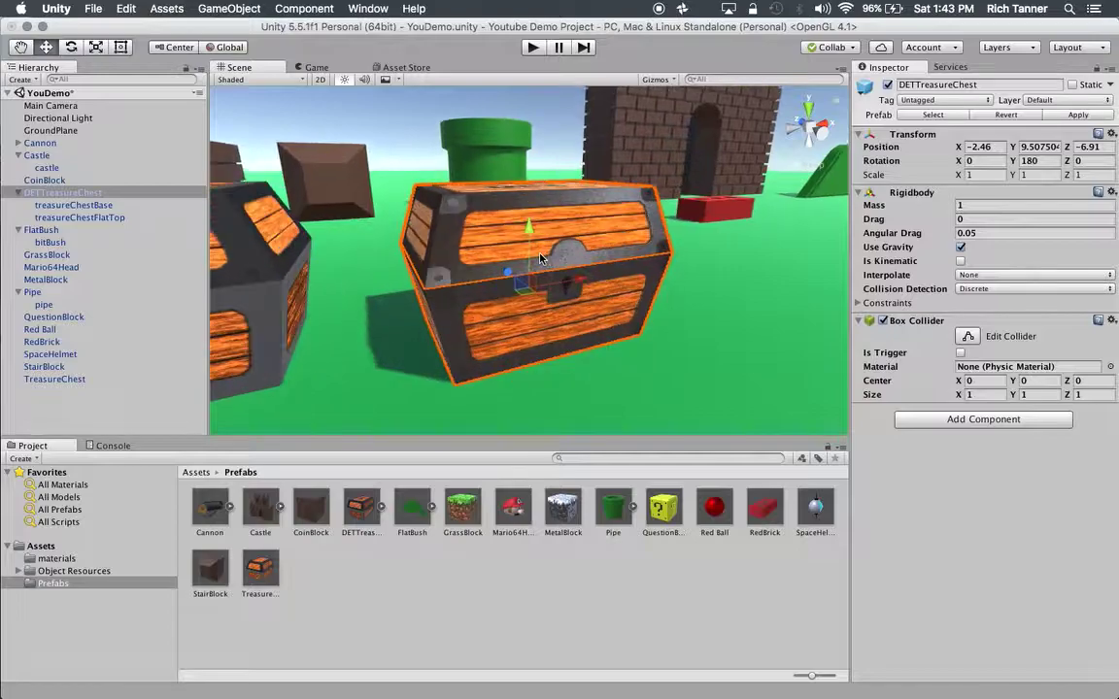
left_click_drag(544, 264, 498, 255, "alt")
scroll(472, 264, "down", 4)
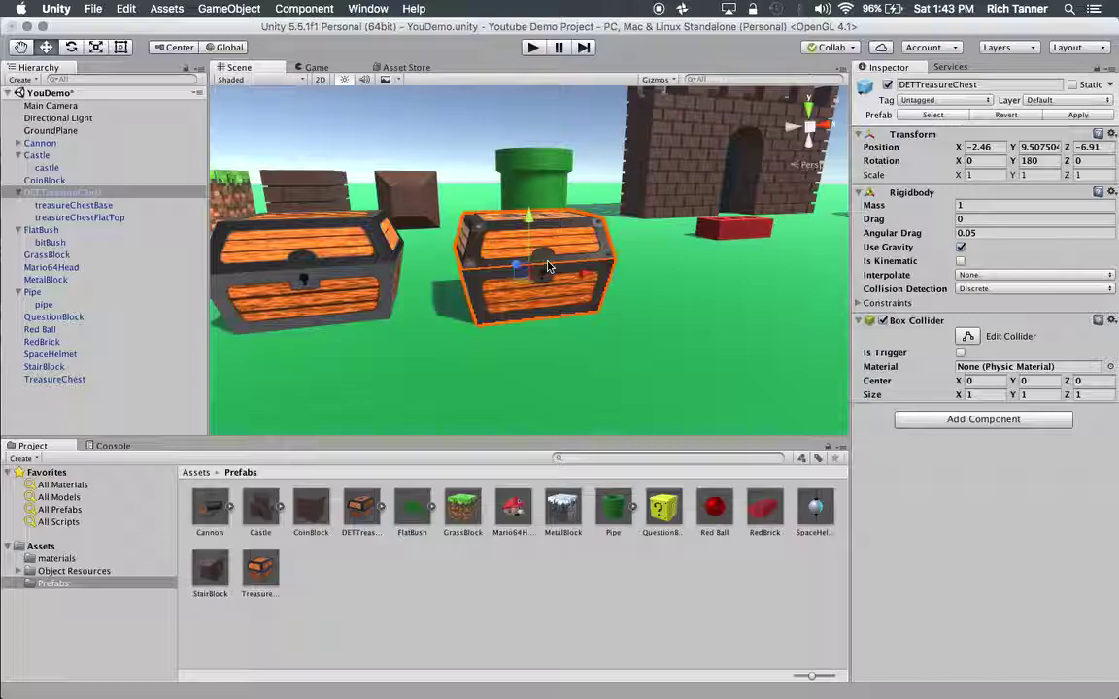
Step: Drag DETTreasureChest's collider faces to enclose the chest, about 1.98×1.29×1.36
left_click(476, 266)
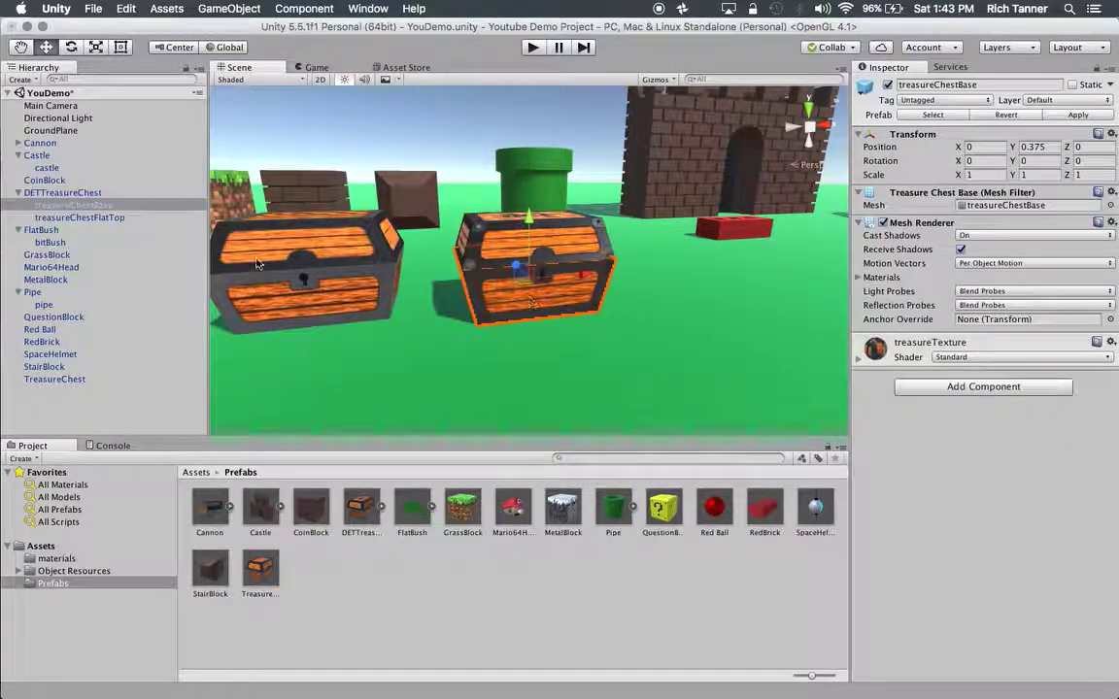
left_click(79, 193)
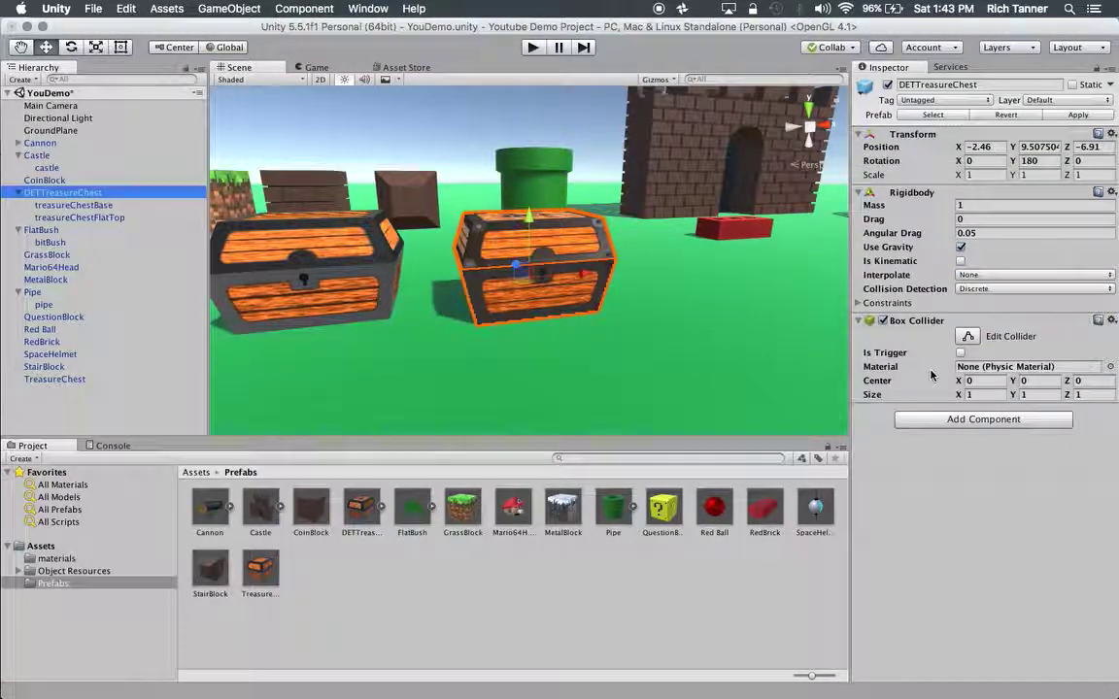
left_click(970, 337)
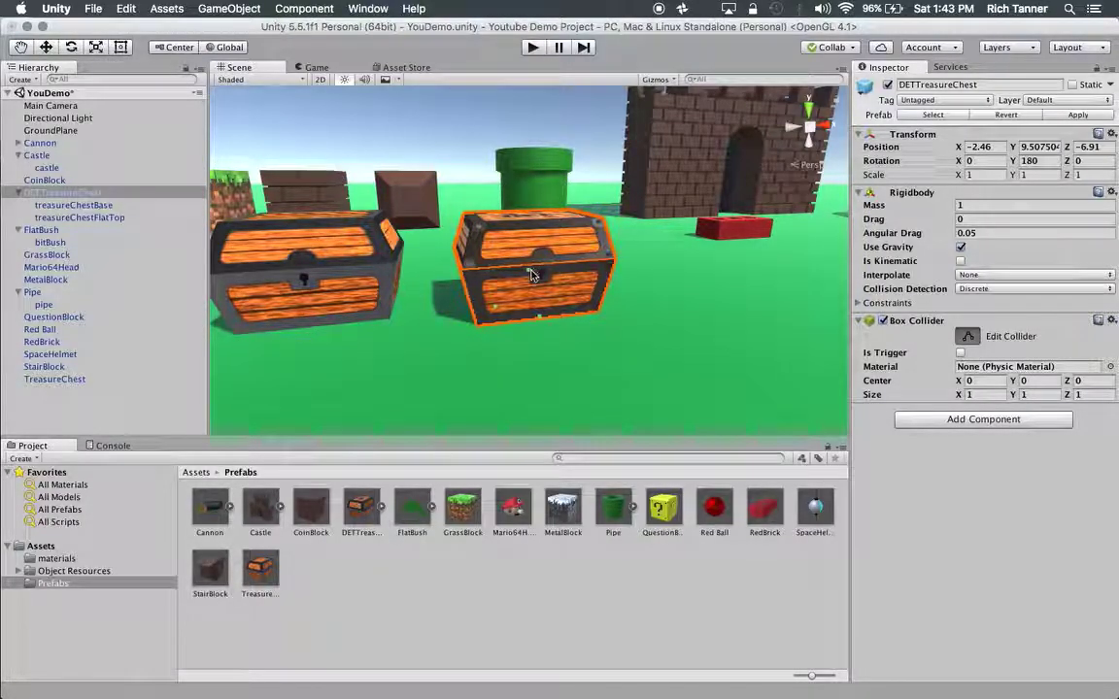
left_click_drag(531, 276, 529, 222)
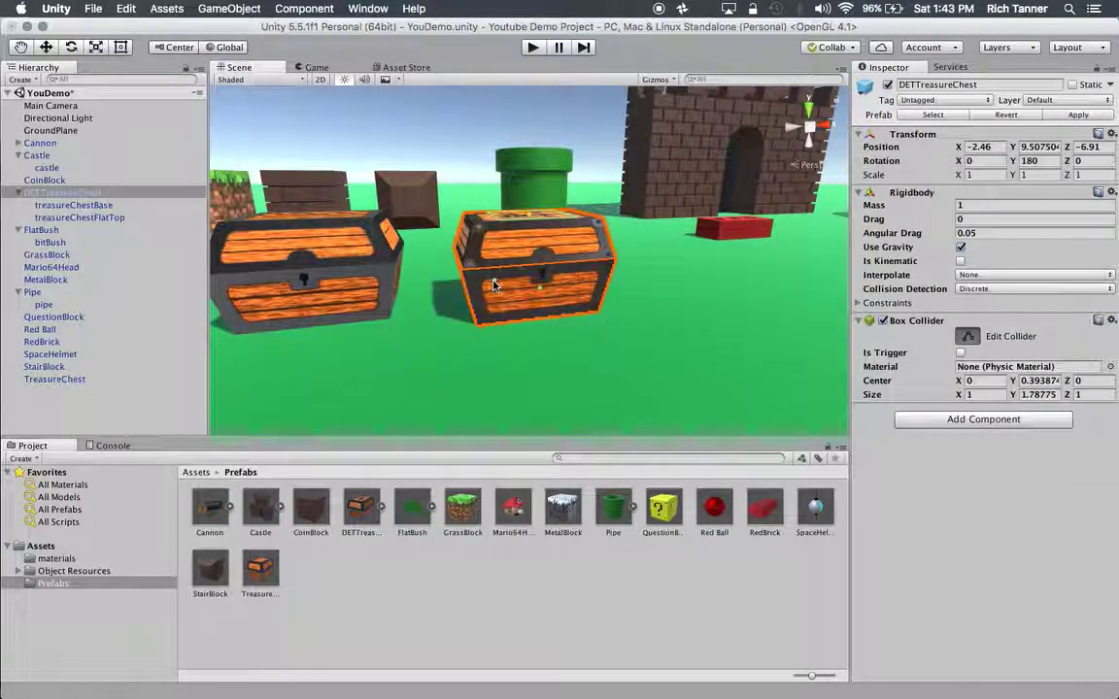
left_click_drag(485, 282, 461, 285)
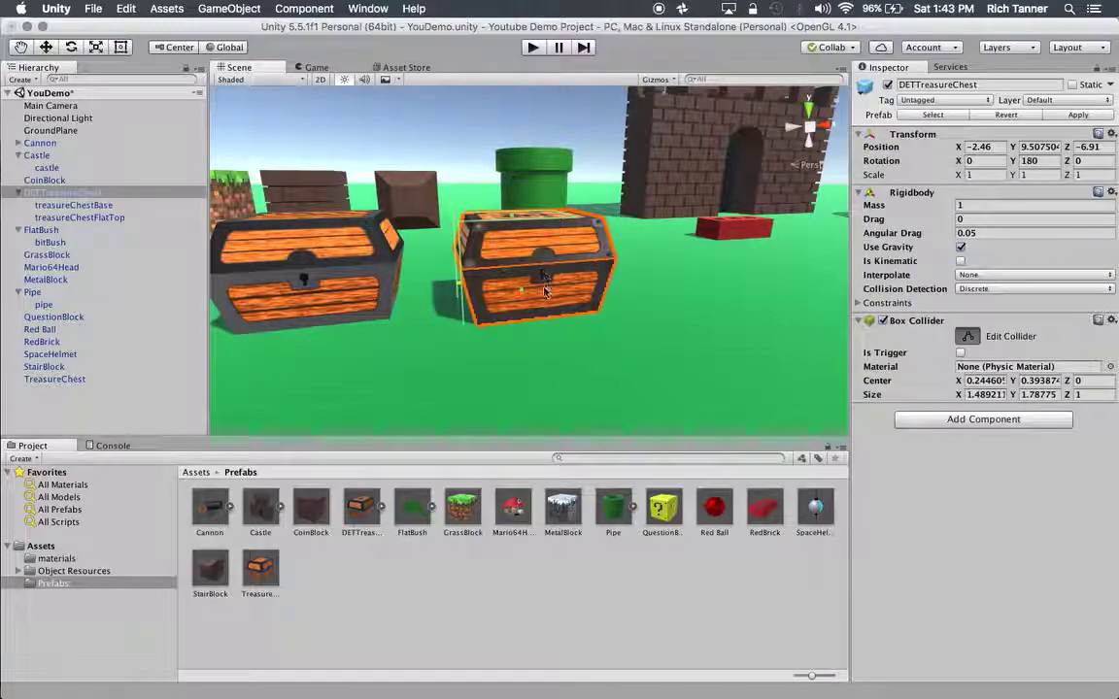
left_click_drag(539, 238, 419, 259, "alt")
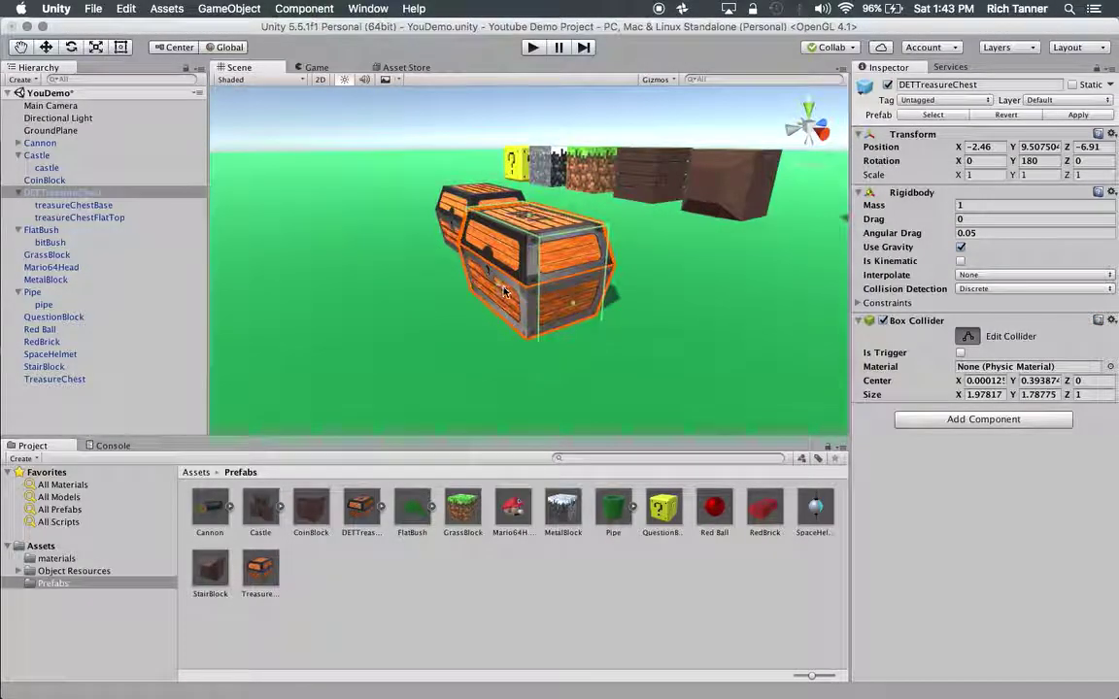
left_click_drag(496, 289, 555, 314)
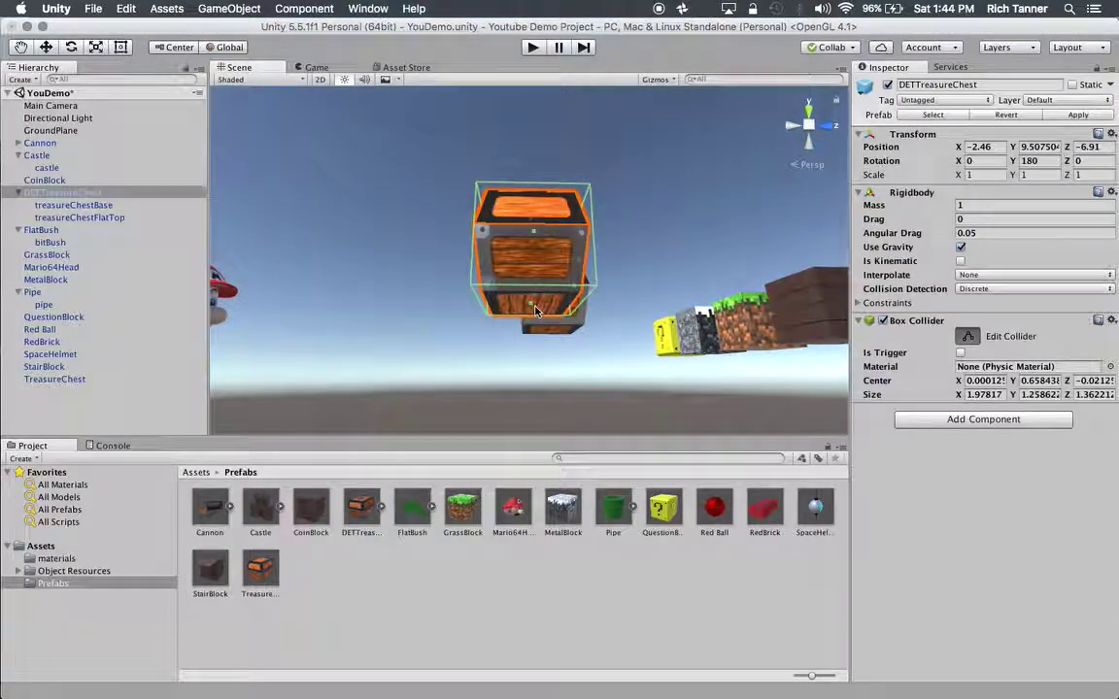
left_click_drag(530, 307, 507, 253, "alt")
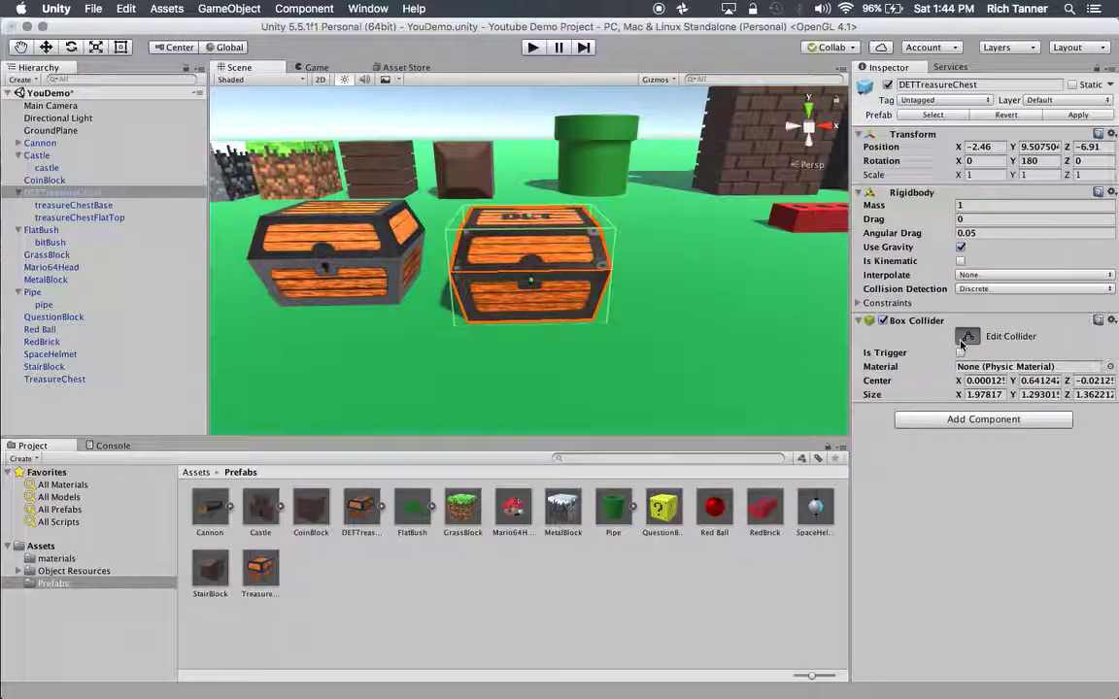
Step: Check the resized chest collider with the Move tool, then select the Main Camera
key("w")
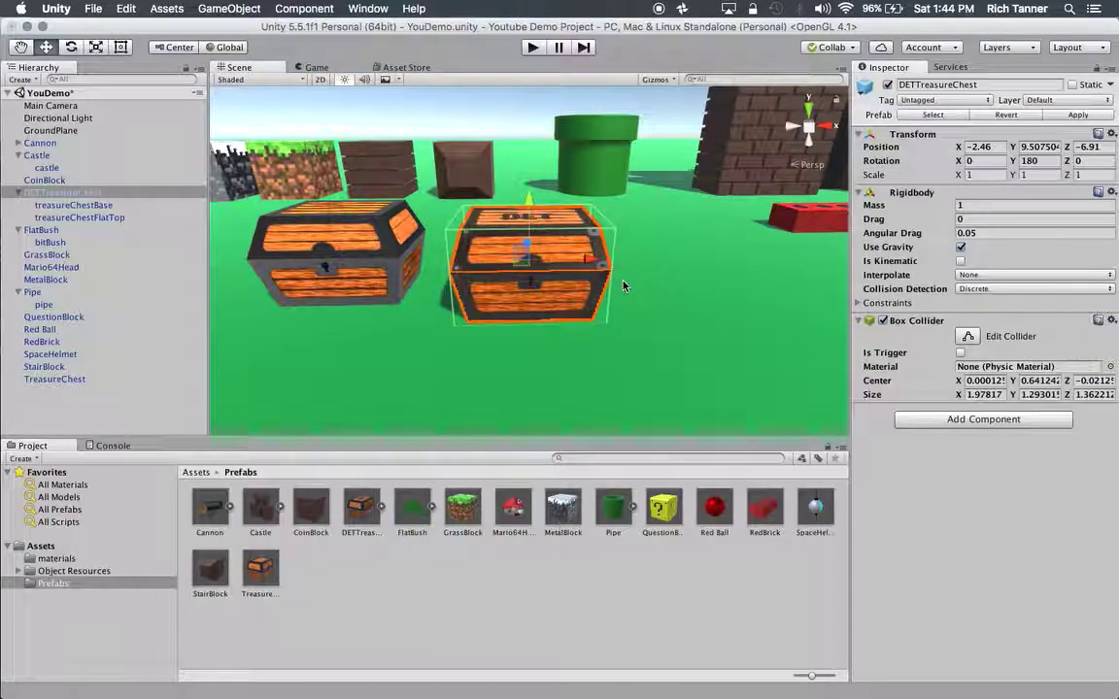
scroll(612, 267, "up", 3)
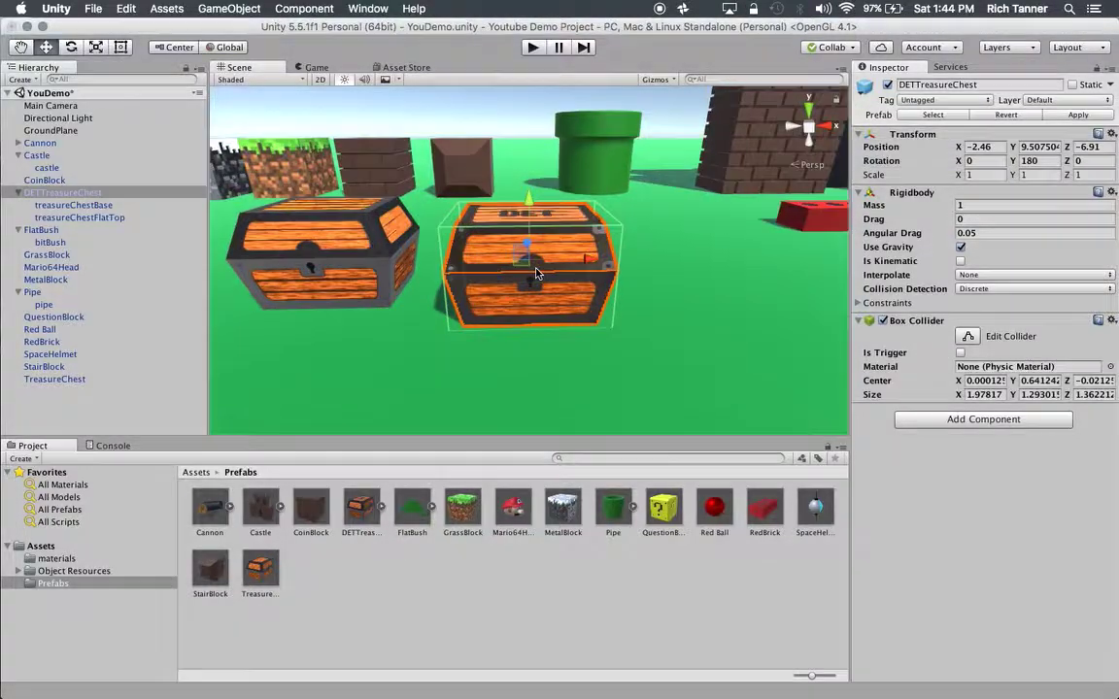
left_click_drag(604, 252, 652, 237, "alt")
scroll(624, 251, "down", 5)
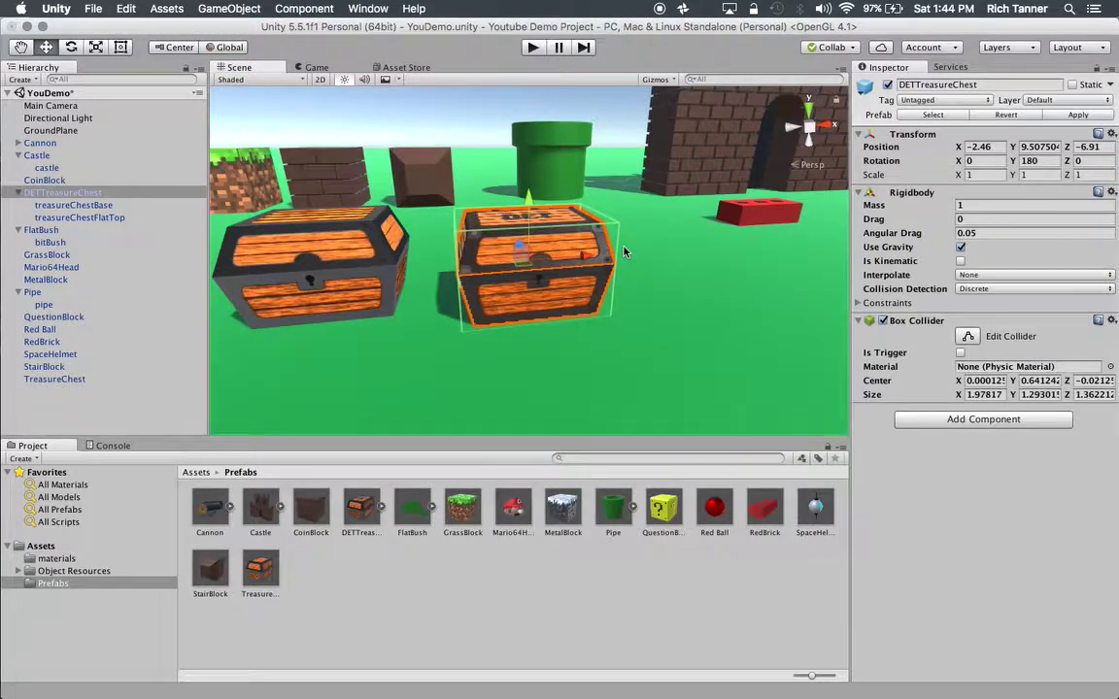
left_click(76, 107)
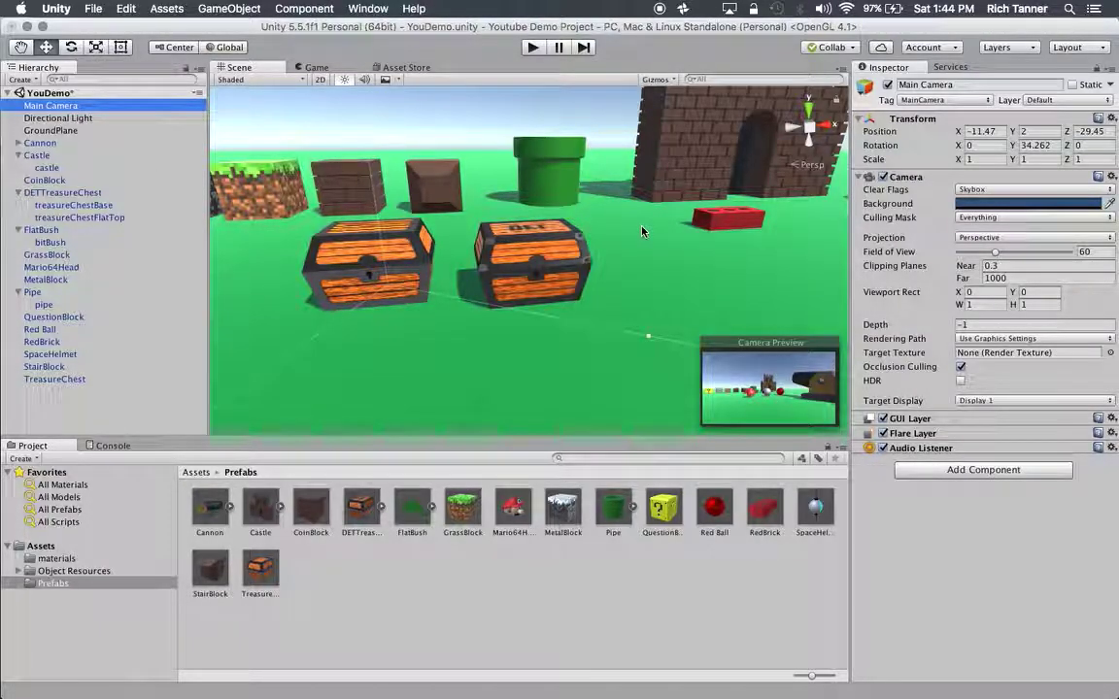
Step: Run the YouDemo scene briefly in Play mode, then stop it
left_click(531, 48)
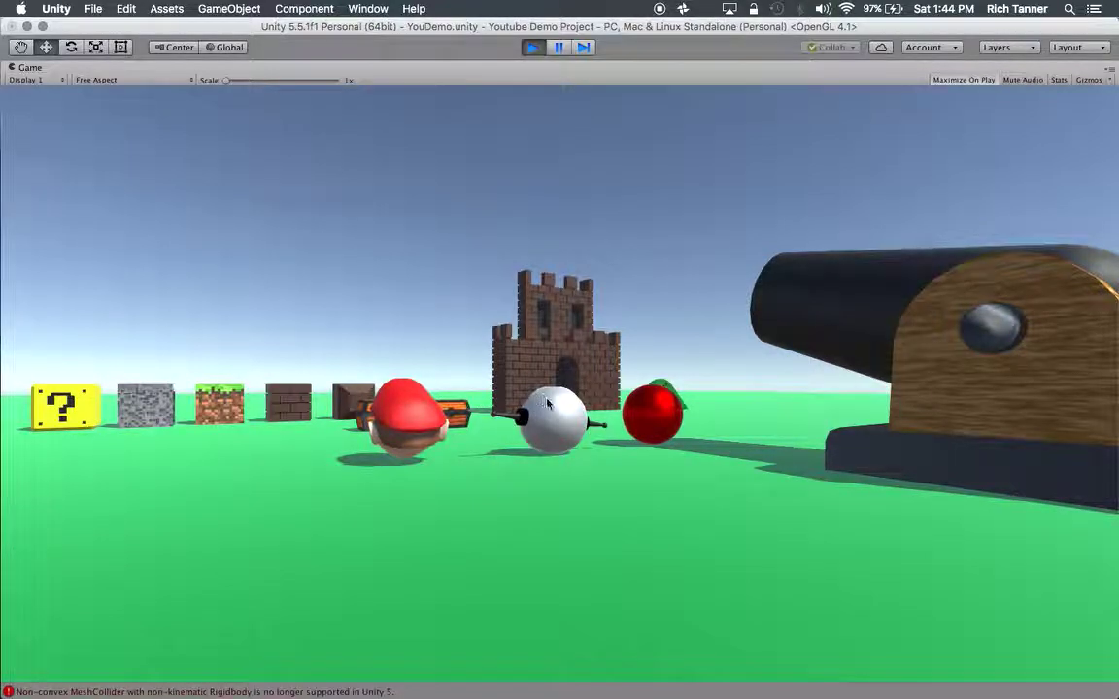
left_click(535, 49)
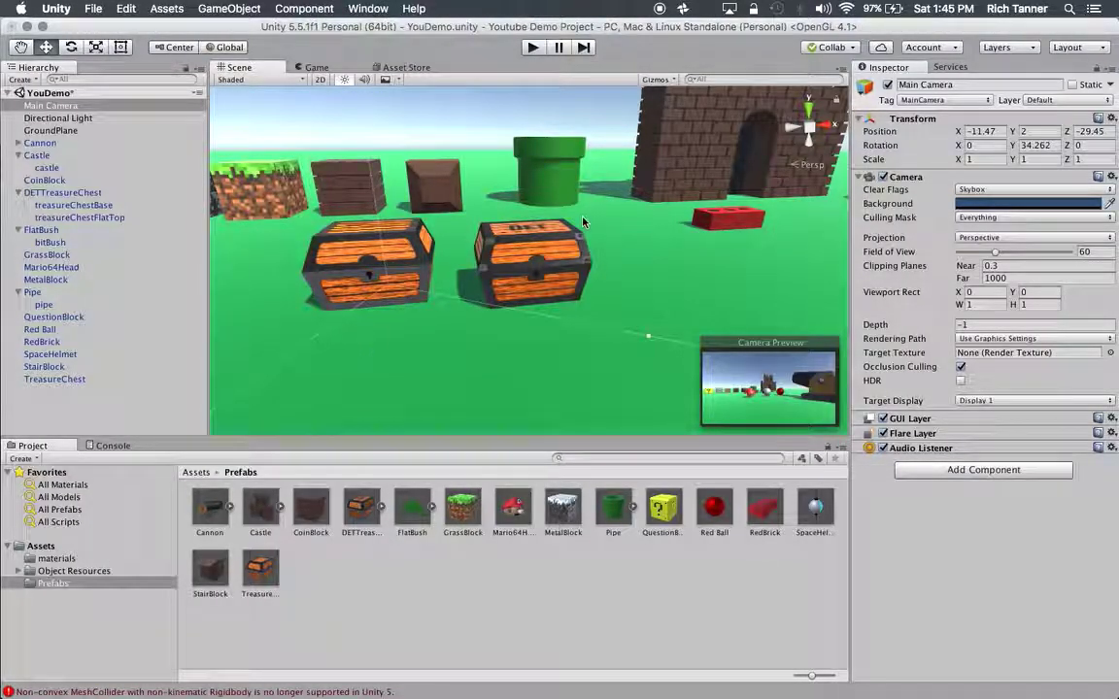
Step: Select the Pipe and its child pipe mesh, viewing the pipe from above
left_click(544, 179)
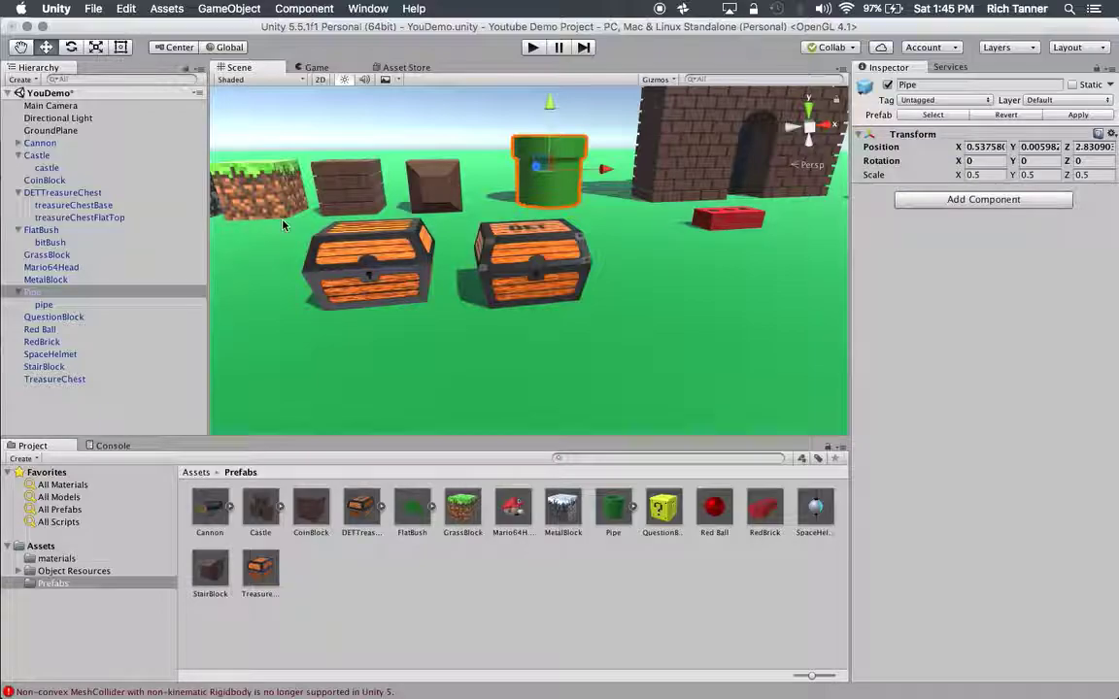
left_click(68, 302)
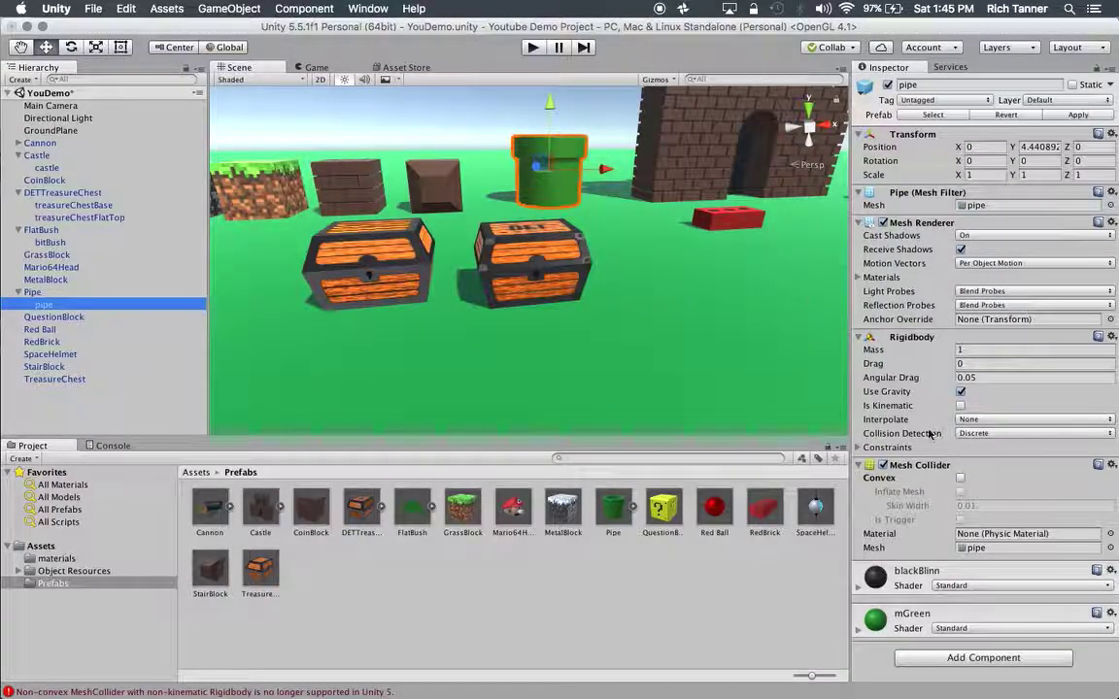
left_click_drag(542, 185, 532, 101, "alt")
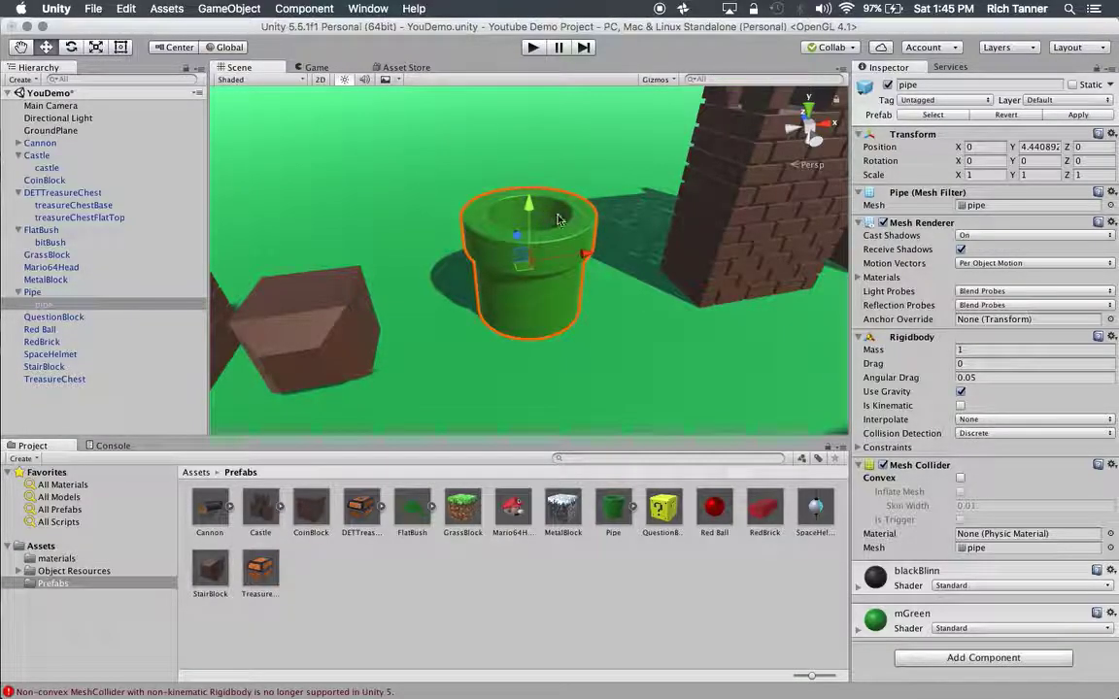
left_click_drag(578, 234, 607, 79, "alt")
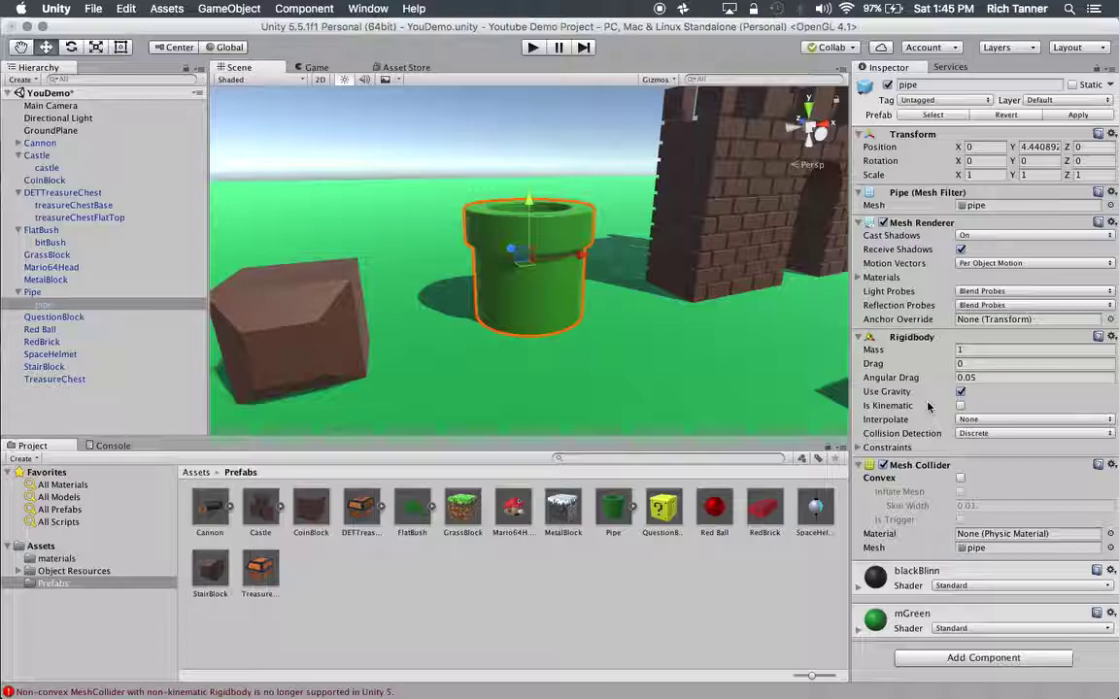
Step: Tick Convex on the pipe's Mesh Collider and apply the change to the Pipe prefab
left_click(960, 479)
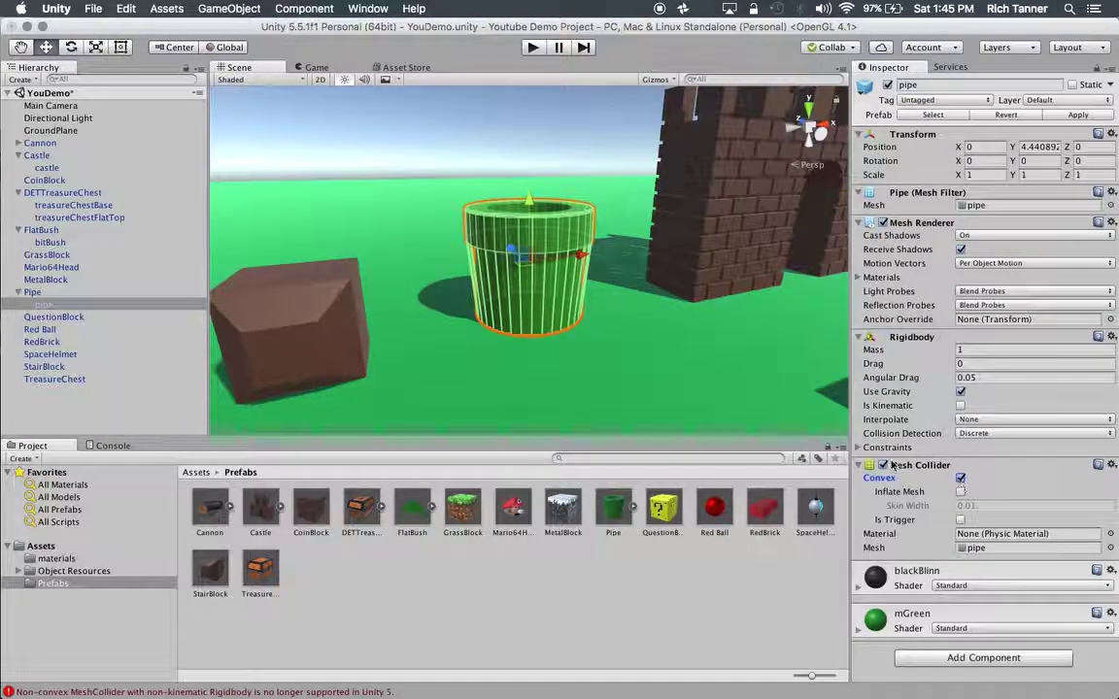
left_click_drag(501, 282, 512, 208, "alt")
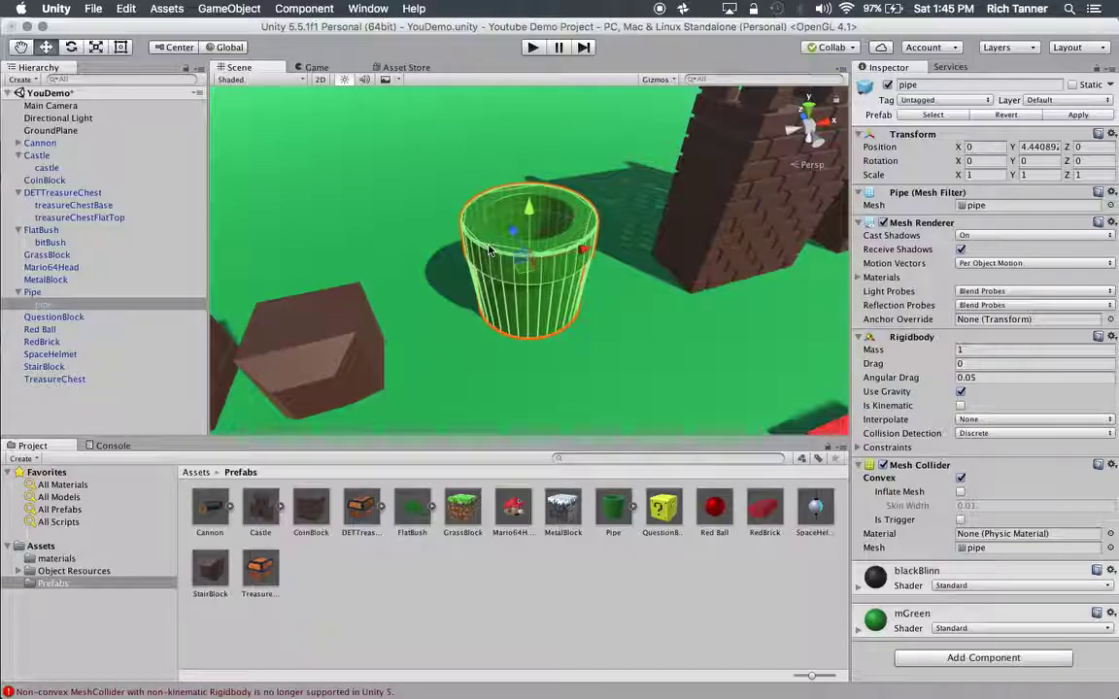
left_click_drag(493, 249, 417, 92, "alt")
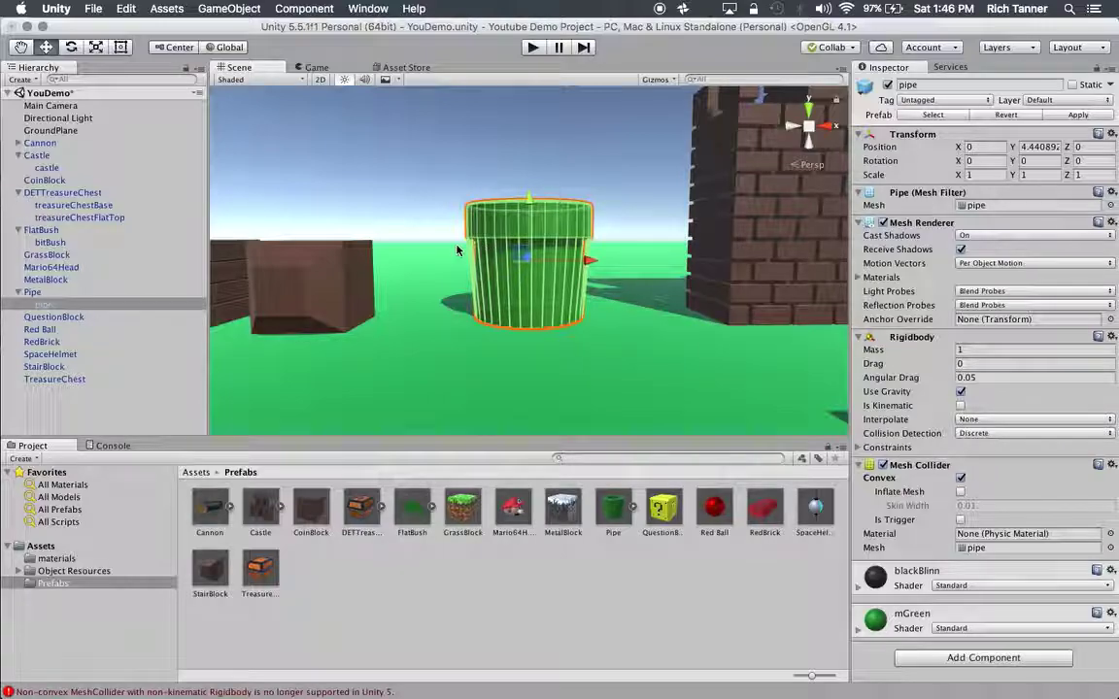
left_click_drag(449, 206, 523, 276, "alt")
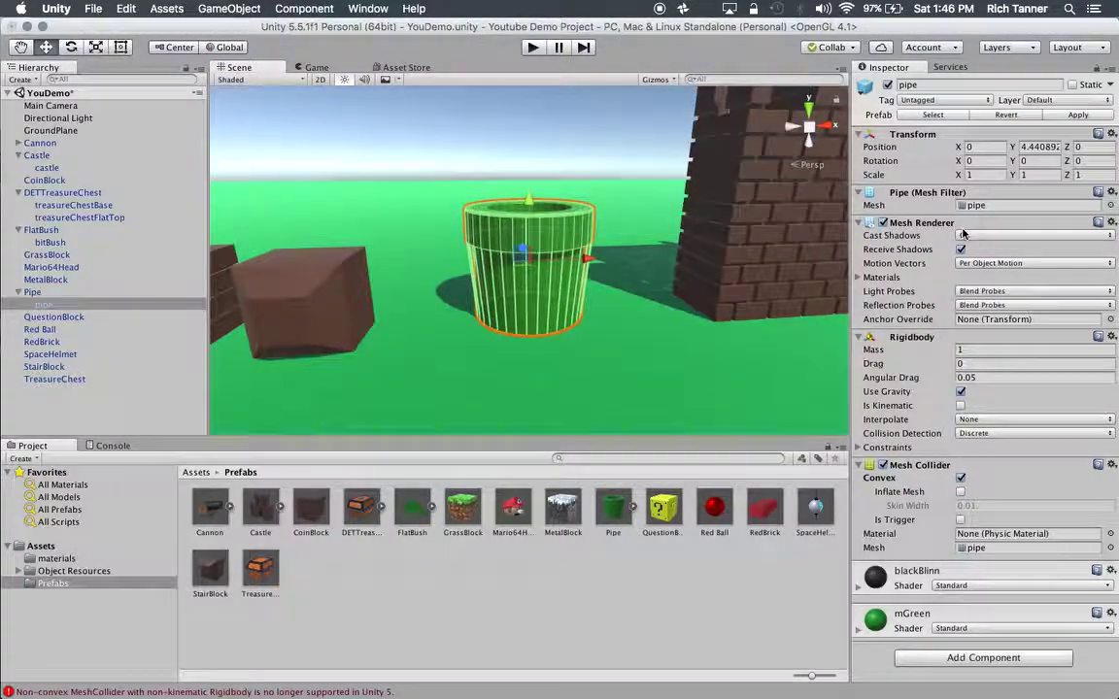
left_click(1064, 117)
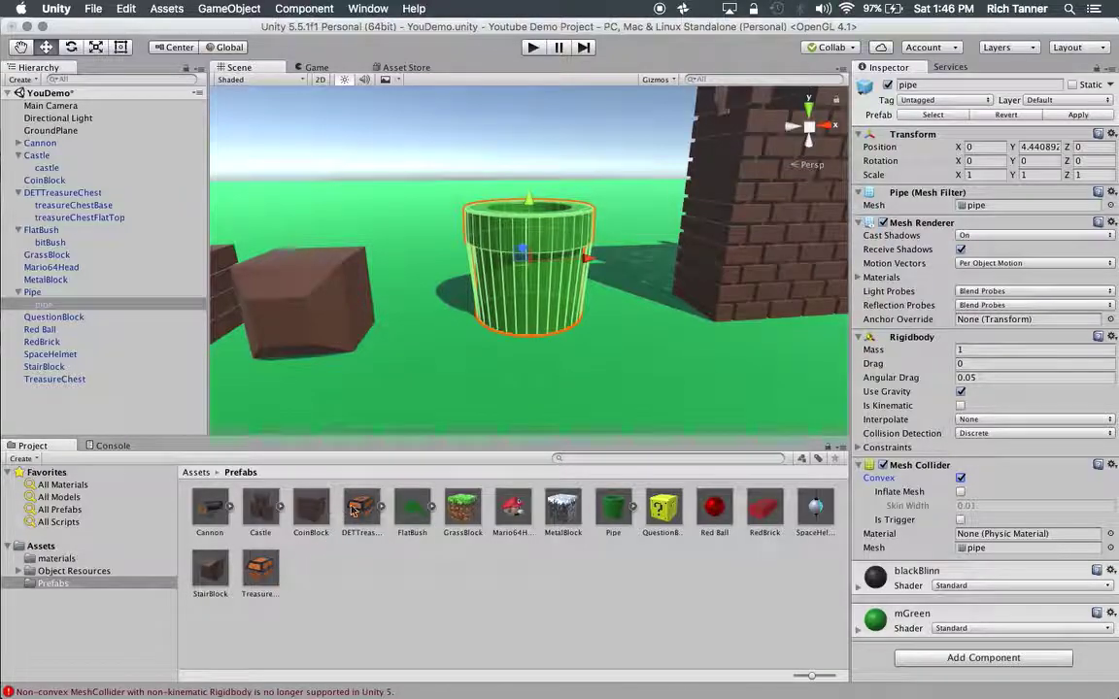
Step: Apply DETTreasureChest's Rigidbody and Box Collider to its prefab, then reselect the pipe
left_click(58, 194)
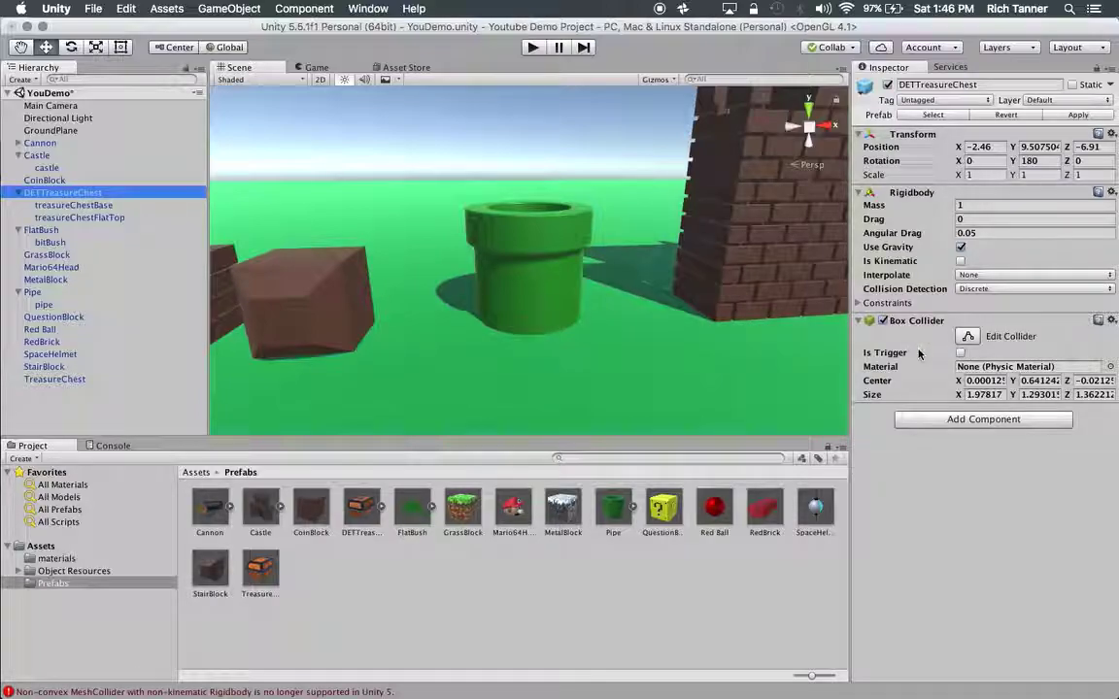
left_click(1074, 114)
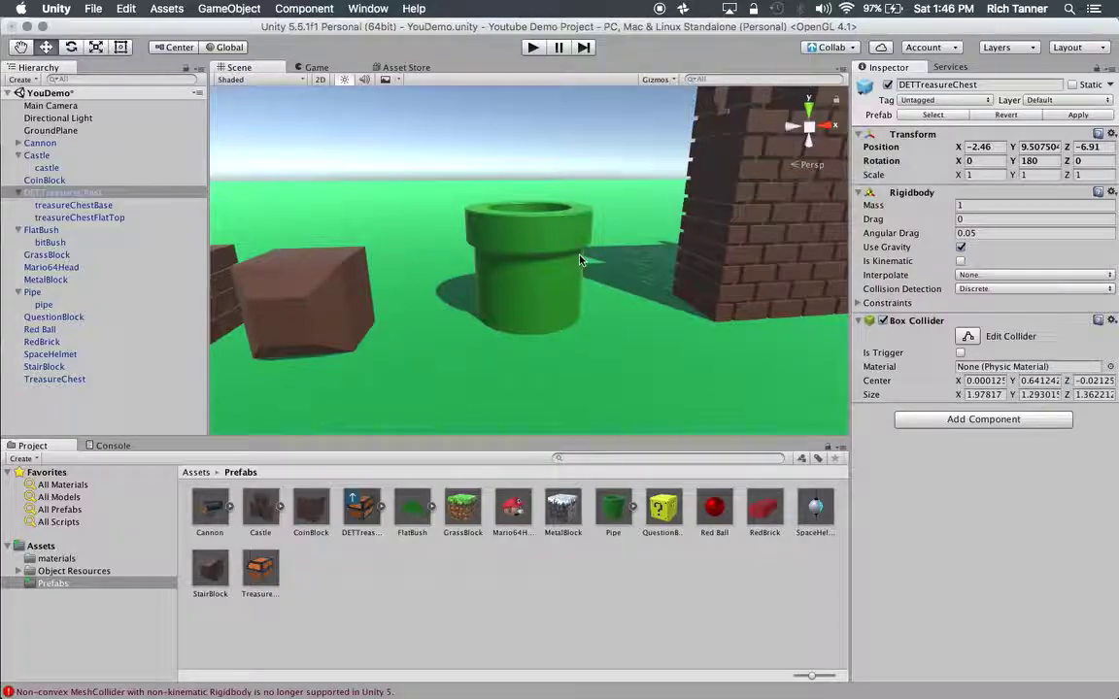
left_click(537, 242)
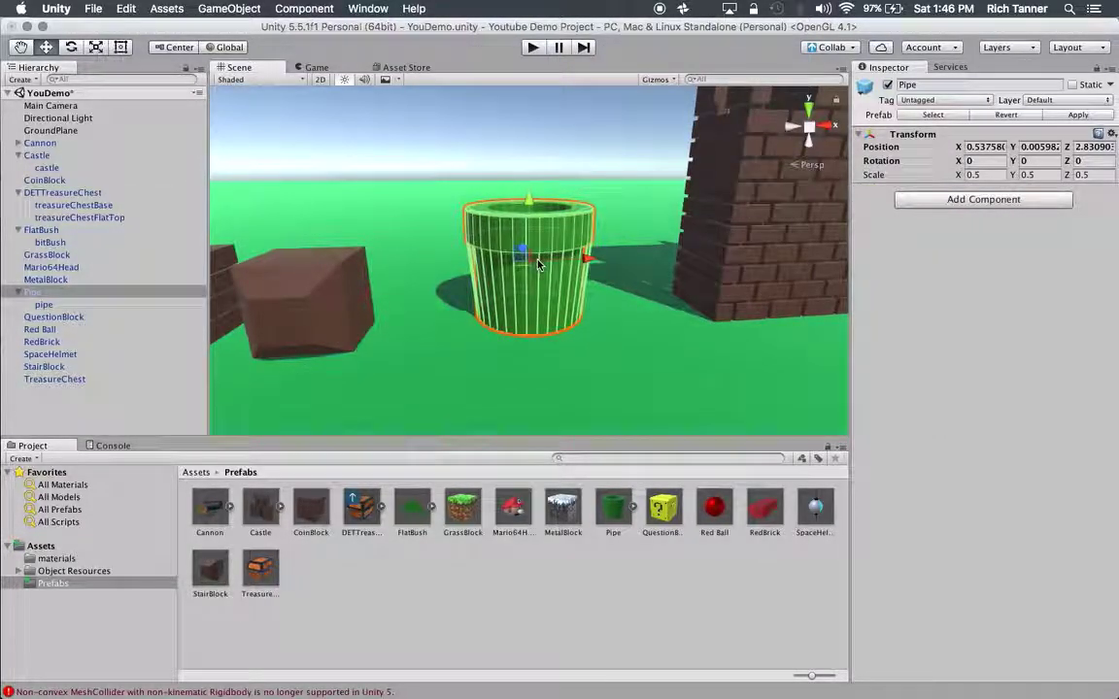
scroll(539, 264, "down", 10)
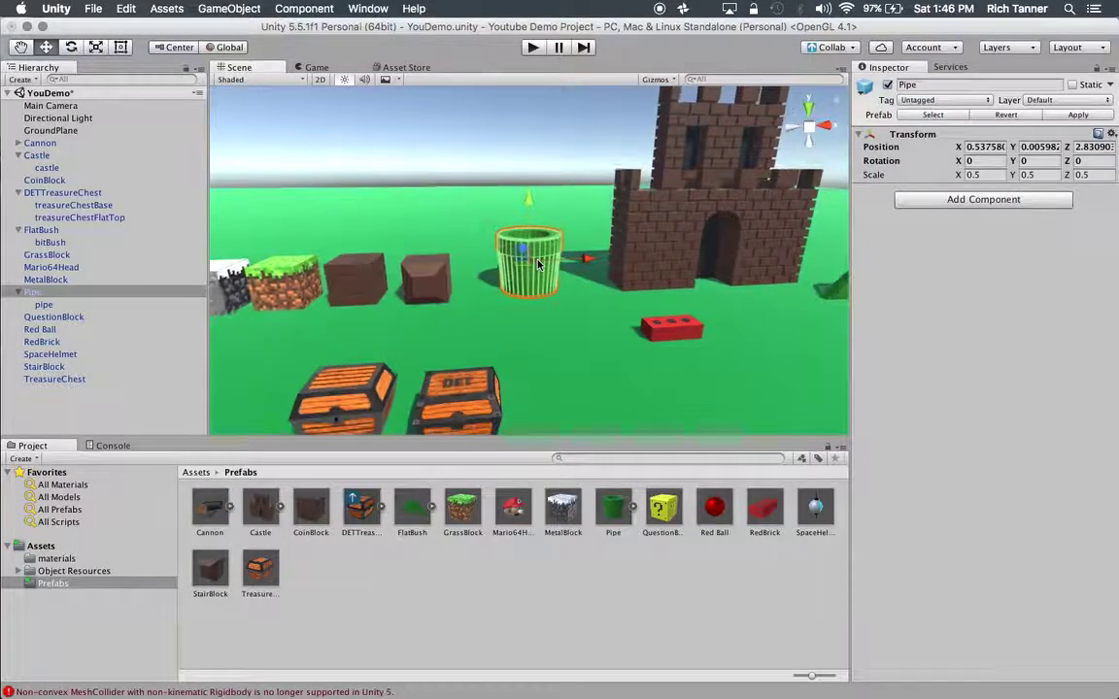
scroll(539, 199, "down", 8)
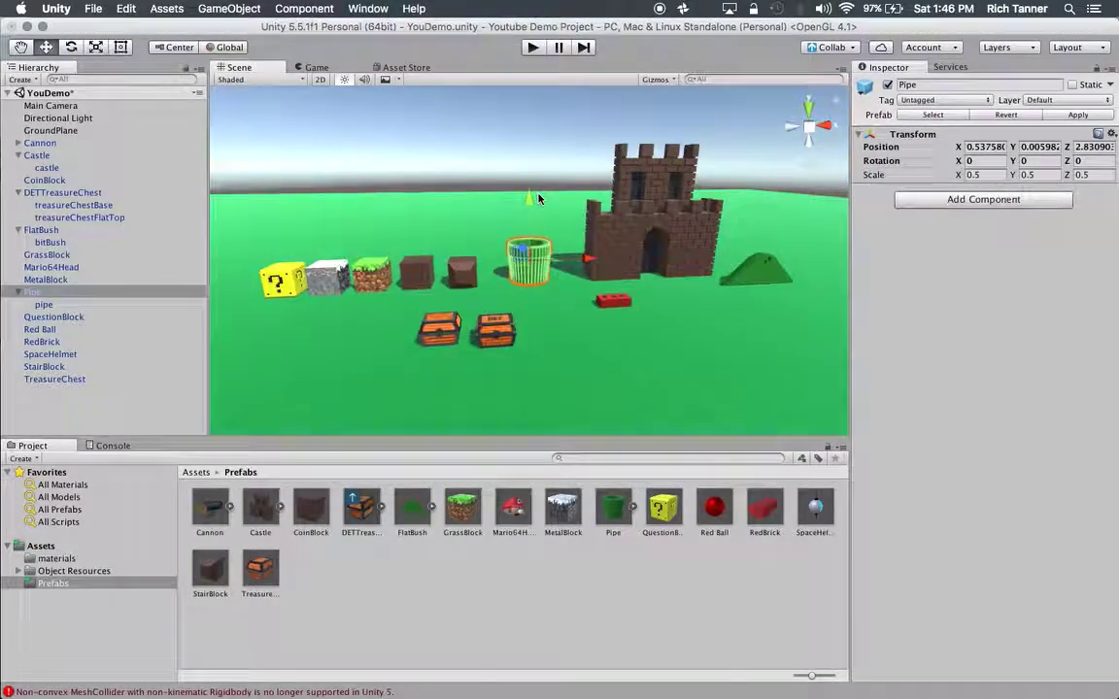
scroll(539, 199, "down", 5)
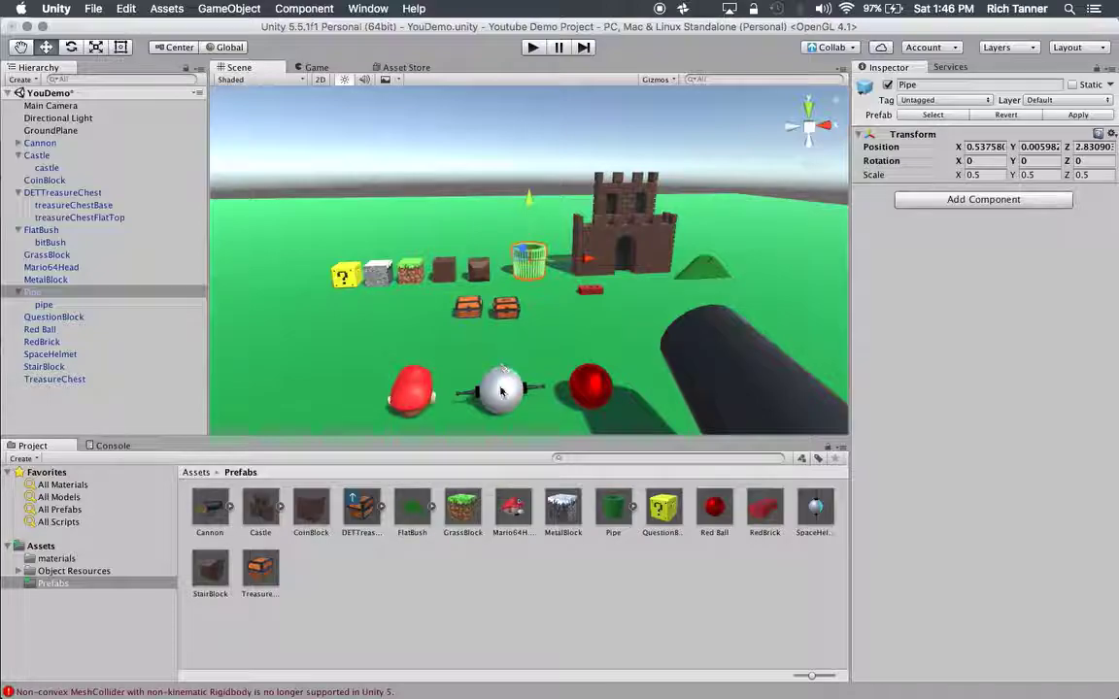
Step: Turn off Convex on the SpaceHelmet's Mesh Collider, then briefly play and stop the scene
left_click(501, 391)
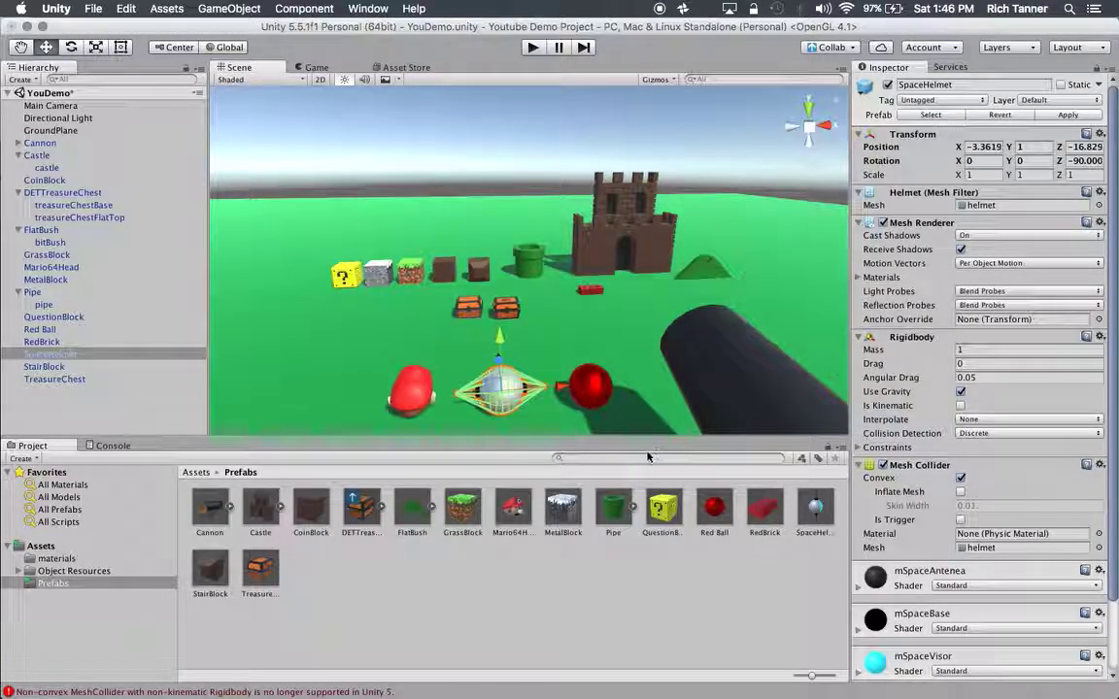
left_click(961, 479)
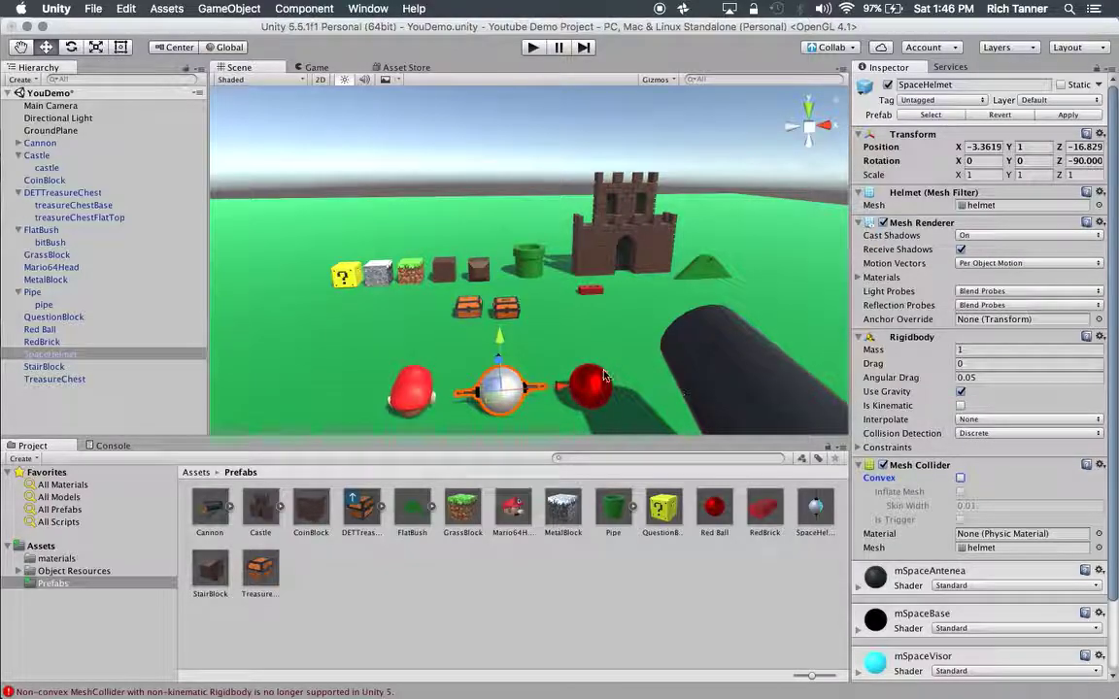
key("super+p")
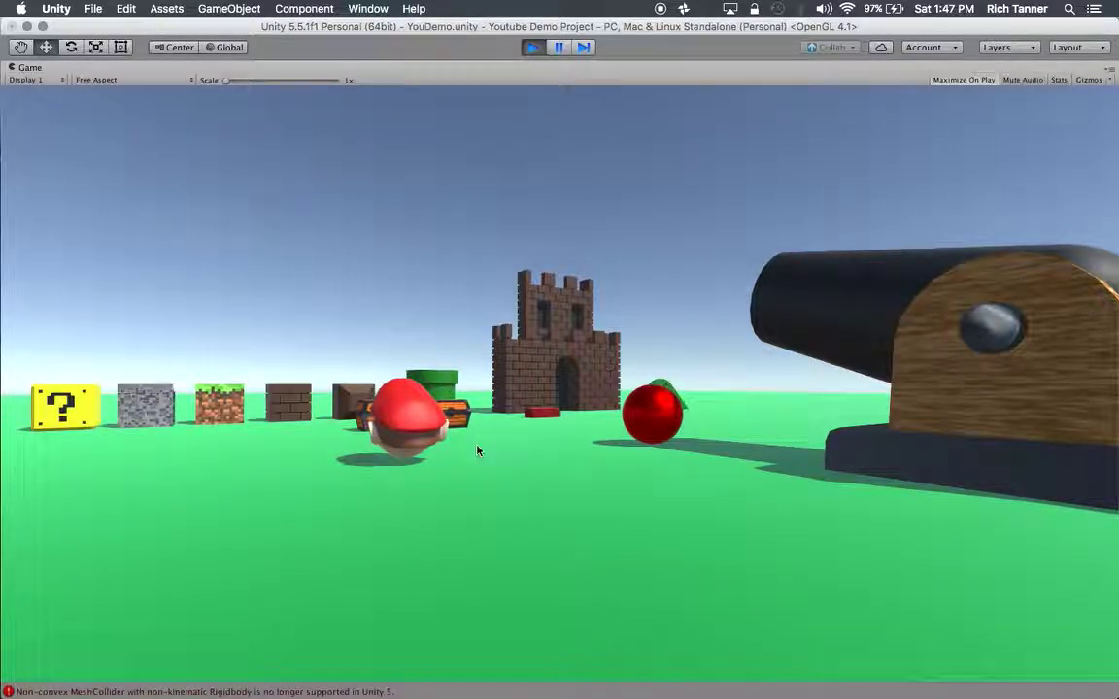
left_click(532, 49)
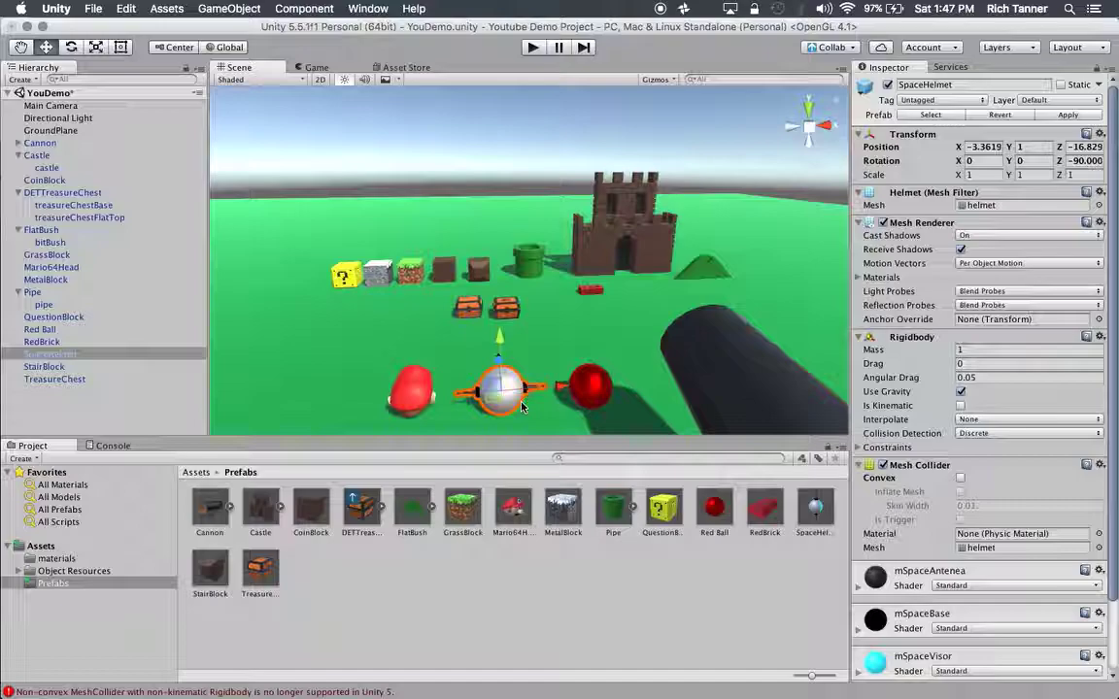
Step: Re-enable Convex on the SpaceHelmet's collider, apply it to the prefab, and test-run the scene
left_click(959, 478)
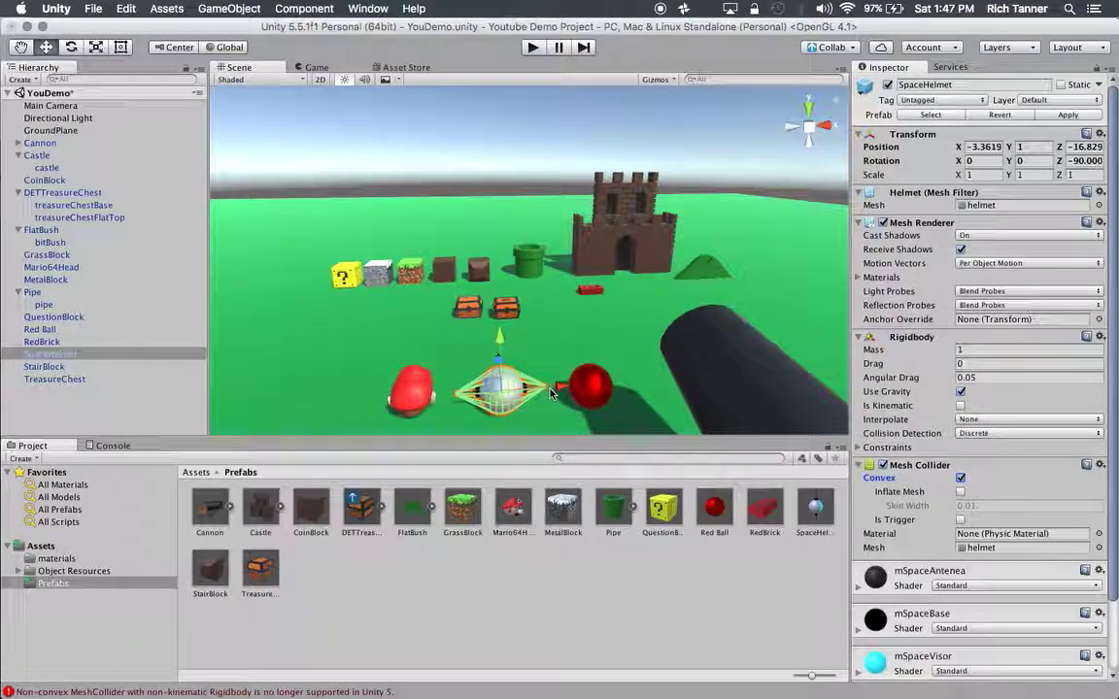
scroll(550, 393, "up", 3)
left_click_drag(550, 393, 561, 284, "alt")
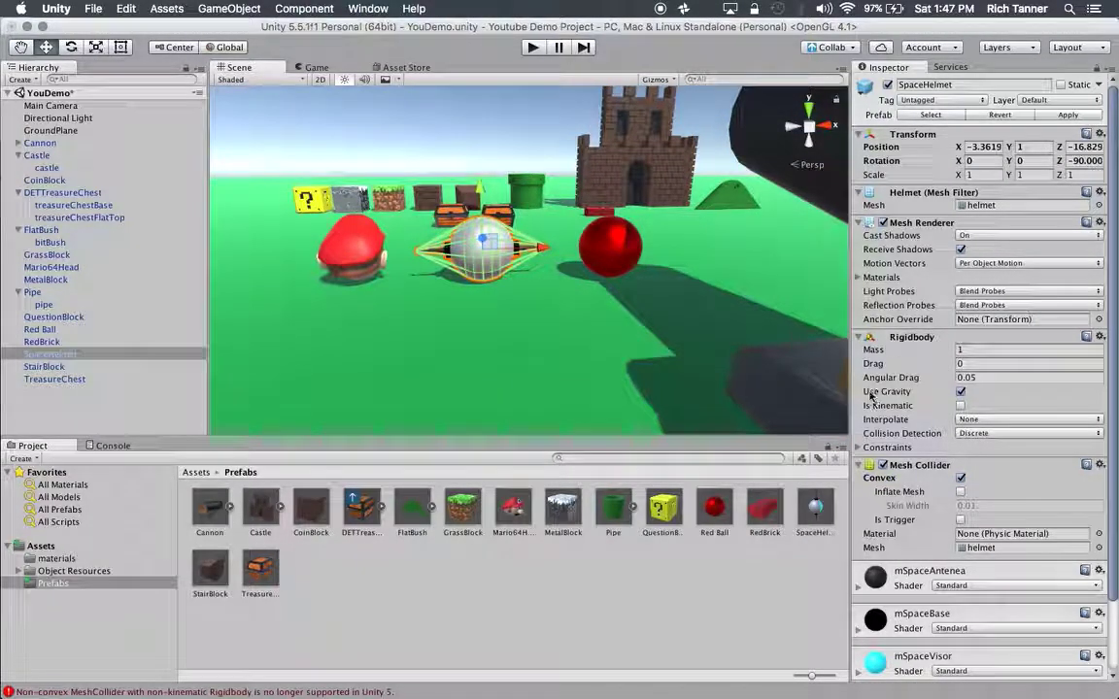
left_click(1061, 114)
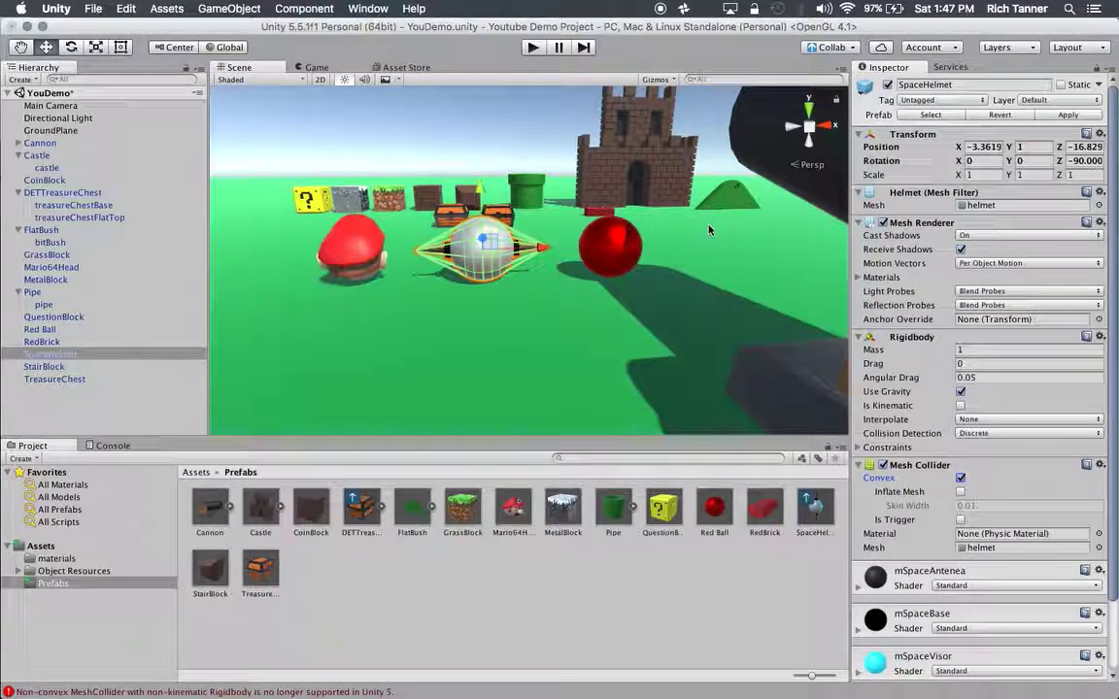
left_click(533, 47)
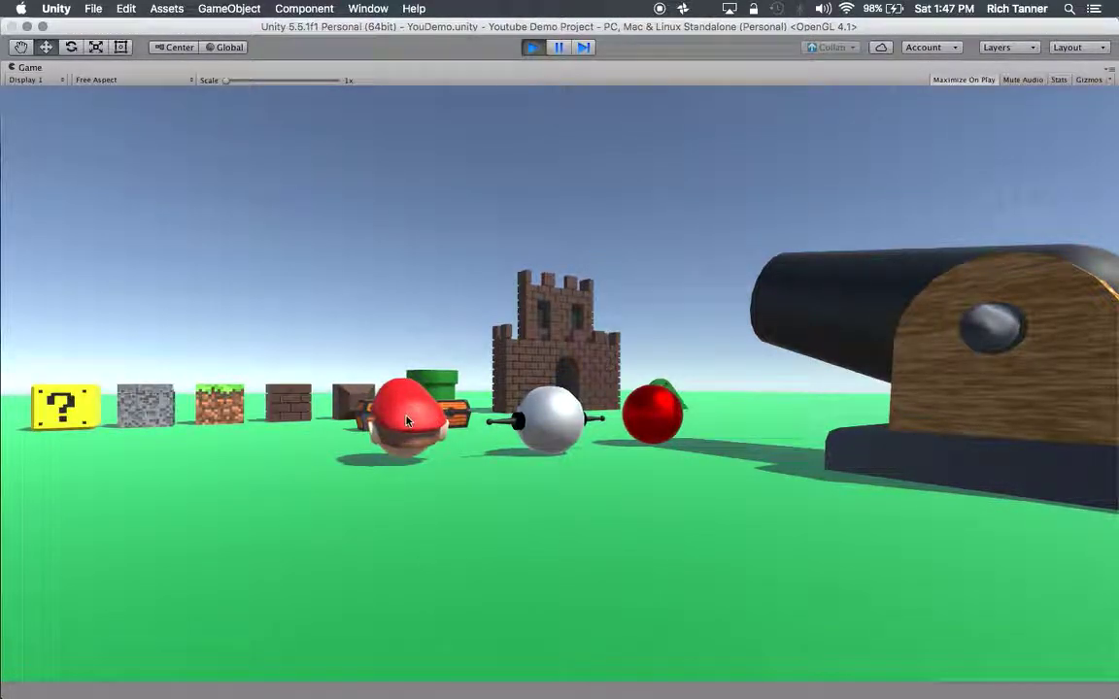
left_click(530, 48)
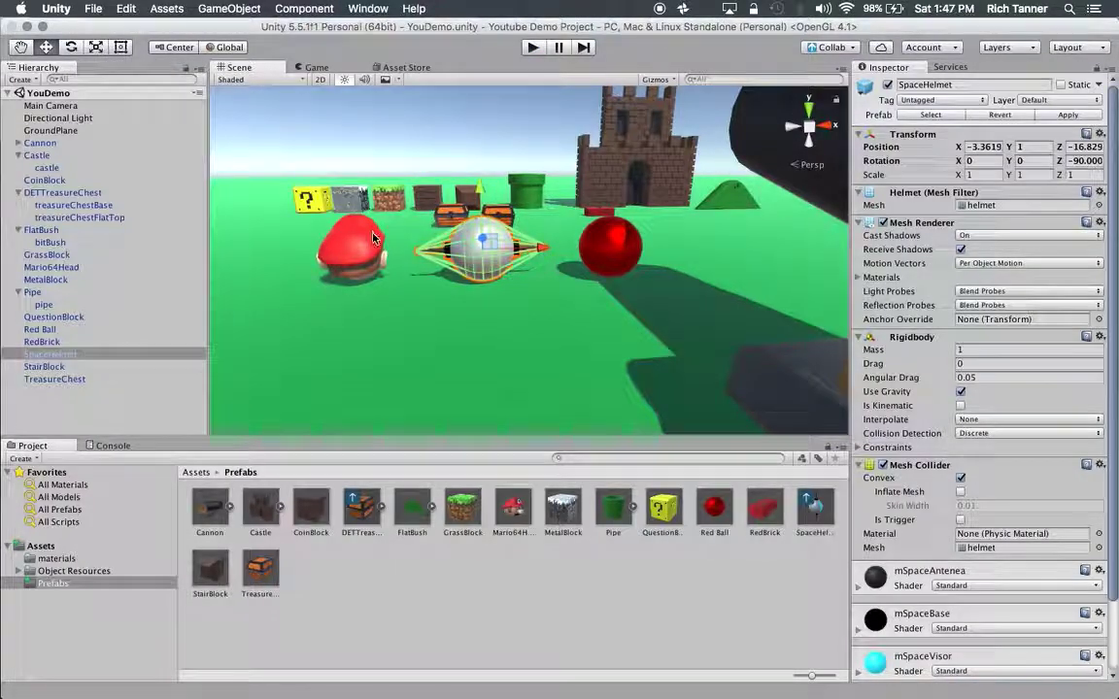
Step: Lift the Mario64Head to about Y 2.64, then frame and orbit around it
left_click(335, 215)
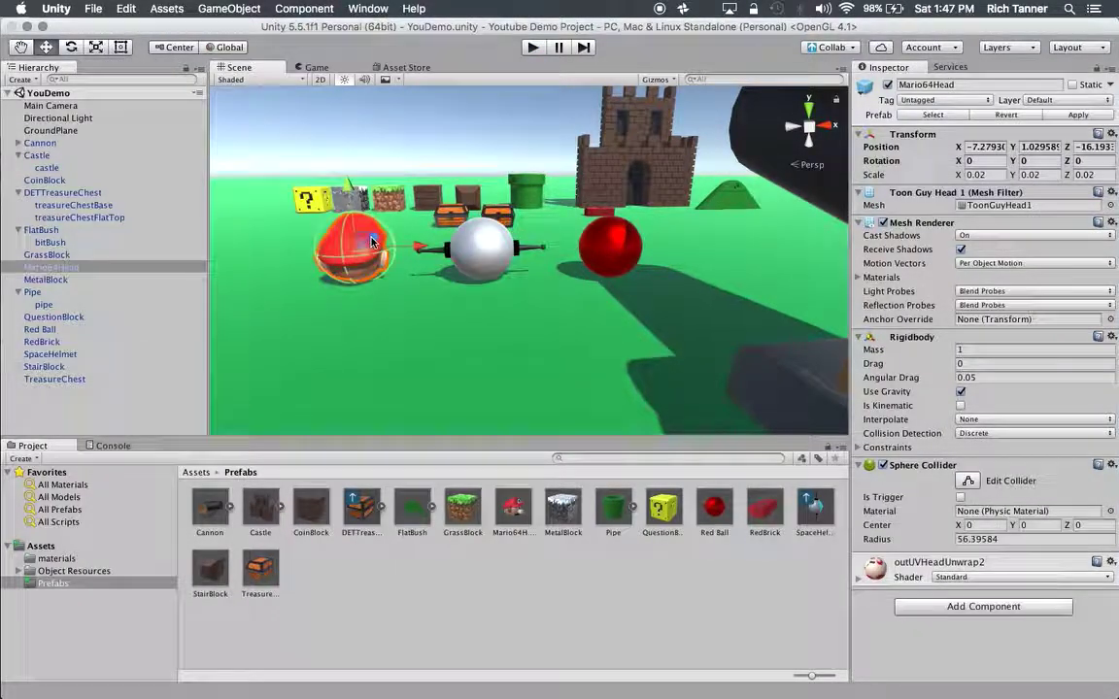
left_click_drag(352, 199, 346, 145)
left_click_drag(461, 171, 855, 233, "alt")
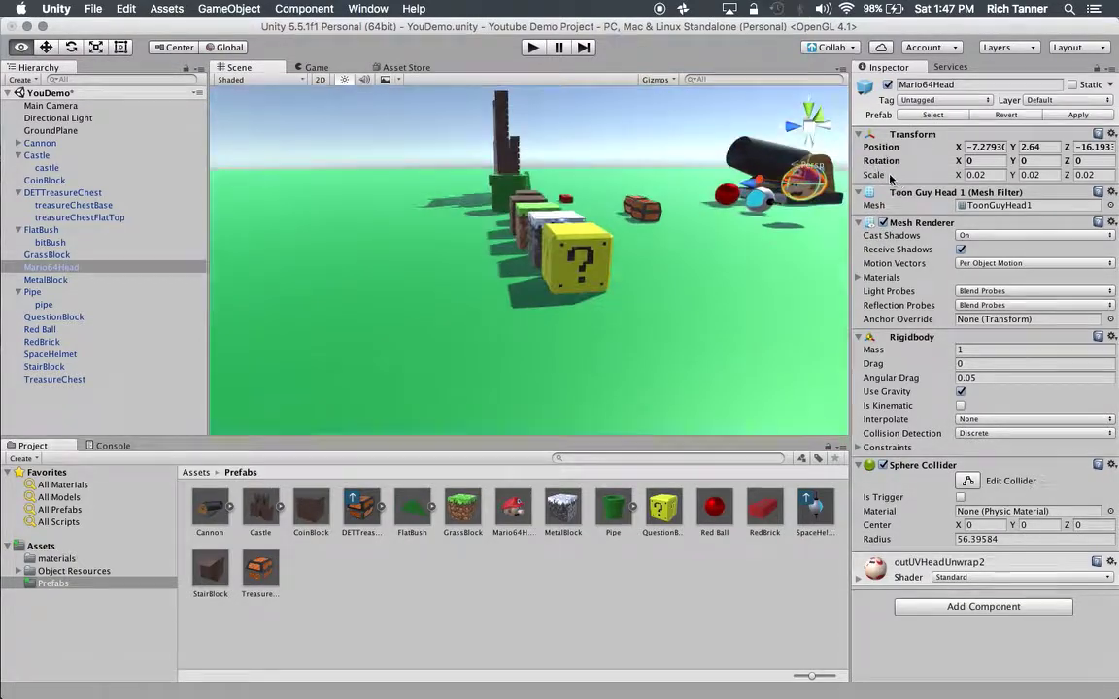
key("f")
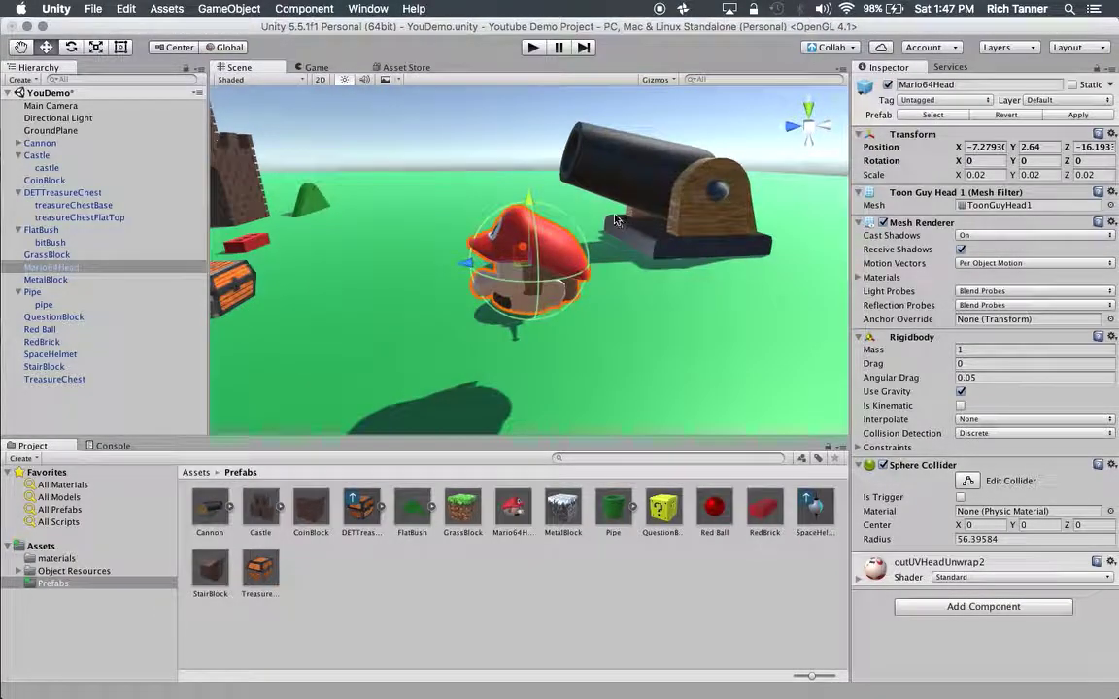
left_click_drag(696, 221, 570, 204, "alt")
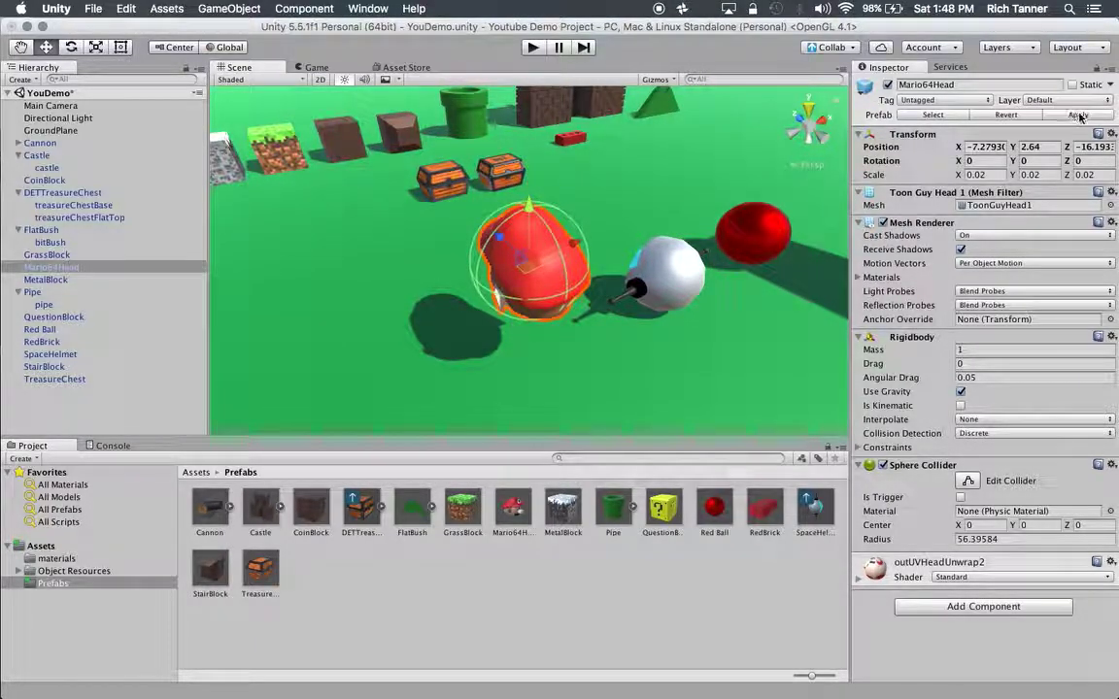
Step: Run a quick test of the scene, then lower the Mario64Head to Y 1.58
left_click(532, 47)
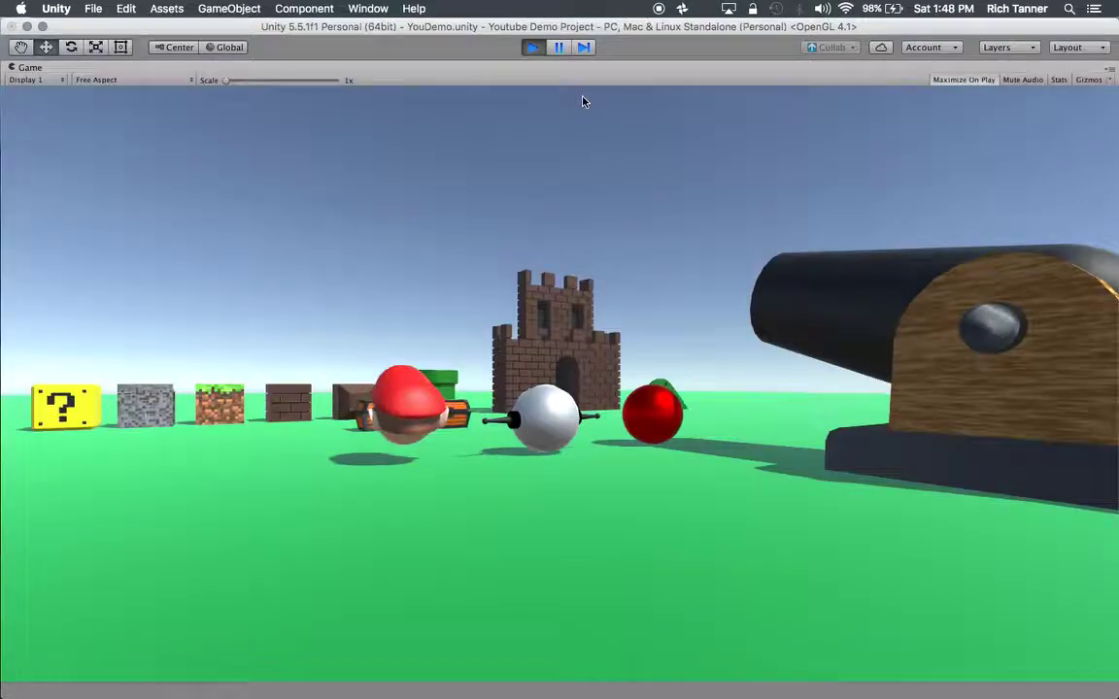
left_click(535, 48)
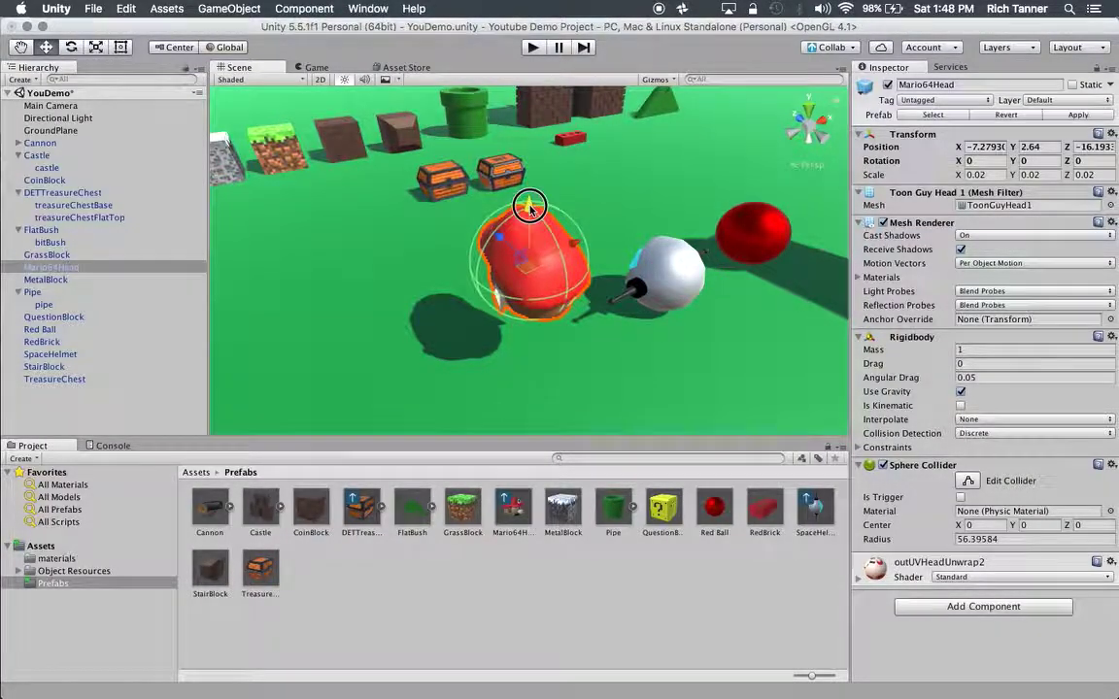
left_click_drag(530, 207, 529, 245)
scroll(529, 244, "down", 5)
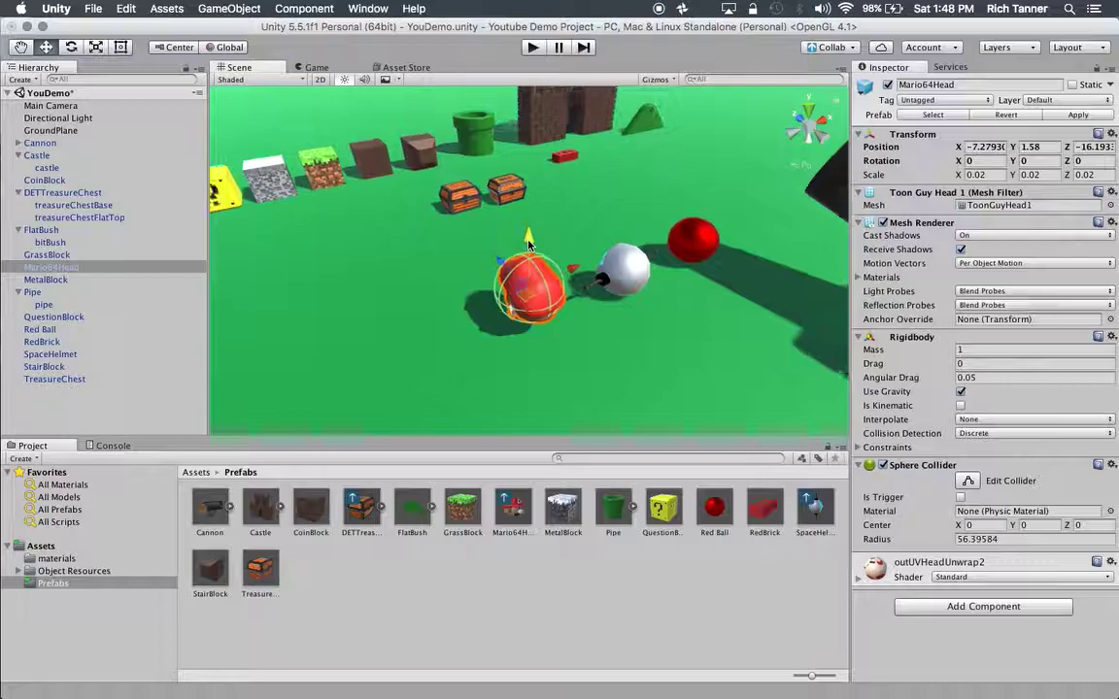
left_click(278, 211)
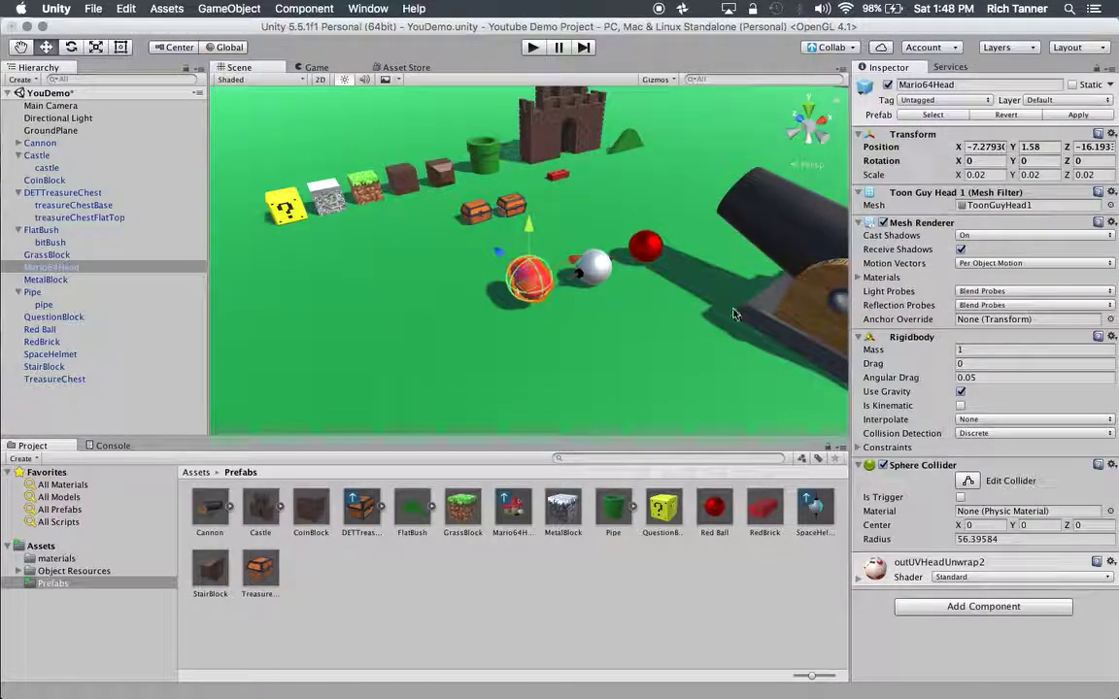
Step: Orbit the view toward the castle, then select the treasure chest and the green ground plane
left_click_drag(563, 277, 627, 253, "alt")
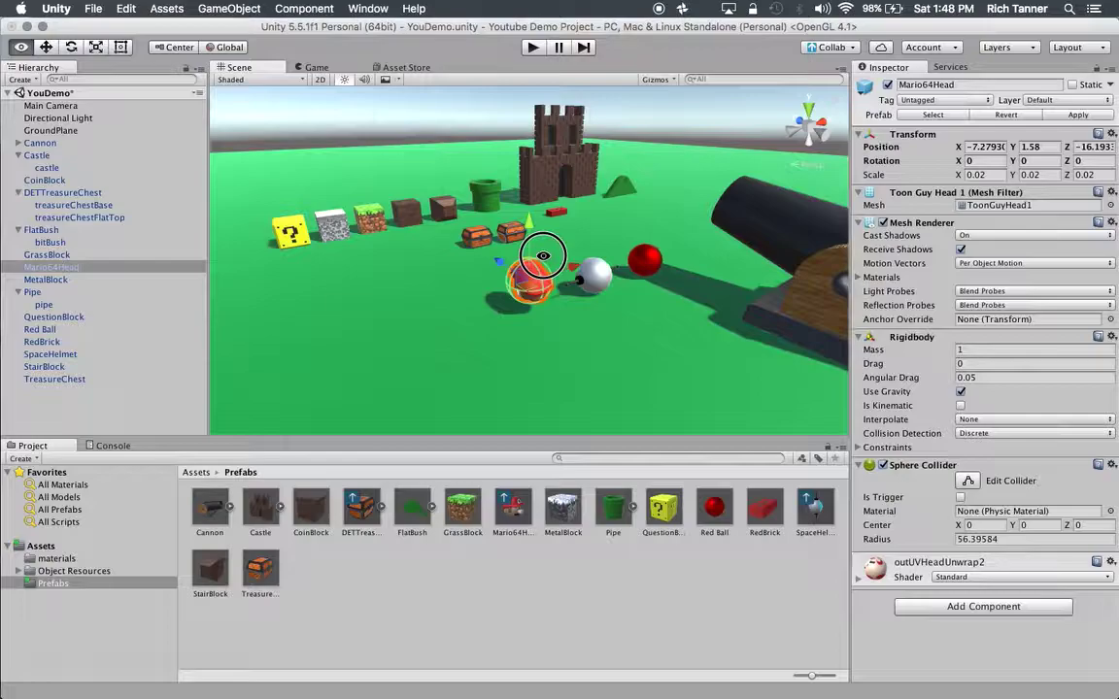
left_click_drag(554, 258, 582, 250, "alt")
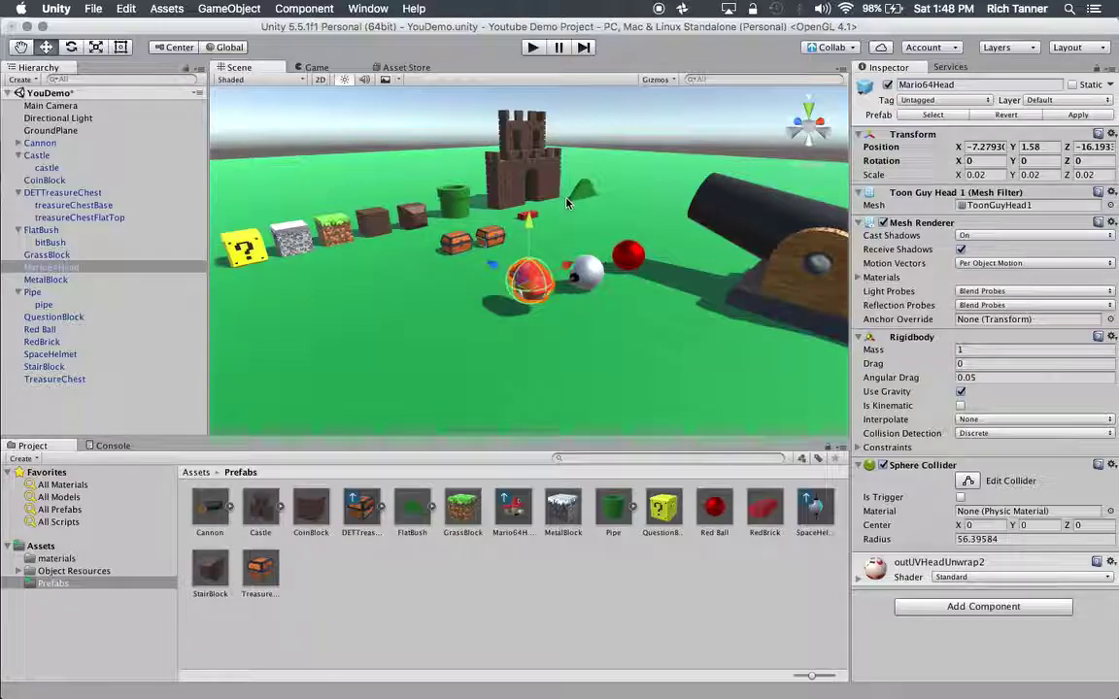
middle_click_drag(565, 198, 604, 201)
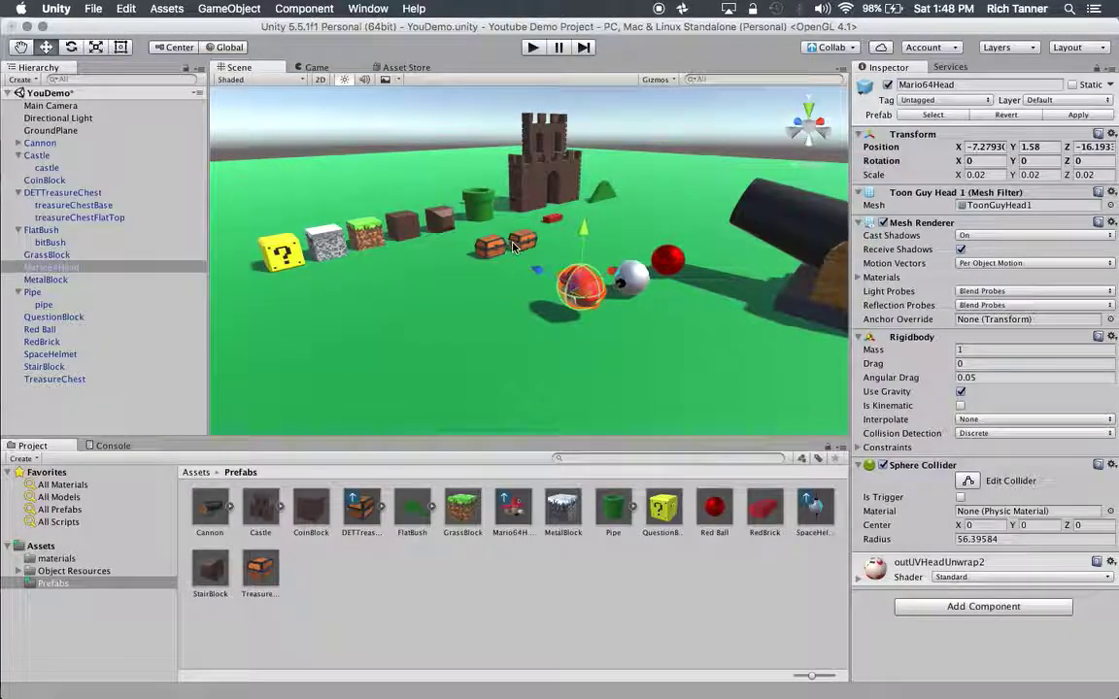
left_click(520, 245)
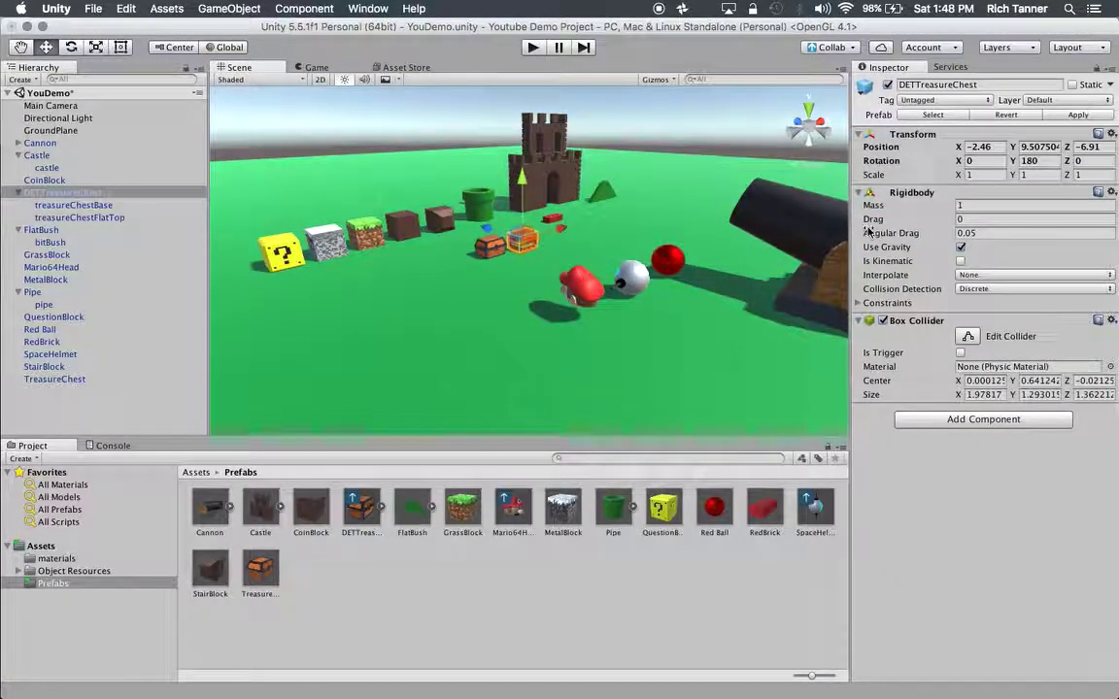
left_click(560, 382)
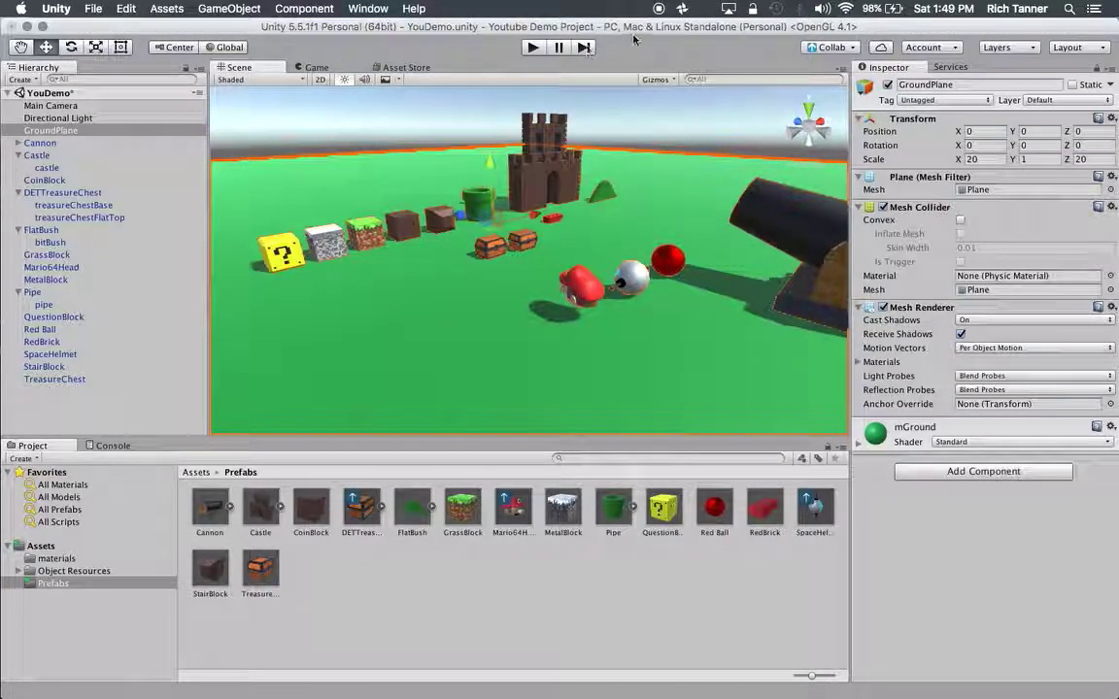
Step: Multi-select all 15 prefabs, from Cannon through TreasureChest, in the Prefabs folder
left_click(215, 515)
left_click(261, 505, "shift")
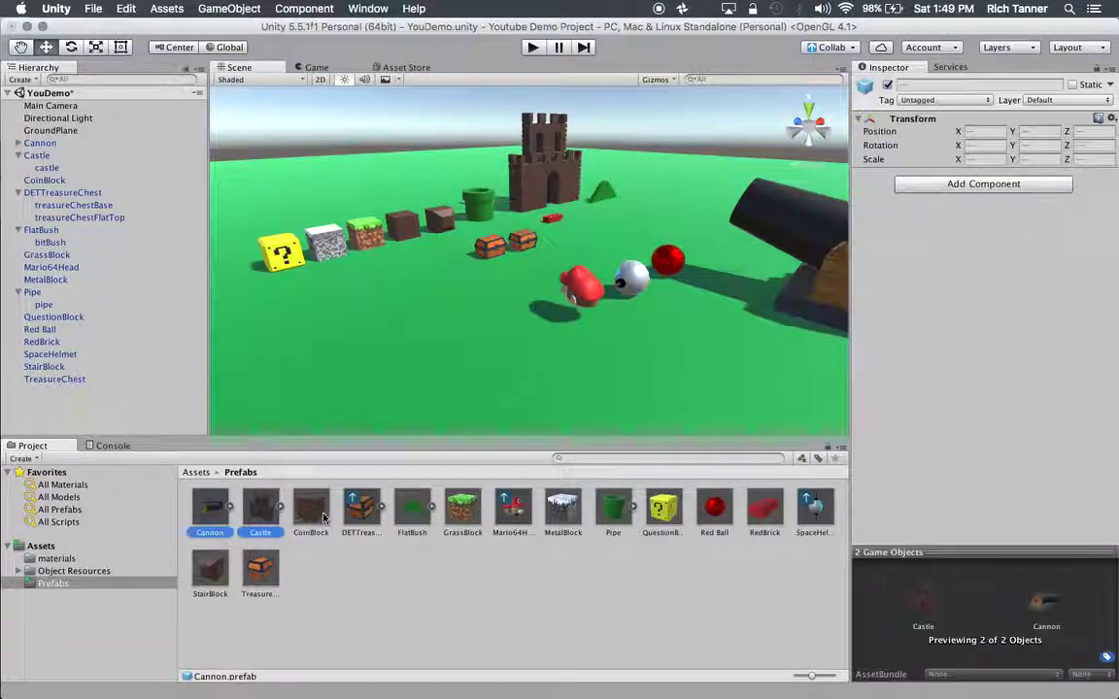
left_click(310, 505, "shift")
left_click(359, 507, "shift")
left_click(412, 507, "shift")
left_click(463, 507, "shift")
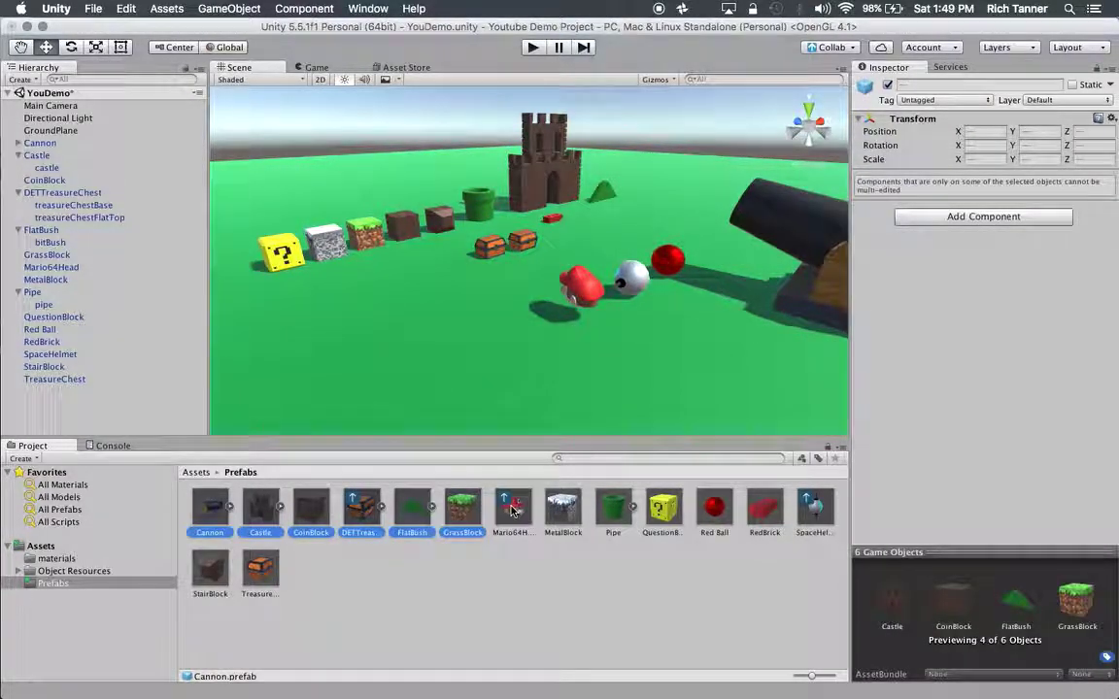
left_click(513, 507, "shift")
left_click(563, 507, "shift")
left_click(613, 508, "shift")
left_click(664, 507, "shift")
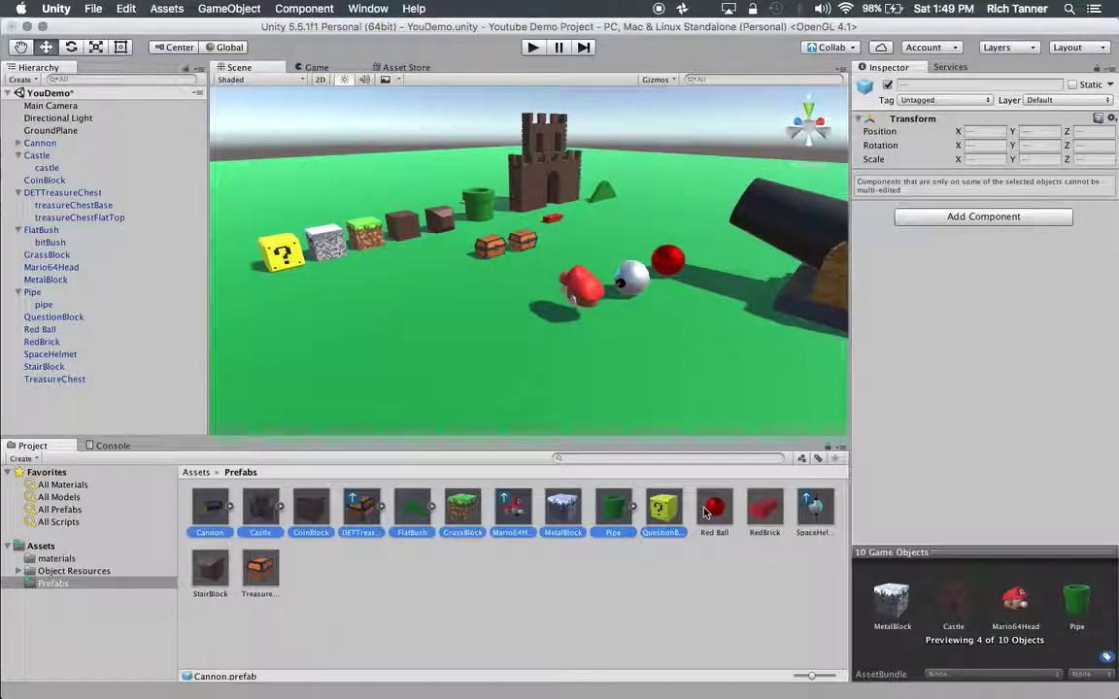
left_click(714, 507, "shift")
left_click(760, 509, "shift")
left_click(814, 507, "shift")
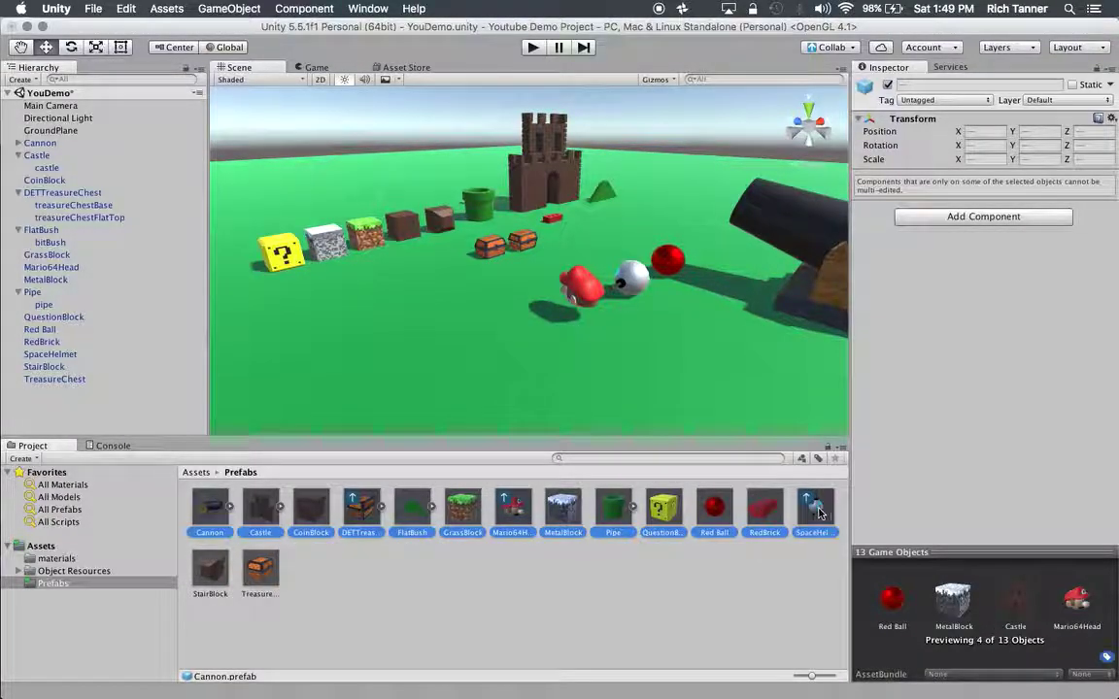
left_click(210, 568, "shift")
left_click(260, 568, "shift")
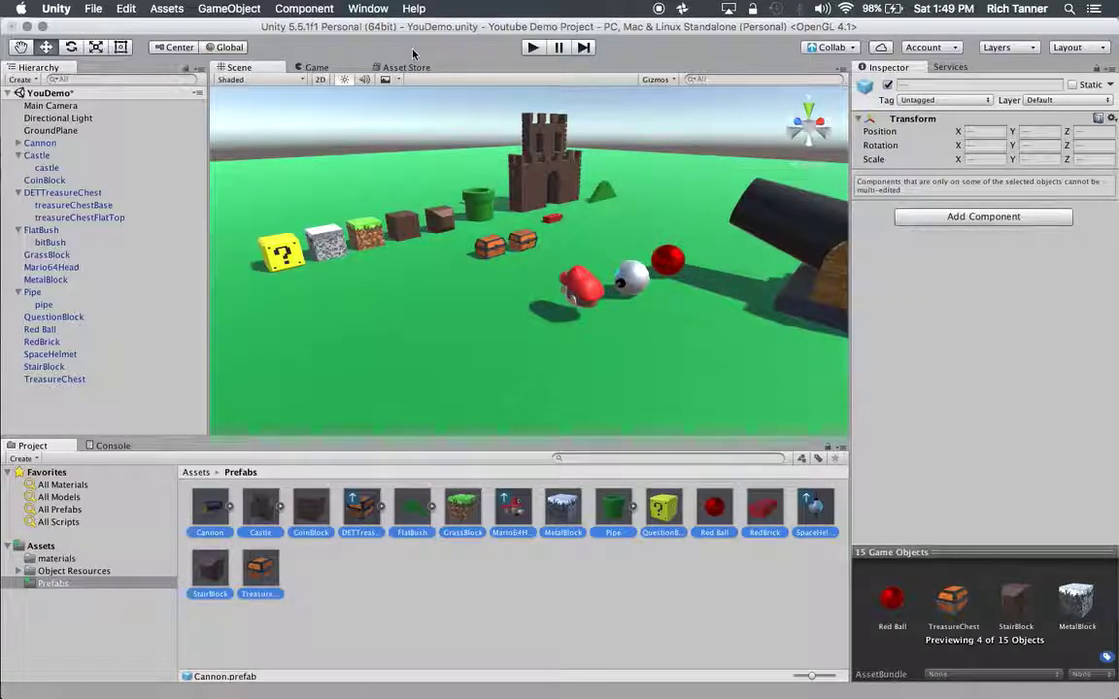
Step: Choose Export Package for the selected prefabs and review the fully ticked dependency list
right_click(211, 514)
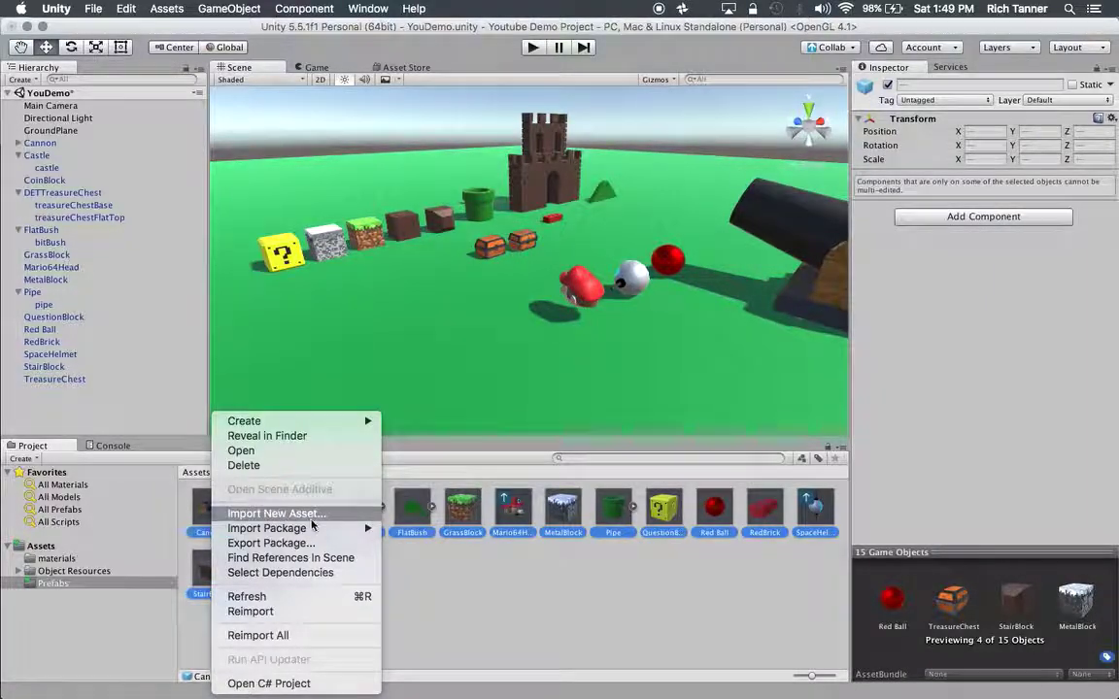
left_click(268, 543)
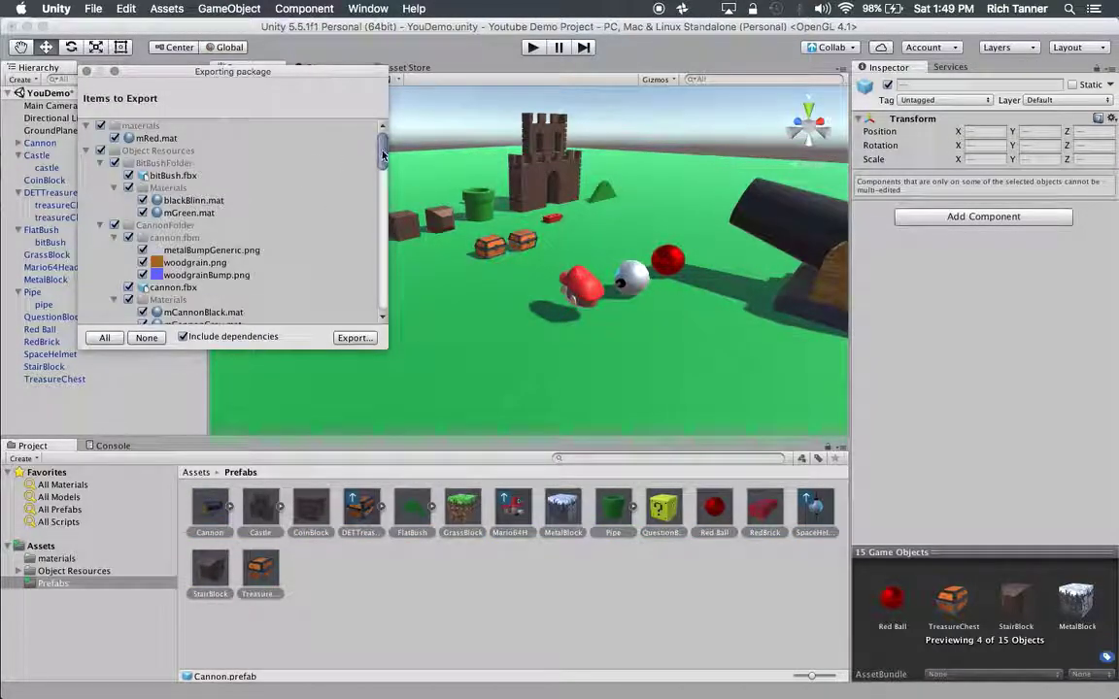
left_click_drag(383, 153, 375, 313)
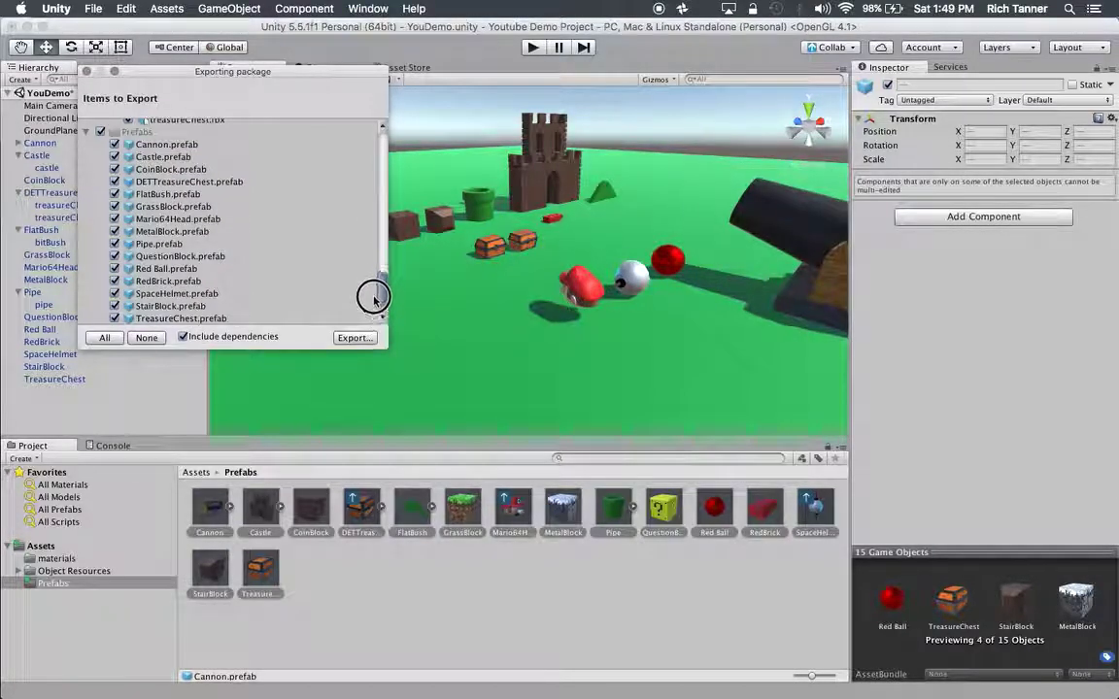
scroll(340, 277, "up", 5)
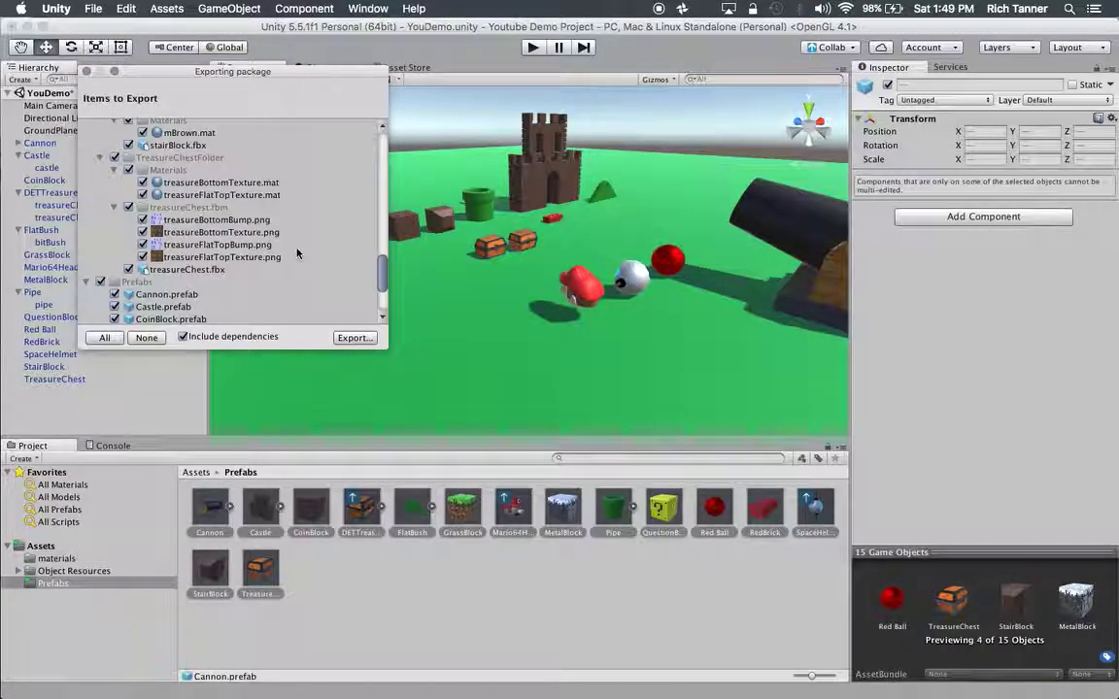
left_click_drag(382, 274, 382, 148)
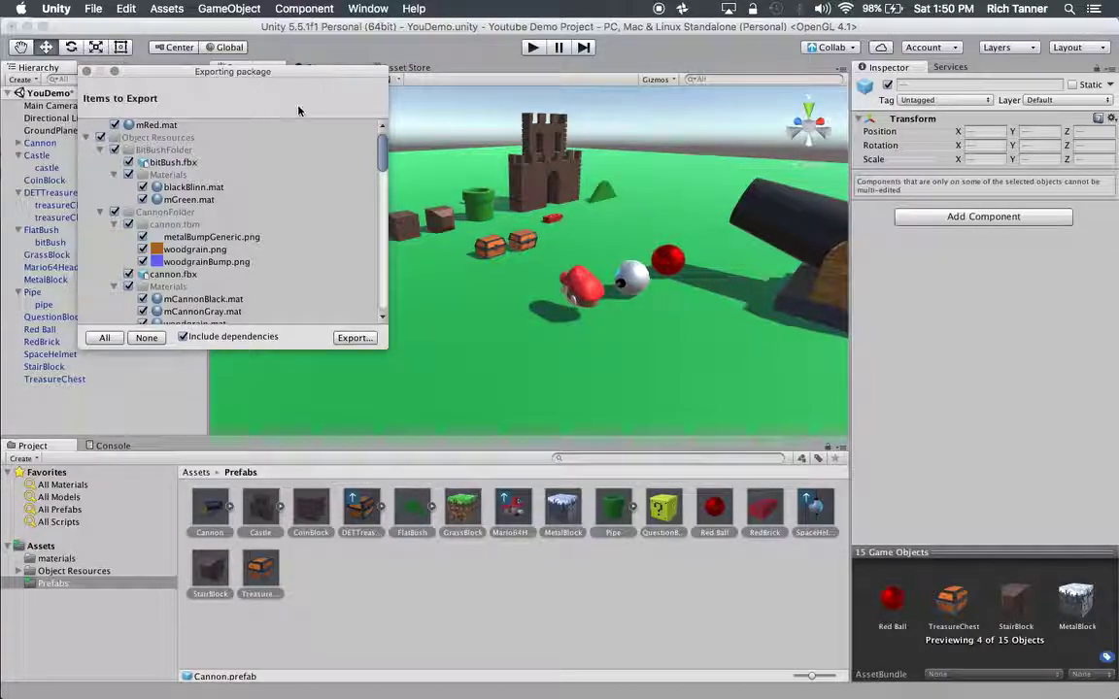
left_click_drag(384, 158, 380, 137)
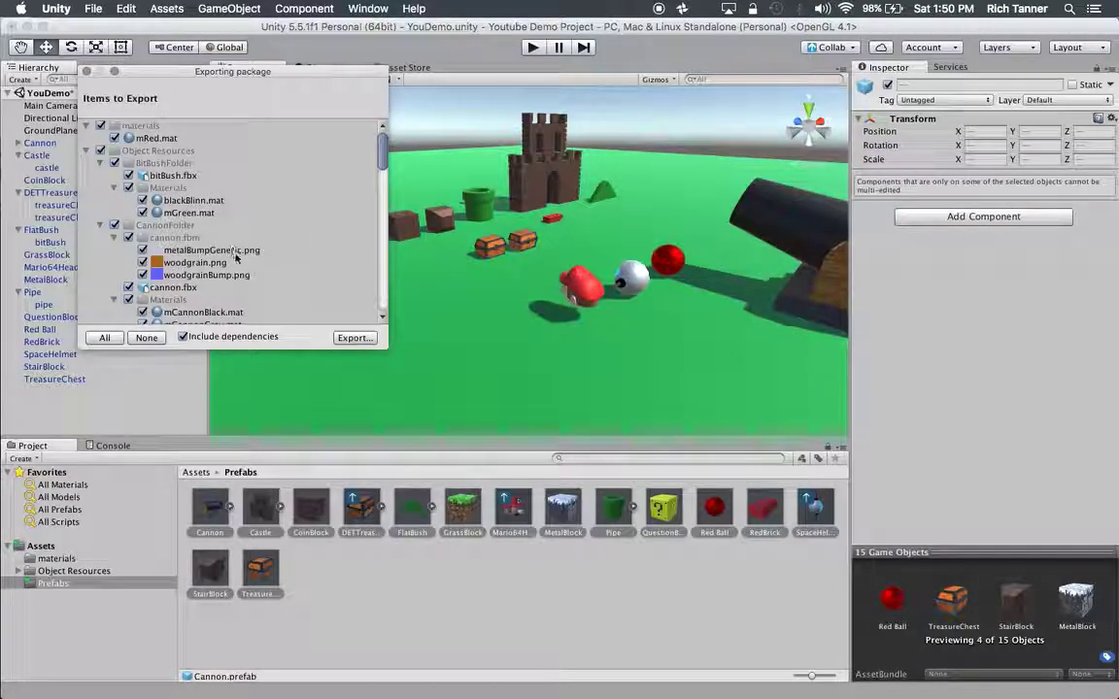
Step: Name the package DemoGameAssets and save it in the Youtube Demo Project folder
left_click(354, 338)
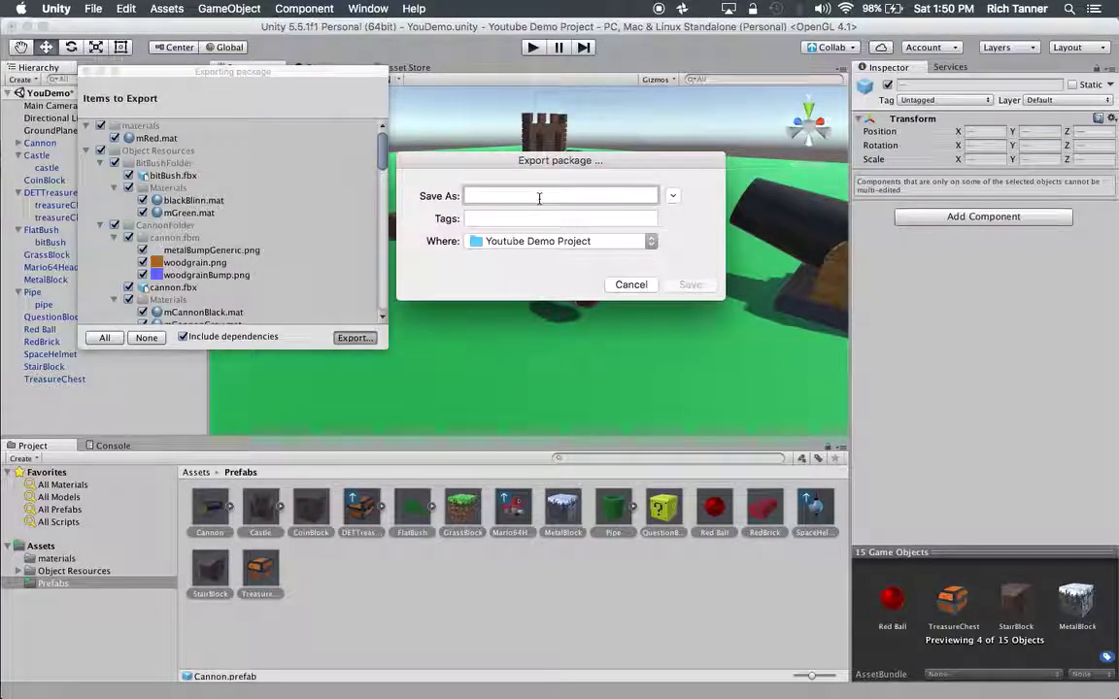
type("Dem")
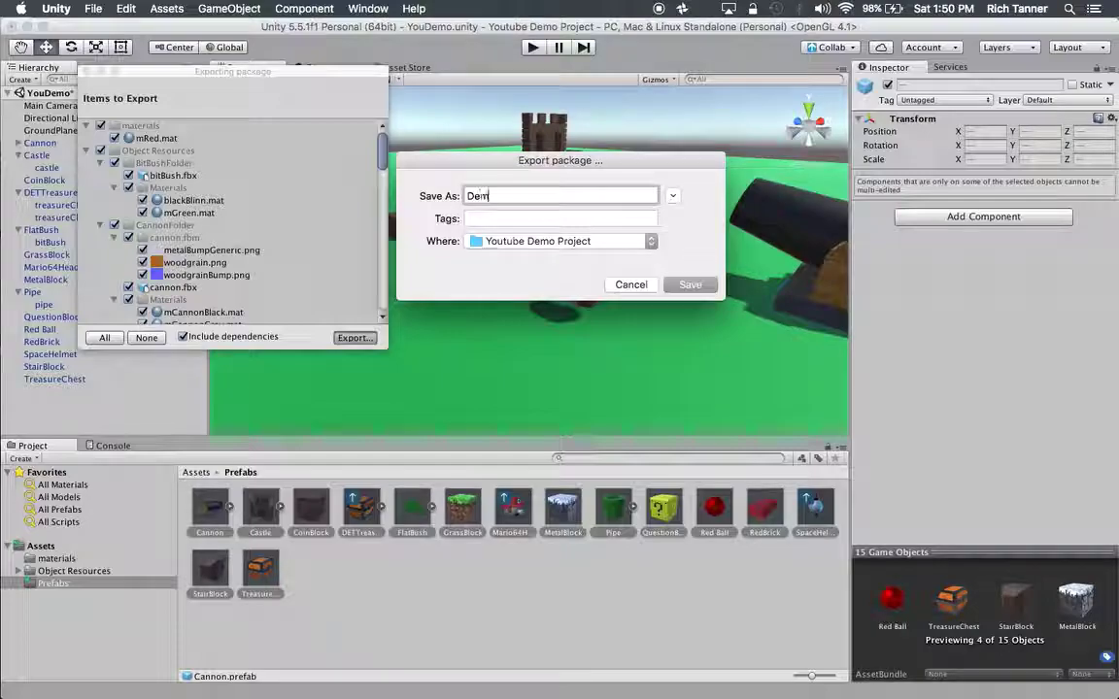
type("oAssetsGameAssets")
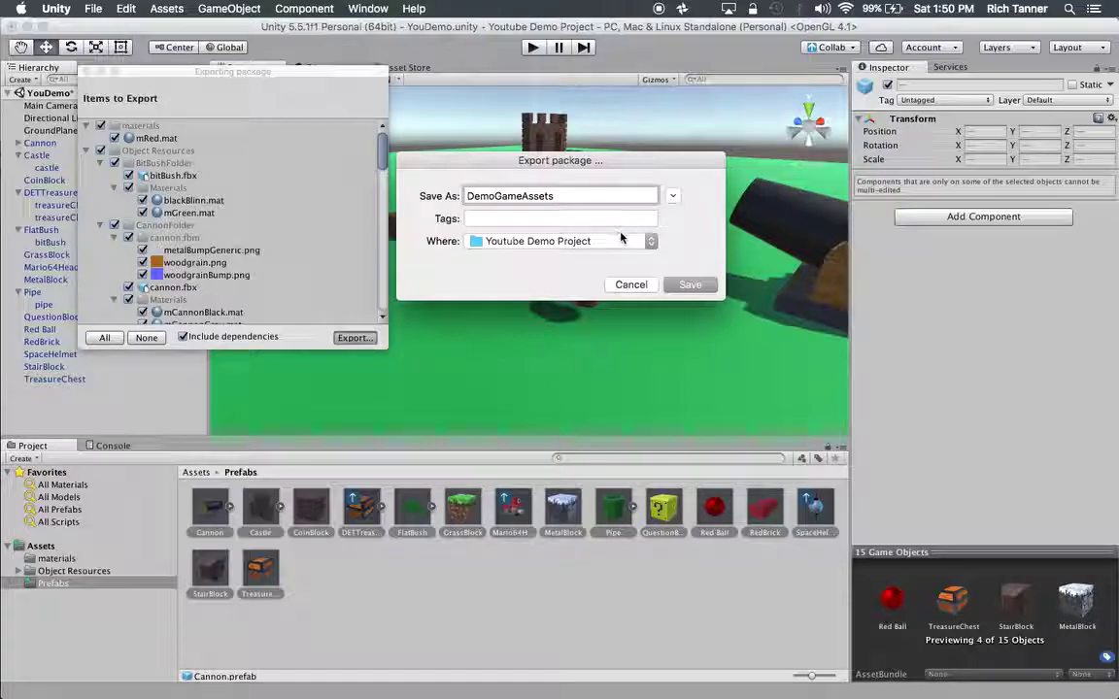
left_click(652, 241)
left_click(654, 244)
left_click(688, 286)
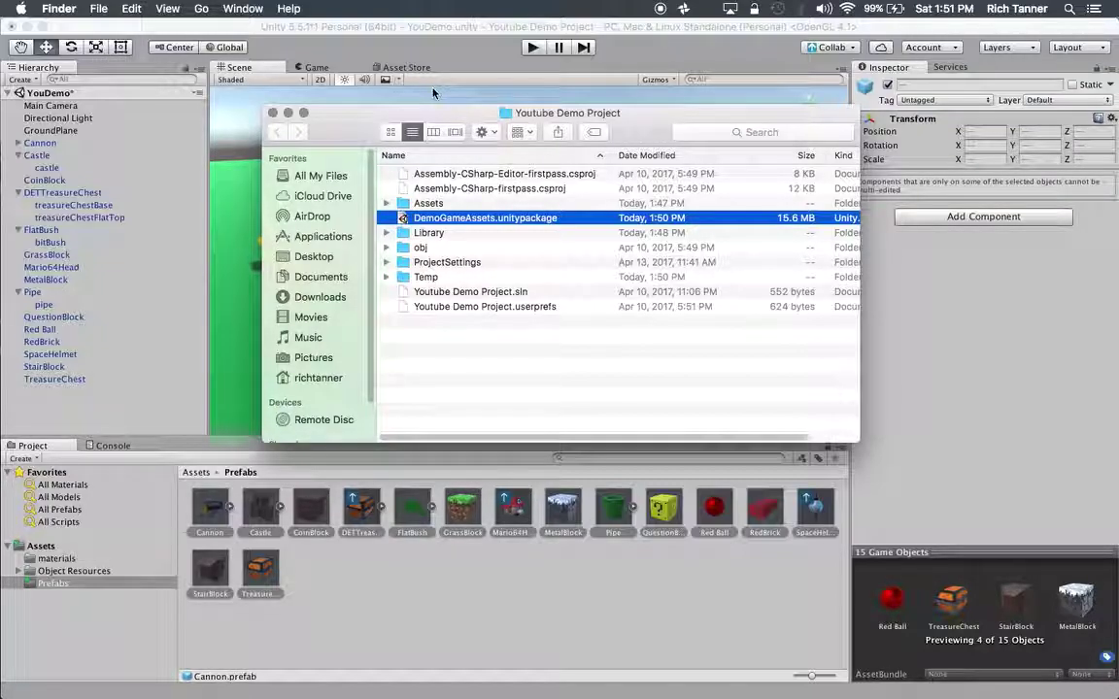
Step: Close the Finder window showing DemoGameAssets.unitypackage and switch back to Unity
left_click(273, 114)
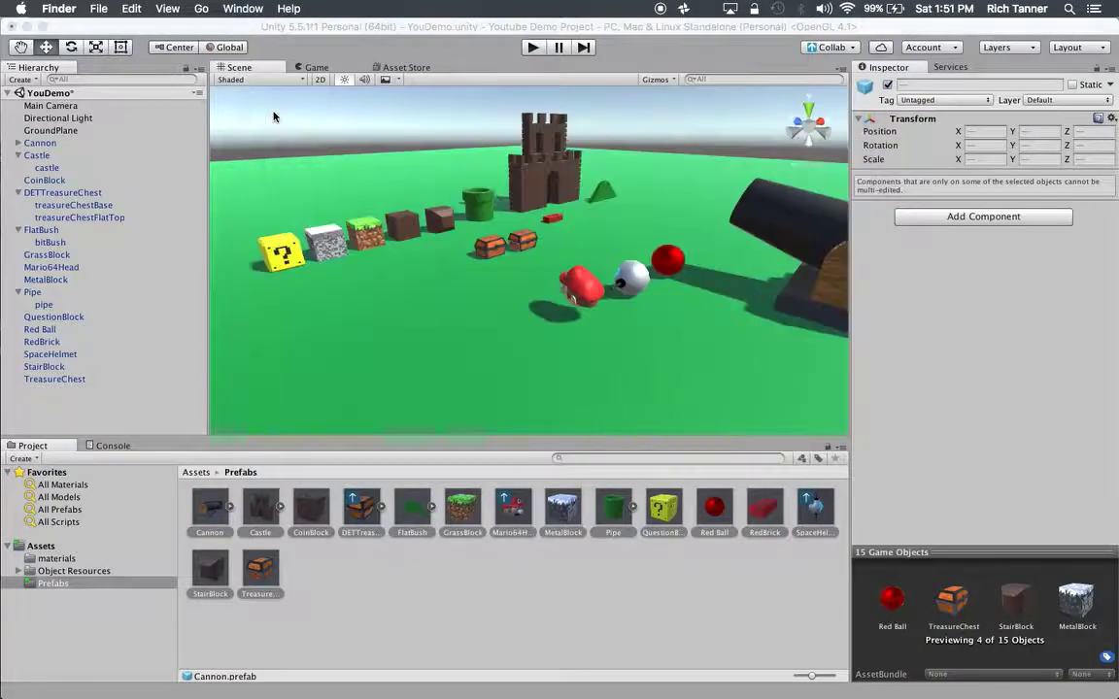
left_click(384, 586)
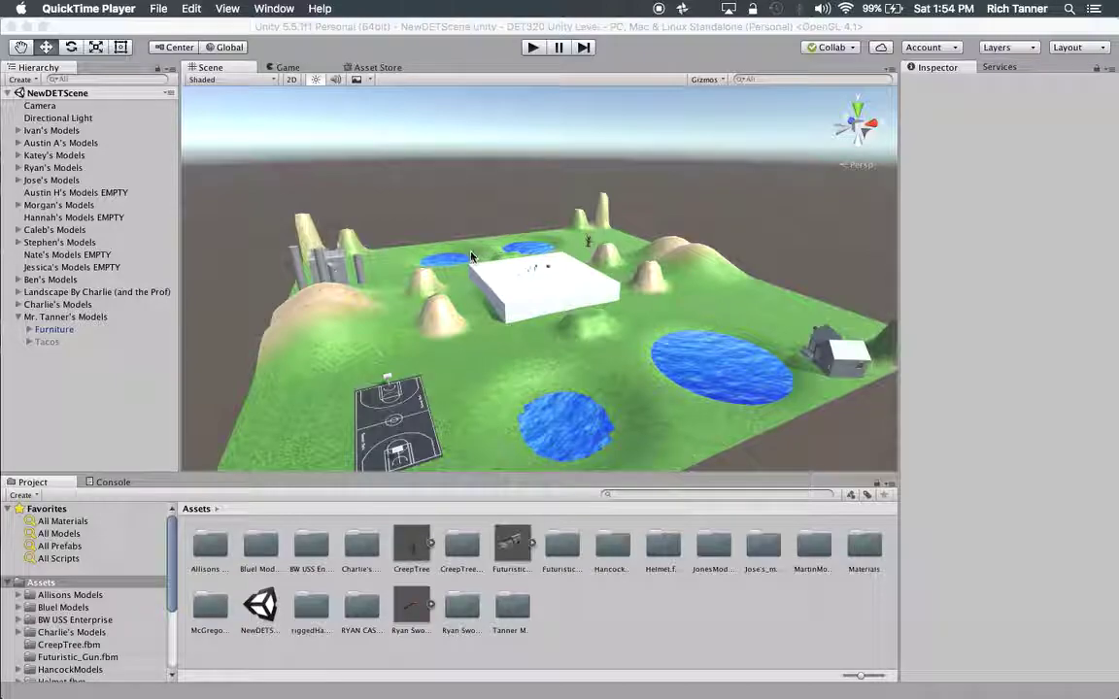
Step: Orbit over the level's terrain and frame the raised white platform
left_click_drag(439, 240, 453, 218, "alt")
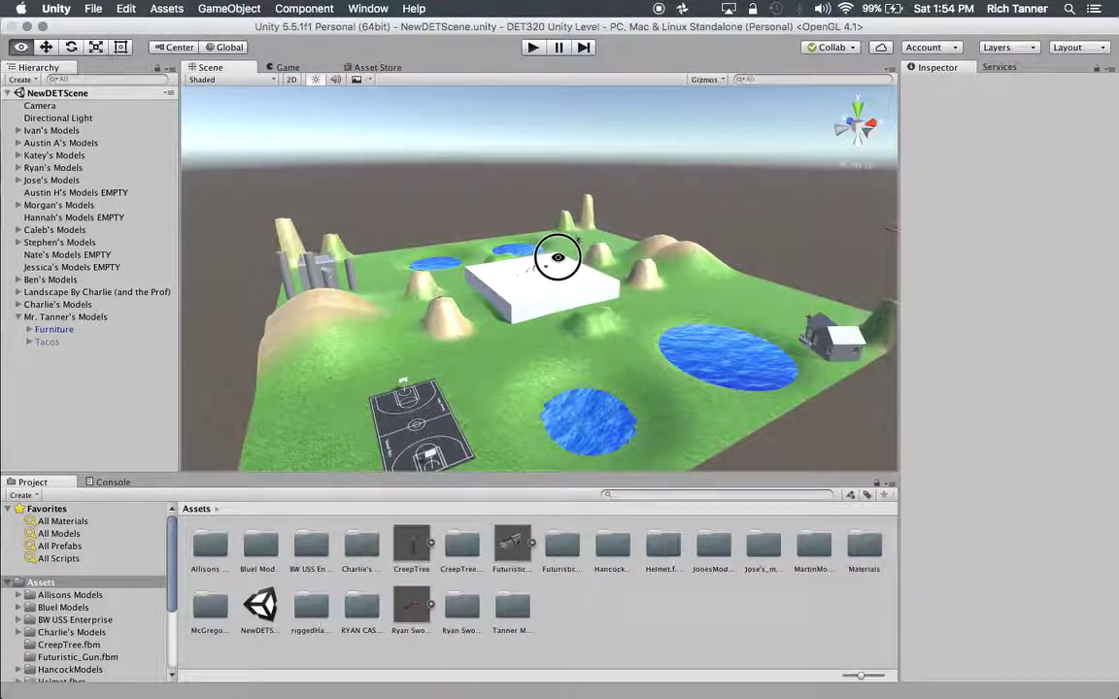
left_click_drag(555, 255, 551, 305, "alt")
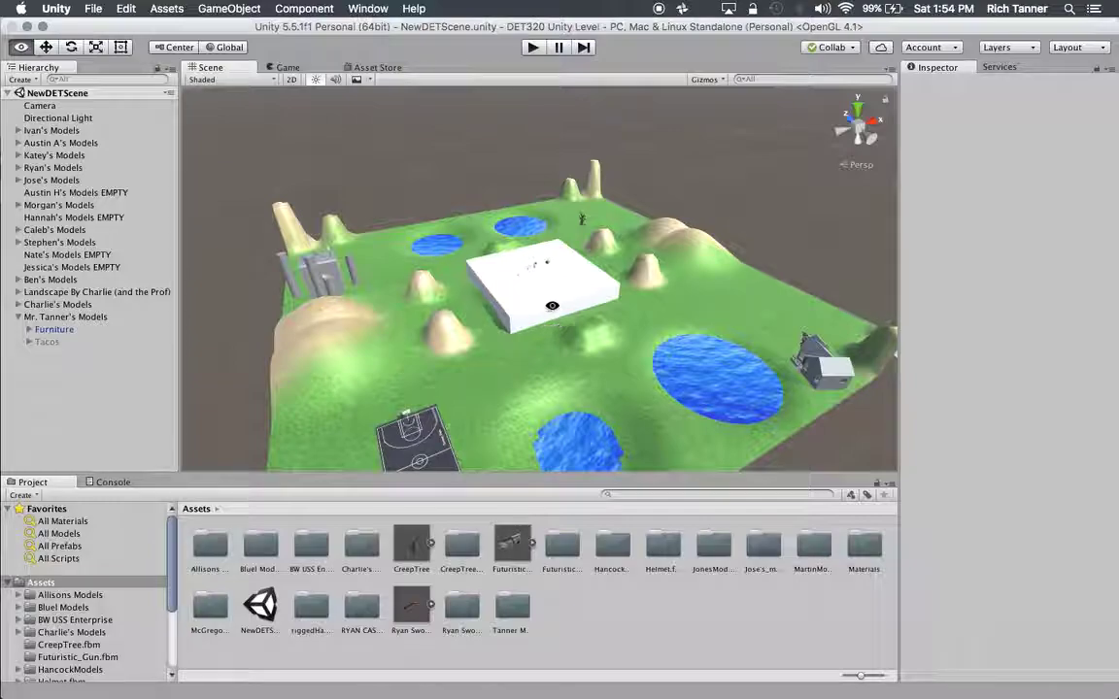
key("f")
left_click_drag(563, 251, 513, 213, "alt")
Step: Select the CreepTree, frame it, and zoom and orbit around it
left_click(604, 185)
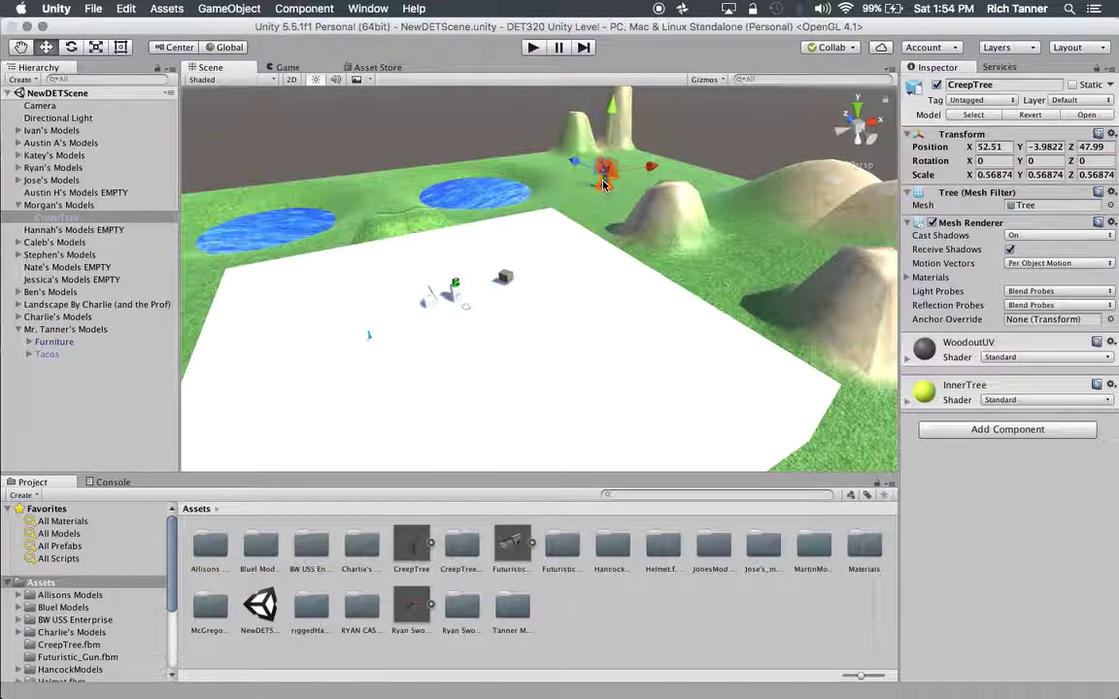
key("f")
scroll(549, 185, "down", 2)
left_click_drag(550, 193, 612, 220, "alt")
scroll(612, 220, "down", 3)
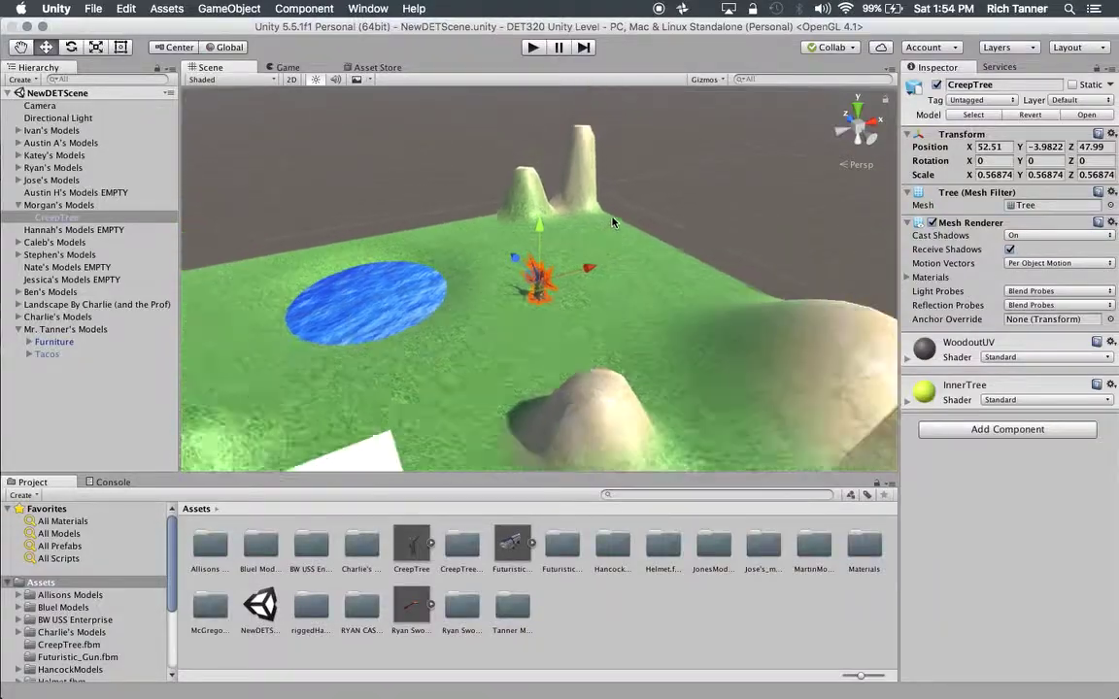
left_click_drag(551, 195, 631, 185, "alt")
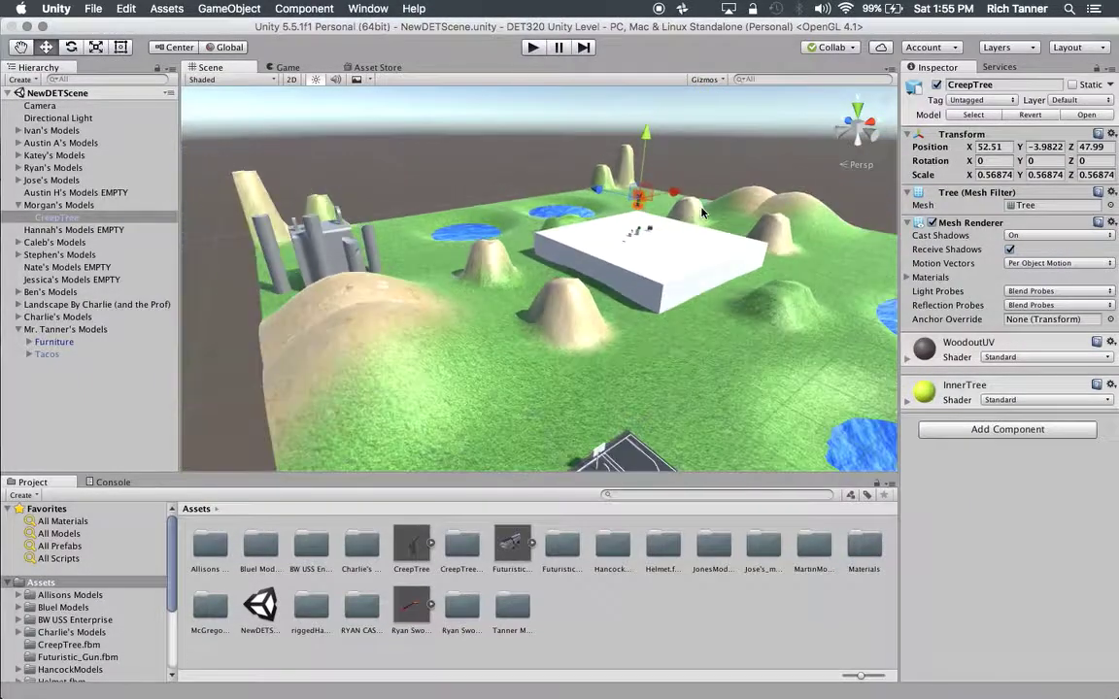
Step: Deselect the CreepTree and zoom out to show the whole terrain with court, ponds and buildings
left_click(62, 583)
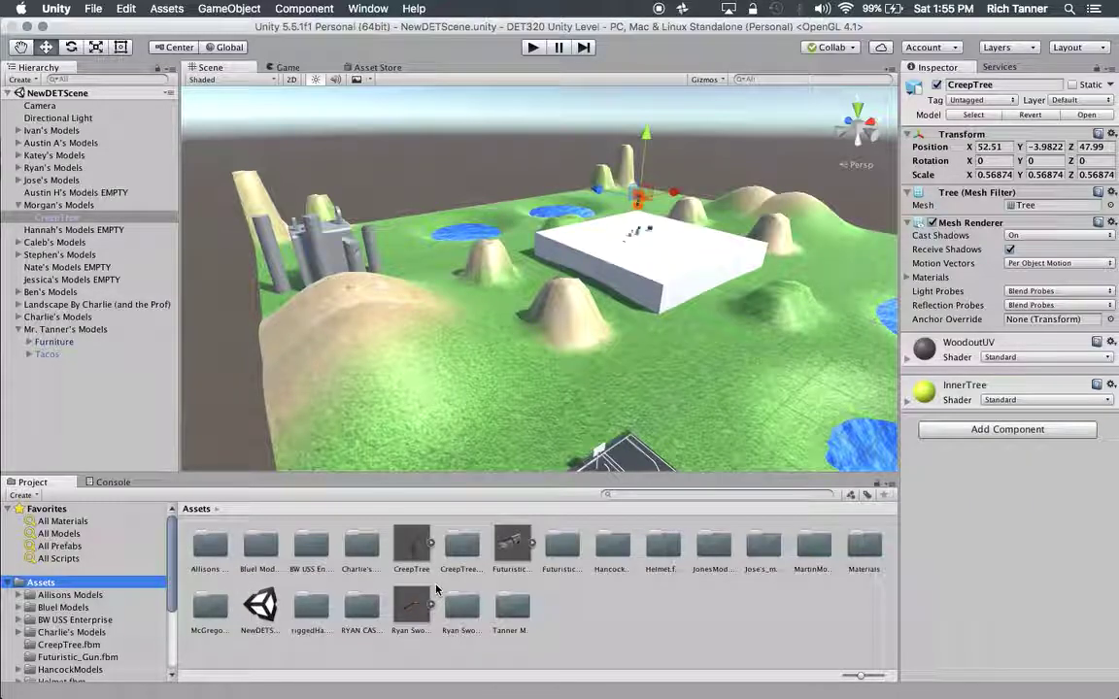
left_click(575, 625)
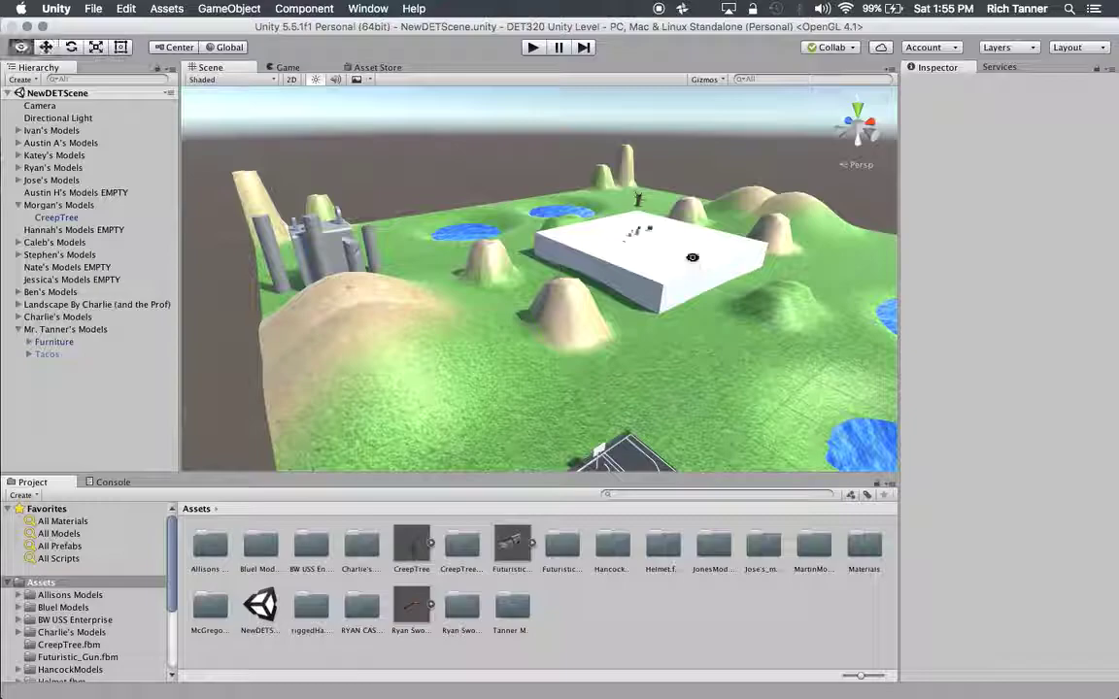
right_click_drag(615, 234, 604, 250)
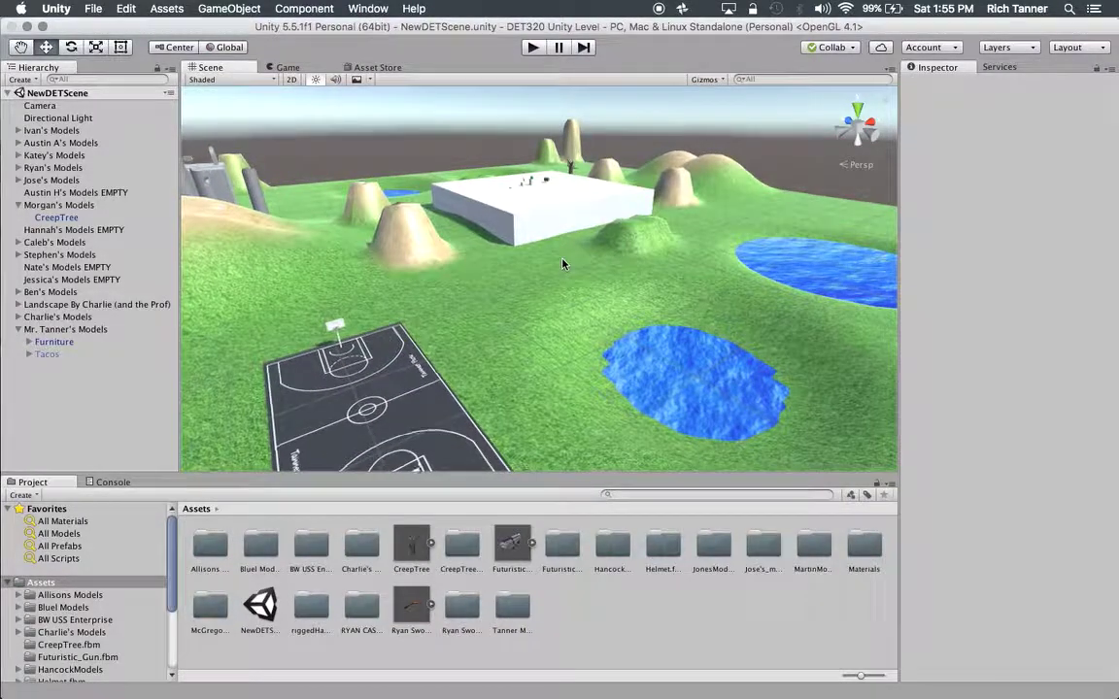
scroll(561, 259, "down", 5)
mouse_move(493, 285)
left_mouse_down("alt")
mouse_move(657, 292)
mouse_move(496, 289)
left_mouse_up("alt")
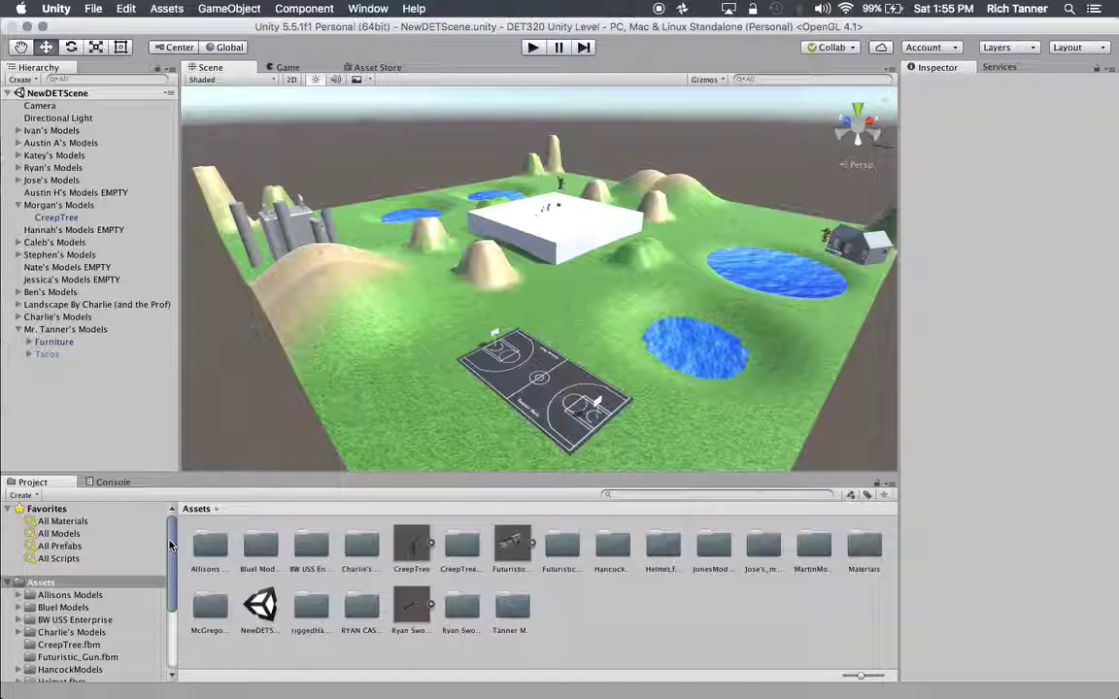
mouse_move(171, 544)
left_mouse_down()
mouse_move(173, 610)
mouse_move(172, 532)
left_mouse_up()
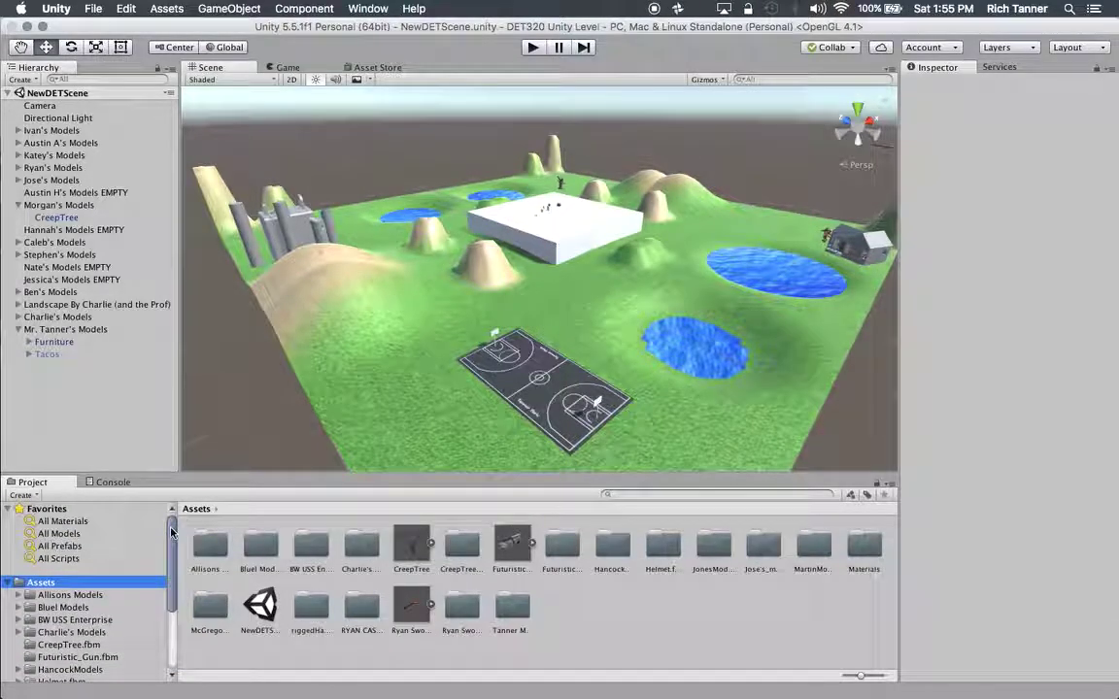
left_click(599, 603)
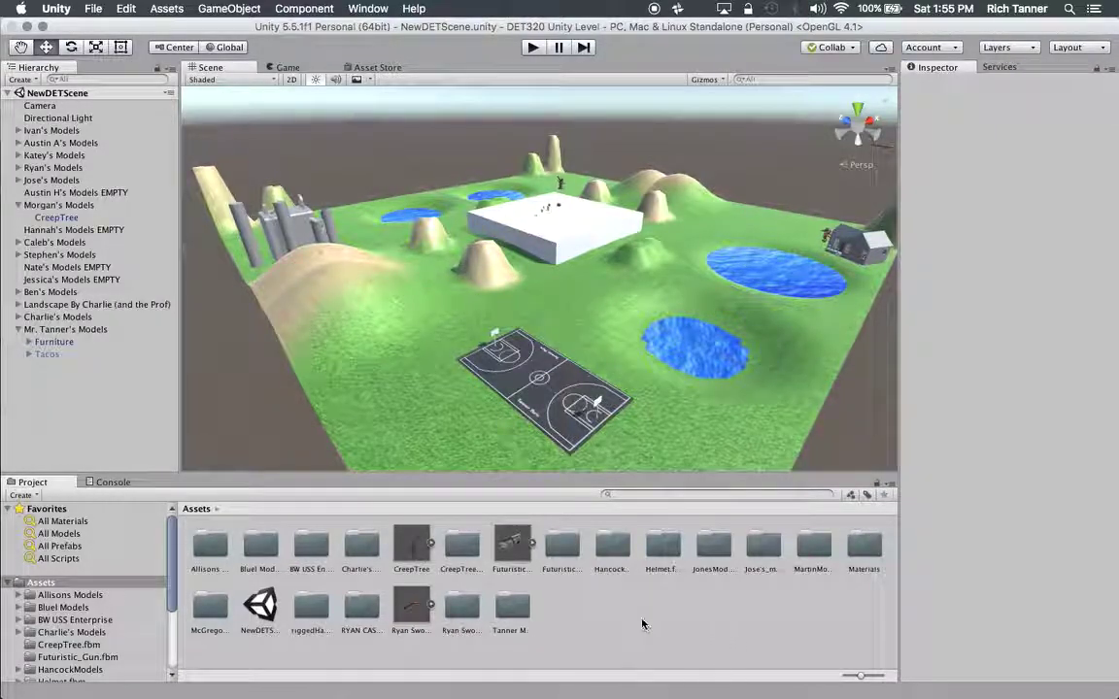
Step: Import DemoGameAssets.unitypackage from the Youtube Demo Project folder as a custom package
right_click(591, 616)
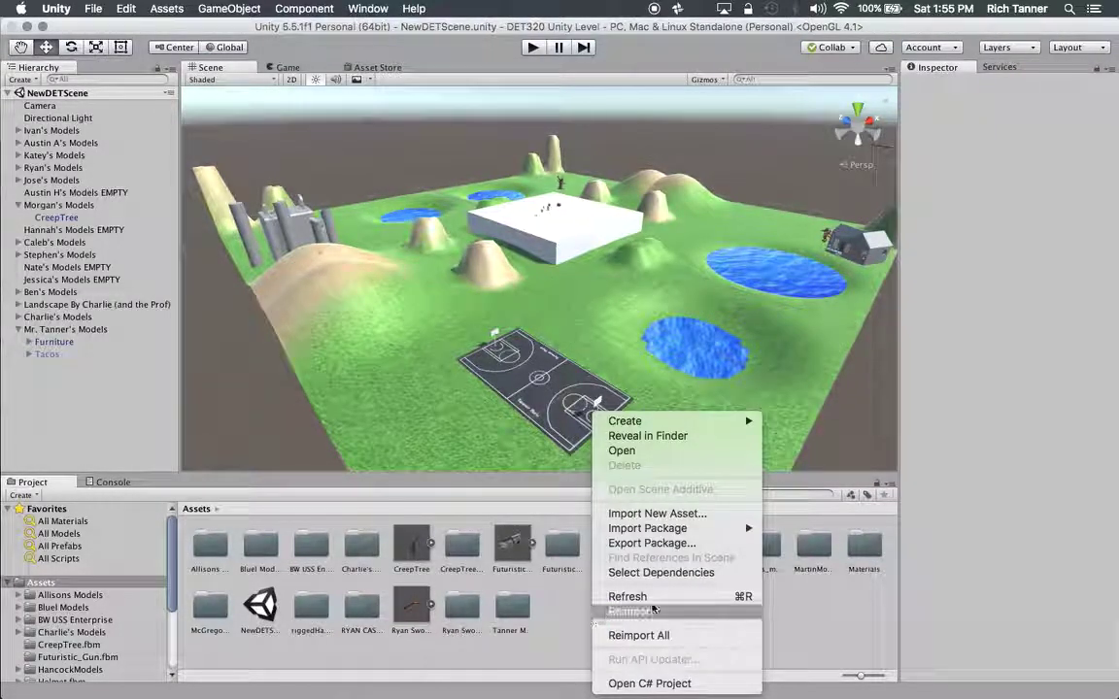
mouse_move(716, 533)
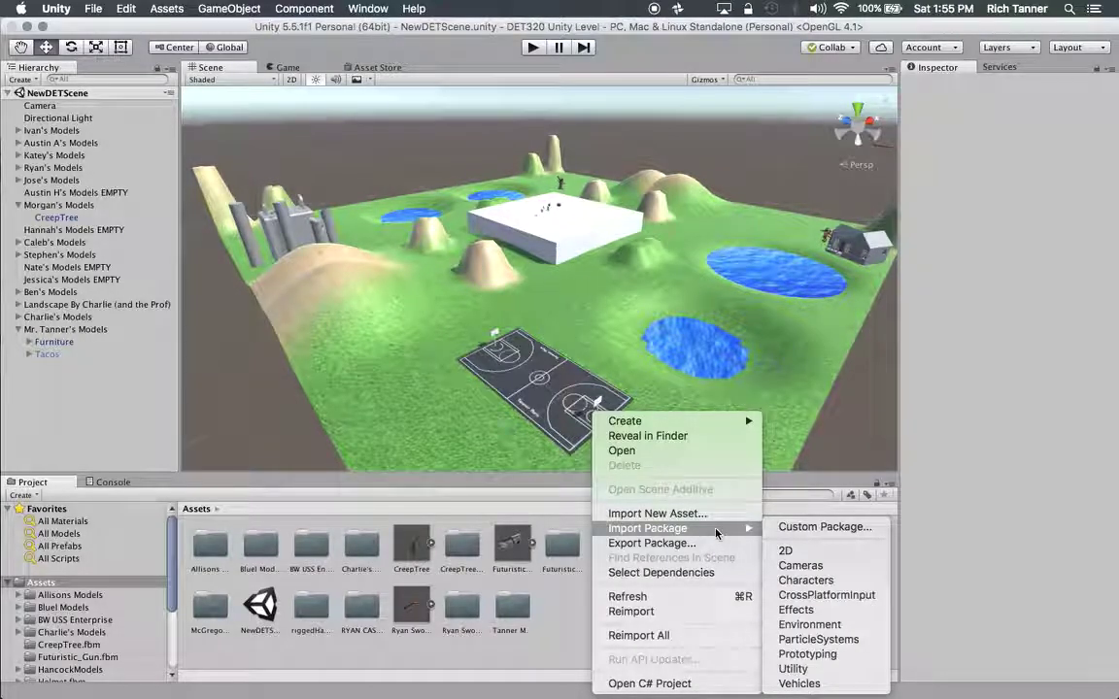
left_click(789, 528)
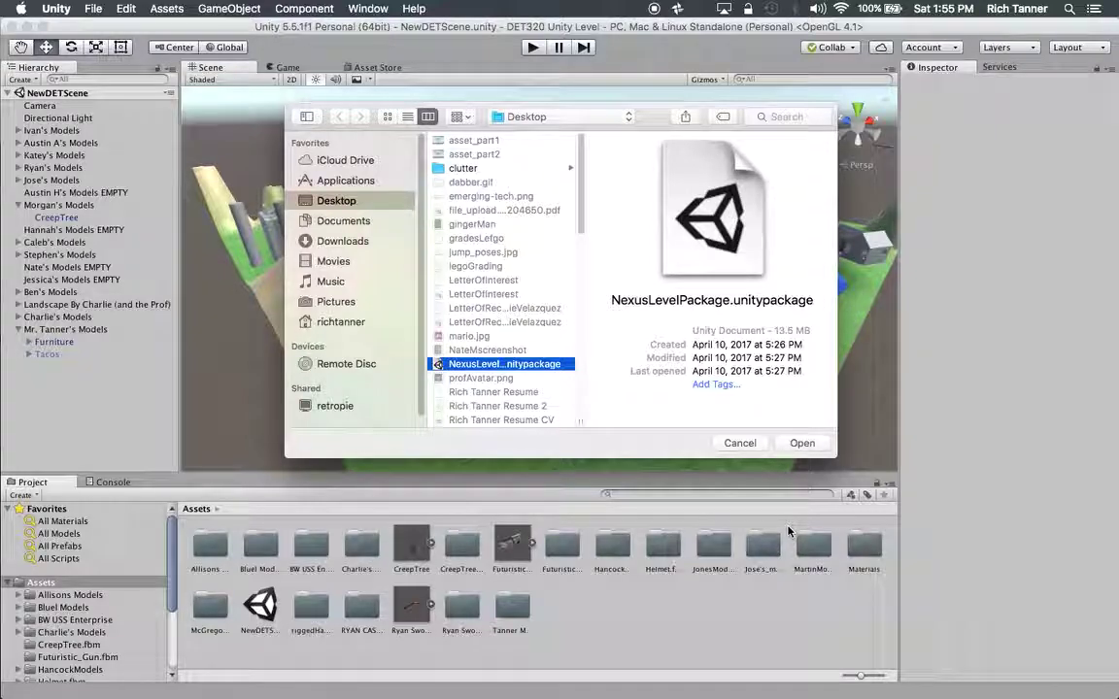
left_click(345, 221)
left_click(452, 168)
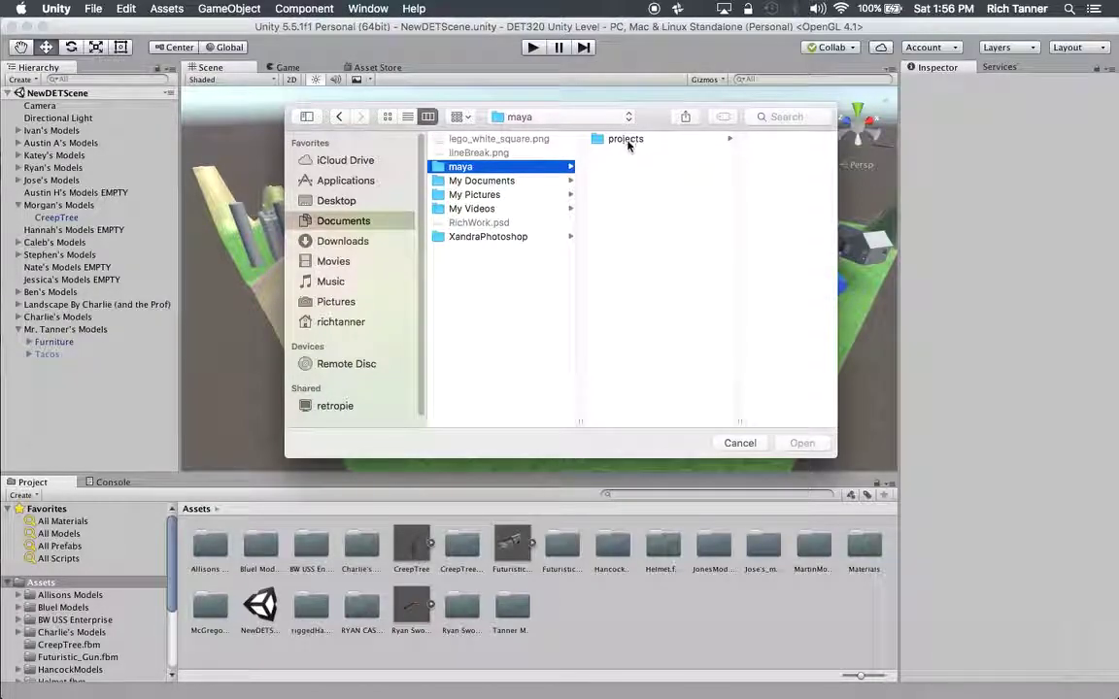
left_click(341, 322)
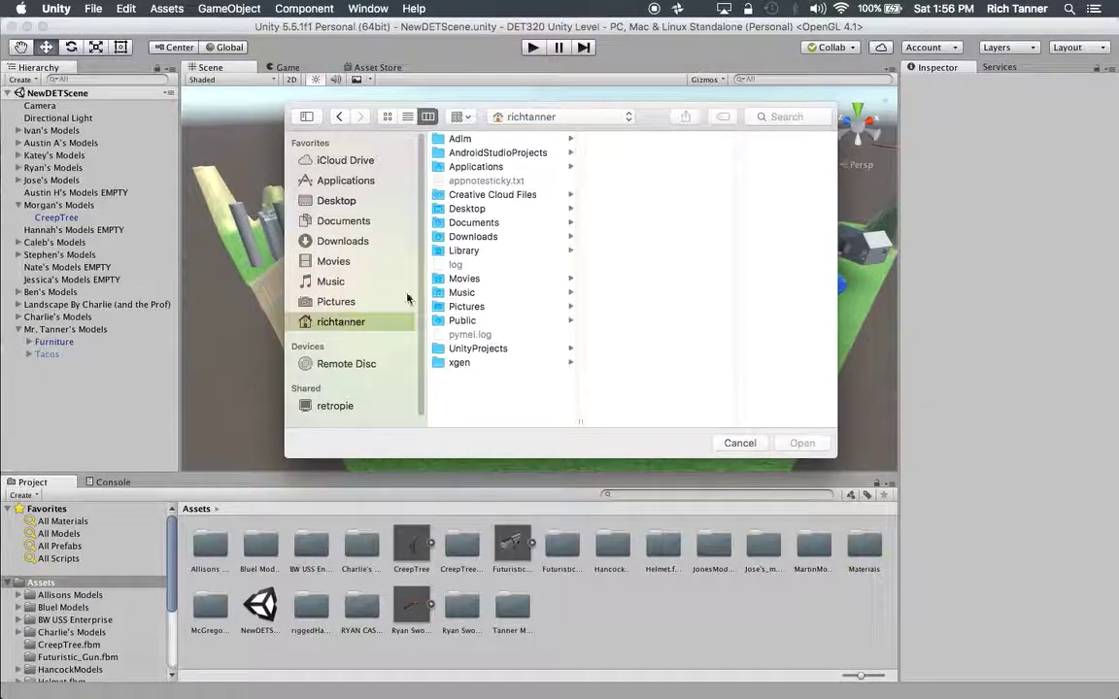
left_click(478, 348)
left_click(630, 184)
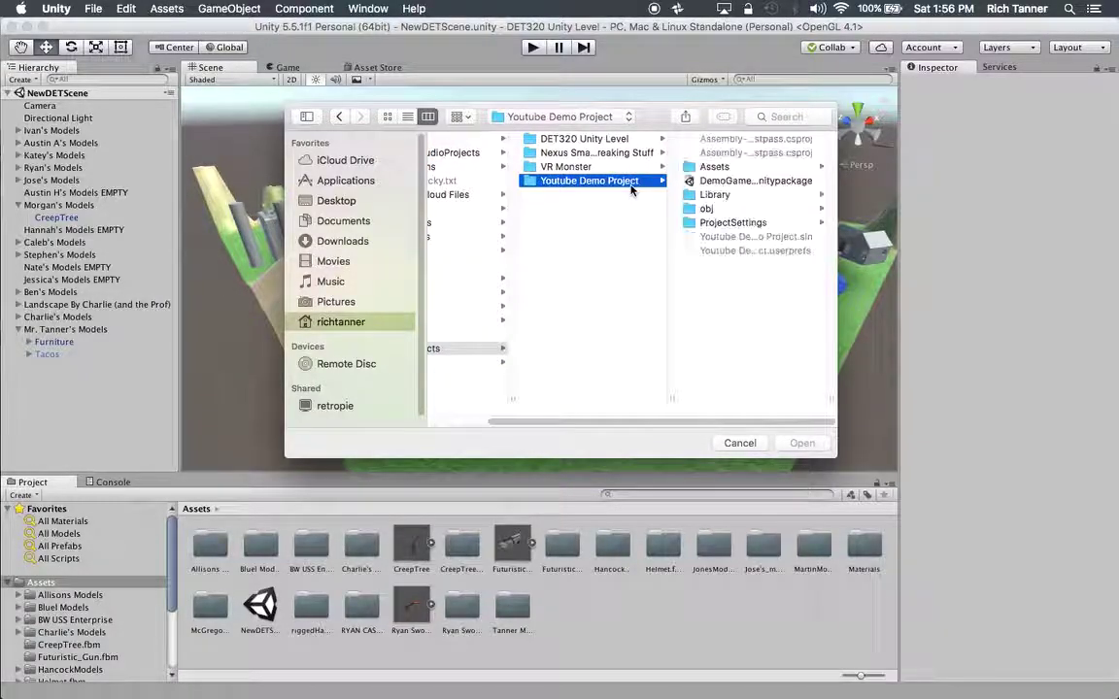
left_click(756, 182)
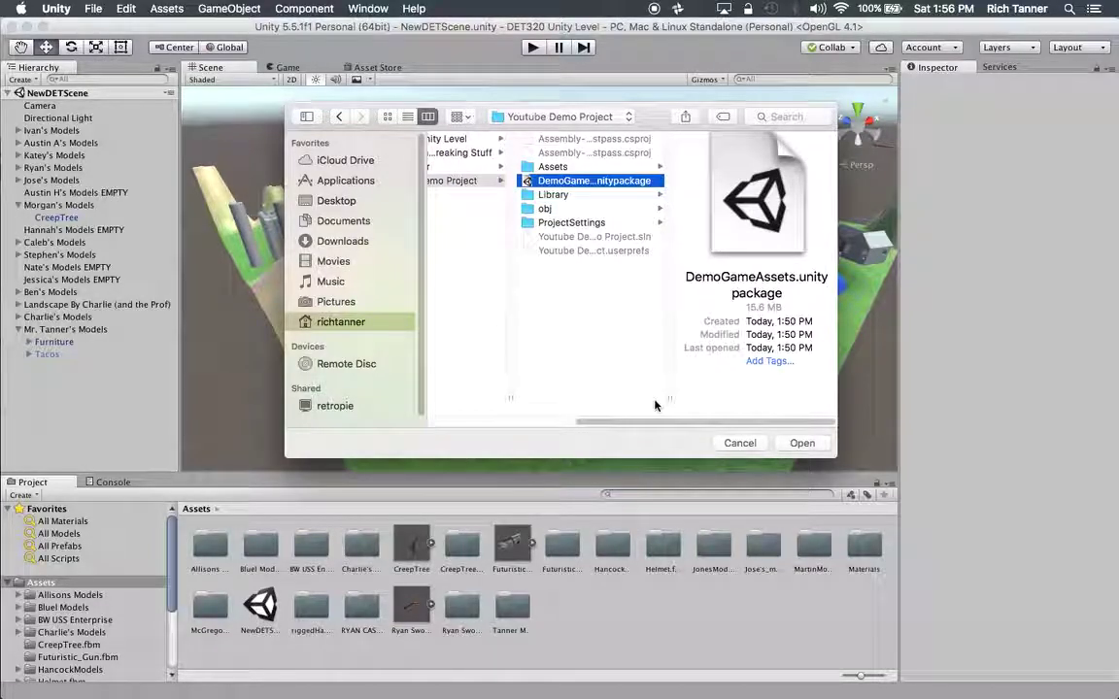
left_click(801, 444)
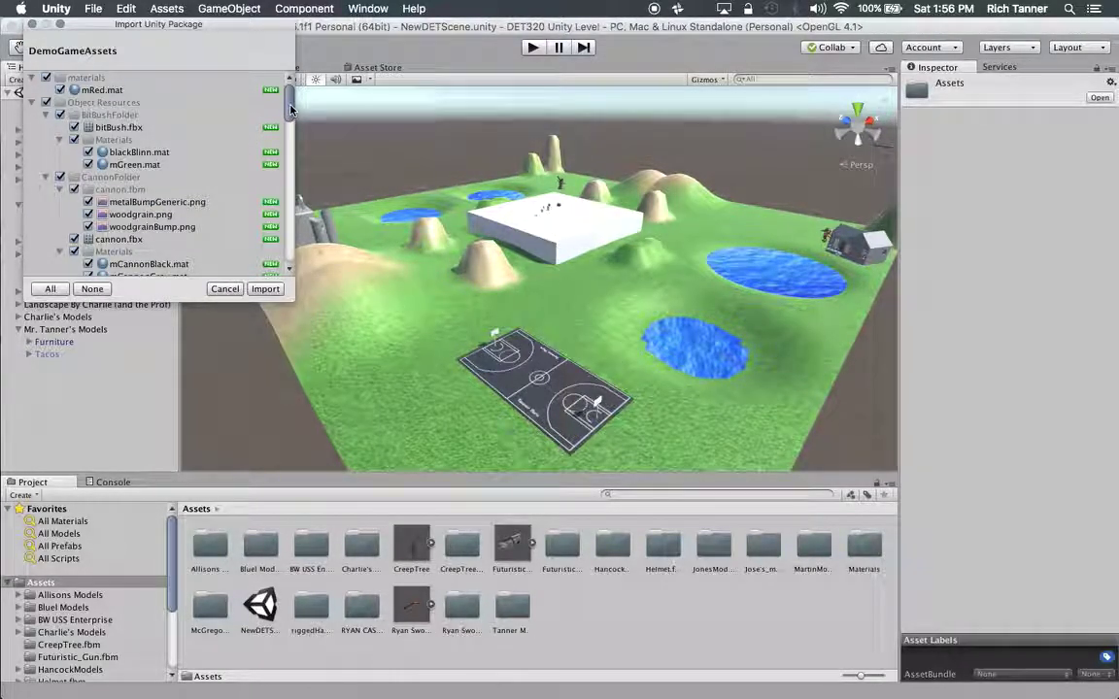
Step: Import every item of the DemoGameAssets package into the project
mouse_move(290, 107)
left_mouse_down()
mouse_move(288, 275)
mouse_move(272, 92)
mouse_move(275, 257)
mouse_move(275, 93)
left_mouse_up()
left_click(264, 288)
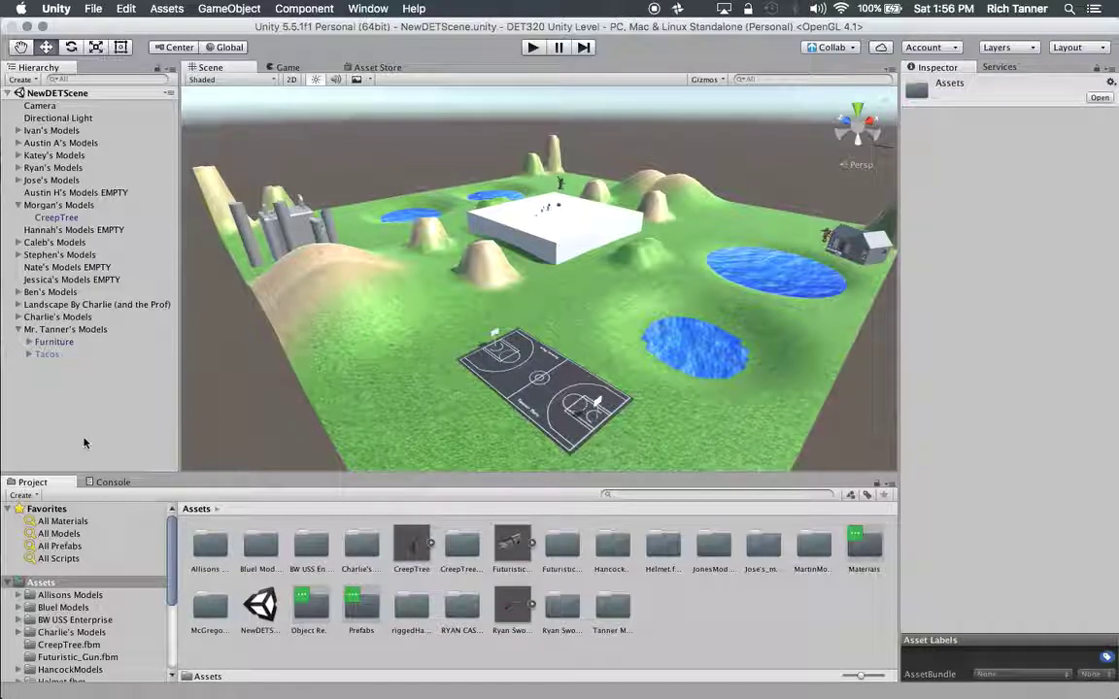
Step: Inspect the mMetalGray material inside the Materials folder
left_click(863, 560)
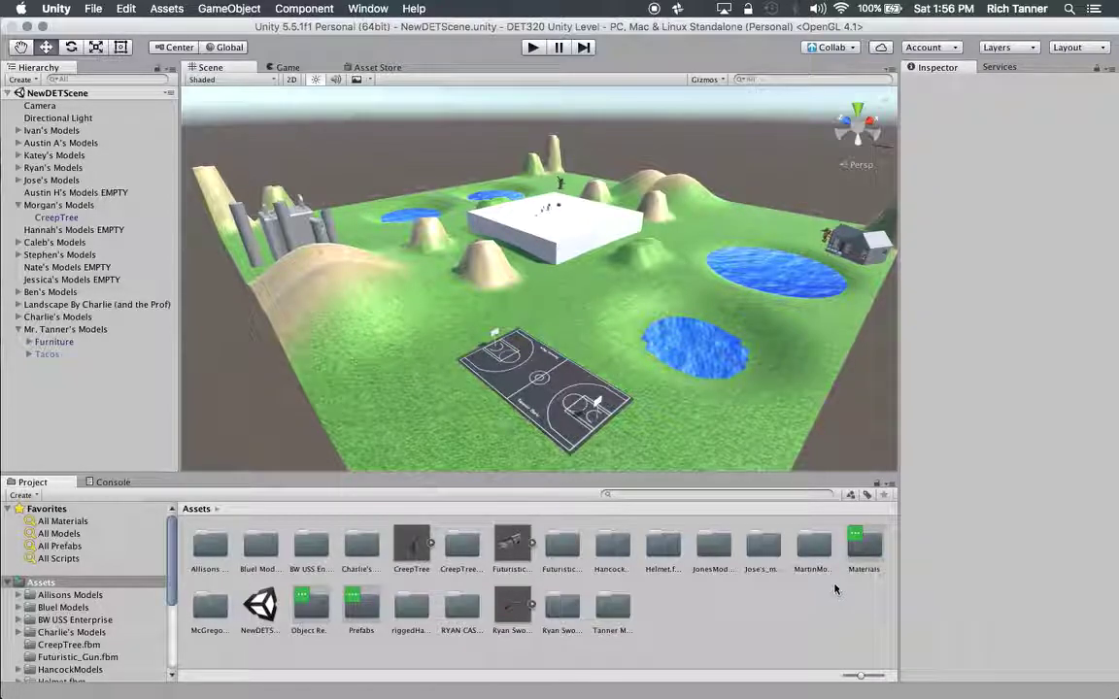
double_click(868, 559)
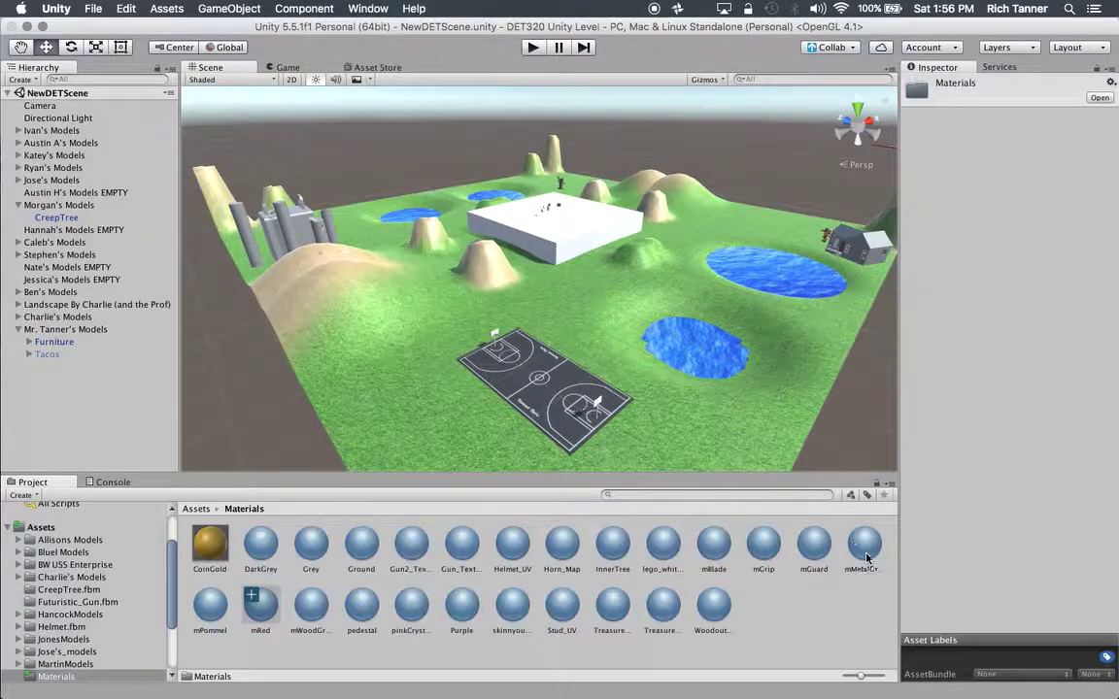
left_click(864, 552)
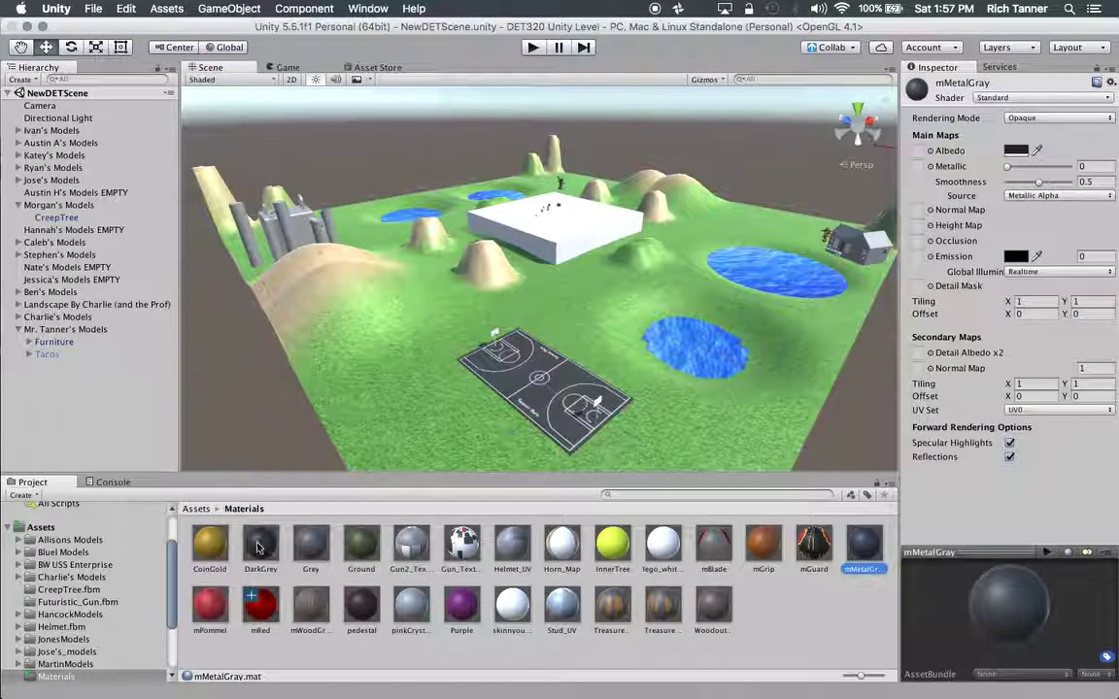
Step: Look through Object Resources' FlatTreasureChestFolder, then open the Prefabs folder from Assets
left_click(196, 508)
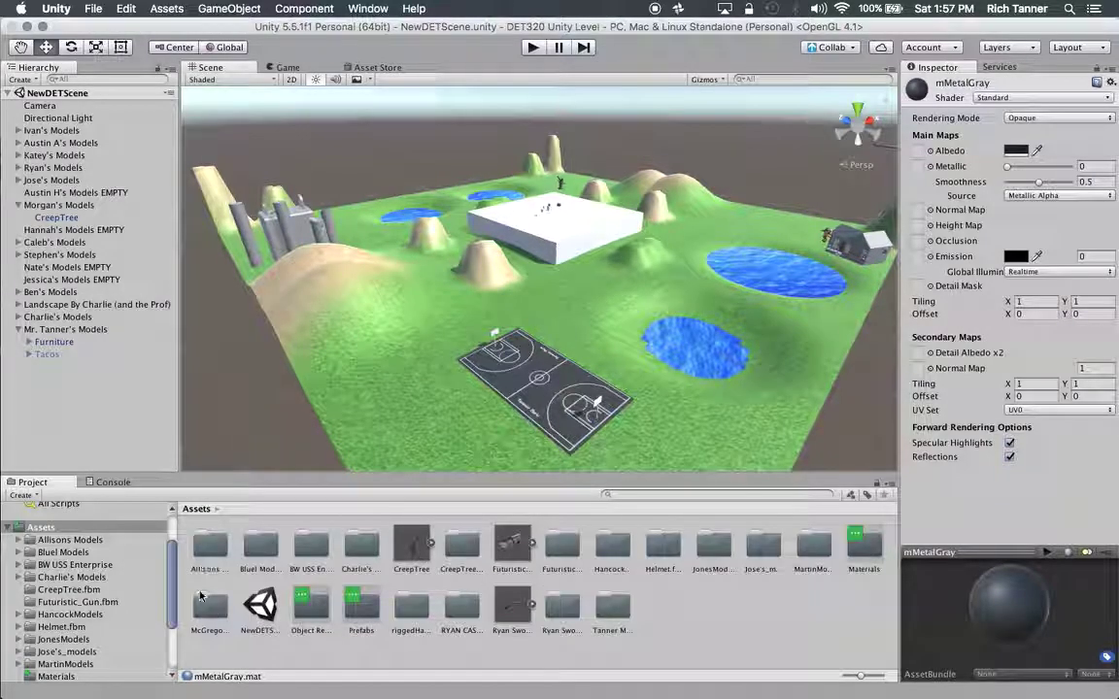
left_click(310, 612)
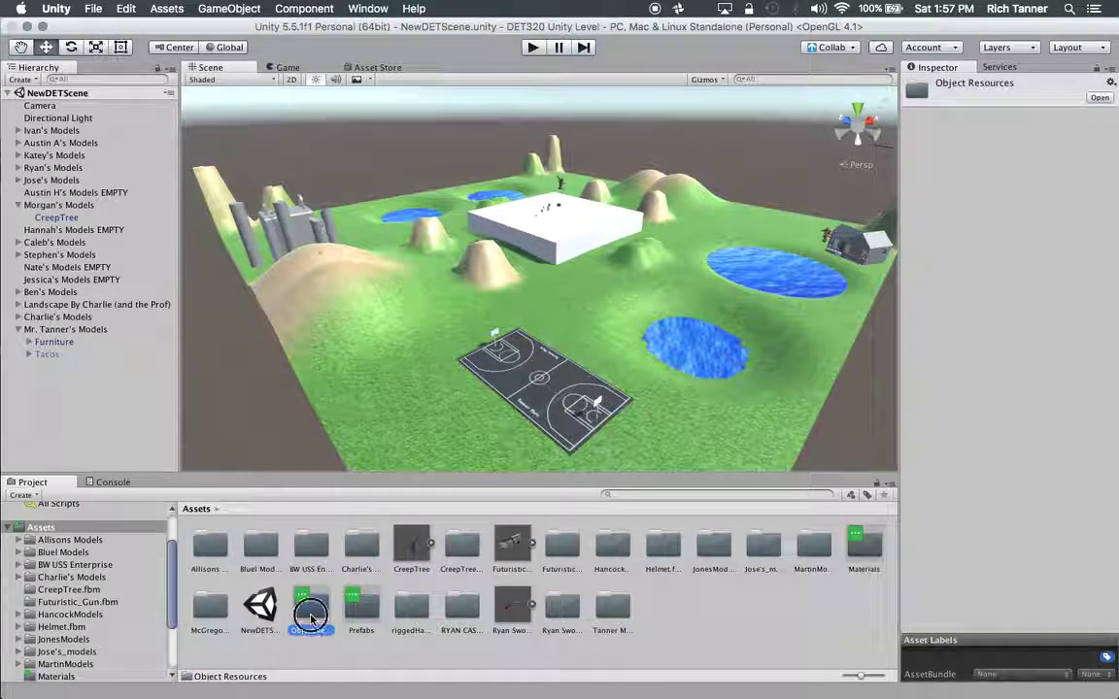
double_click(311, 614)
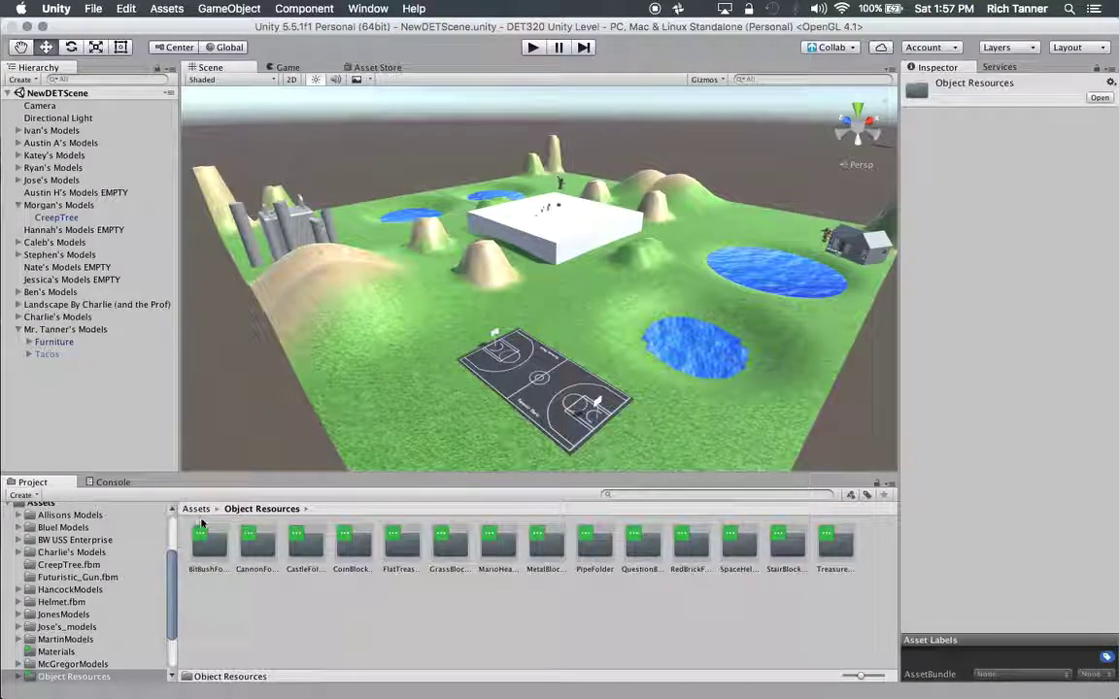
double_click(400, 543)
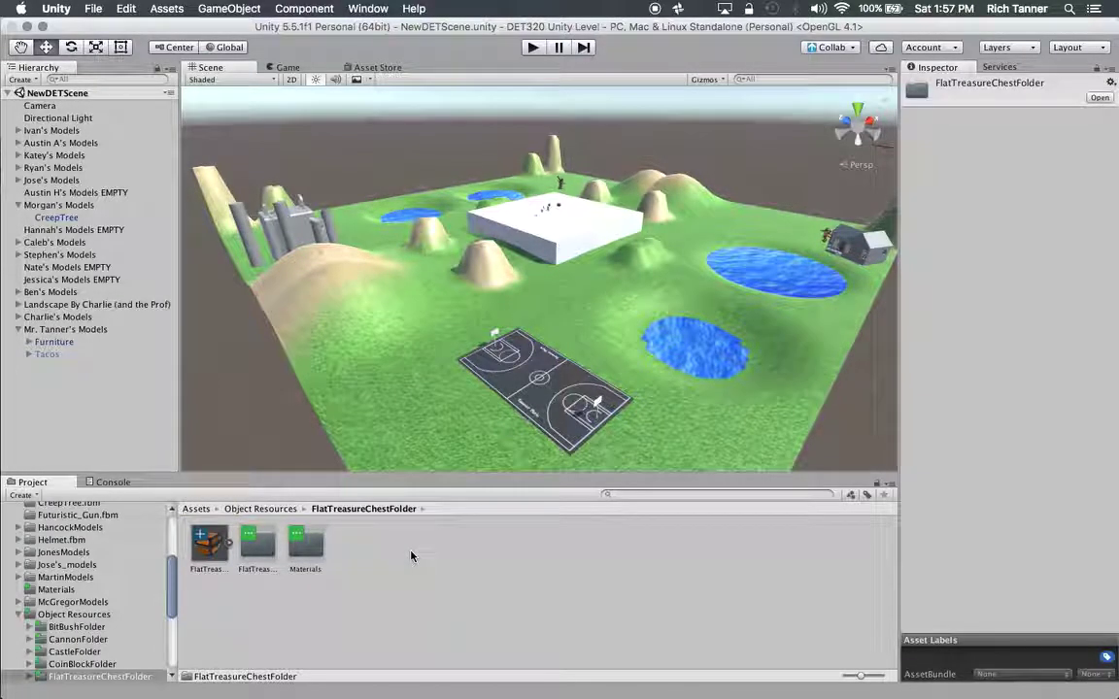
left_click(196, 508)
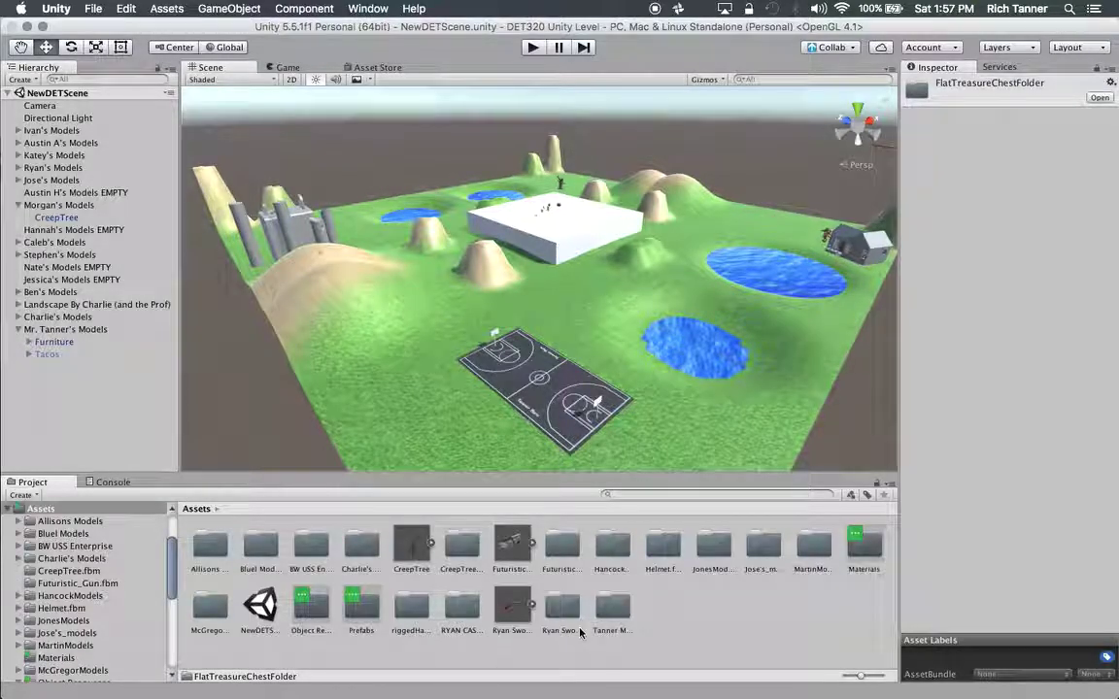
double_click(361, 608)
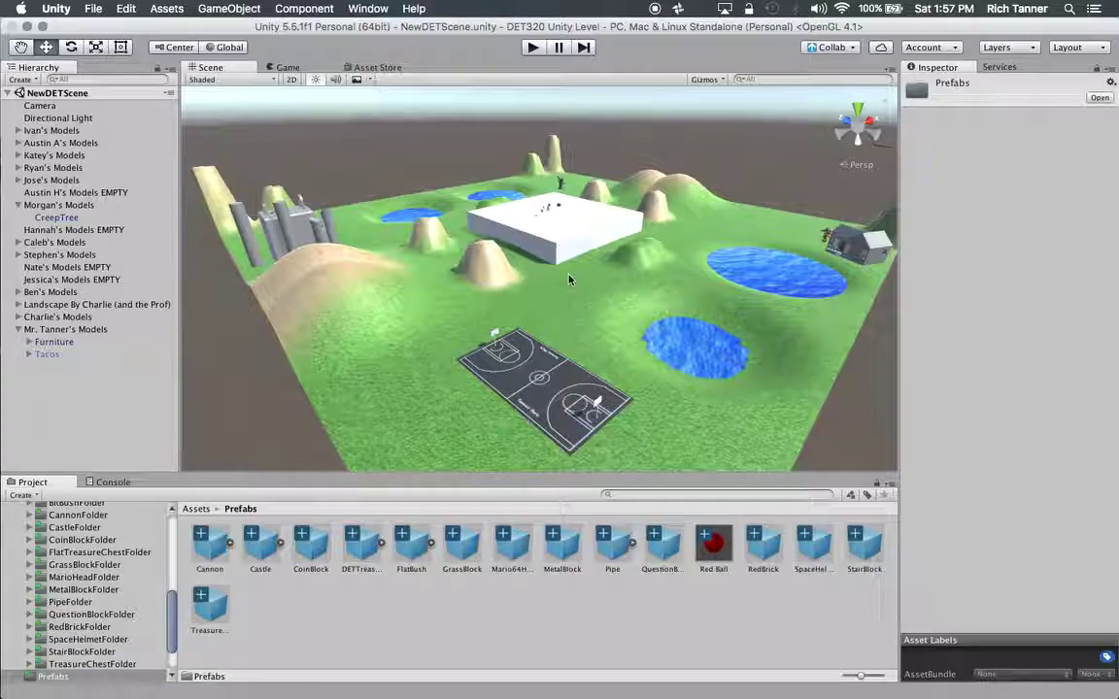
Step: Place the Castle, Cannon and RedBrick prefabs on the white slab
left_click_drag(556, 357, 497, 316, "alt")
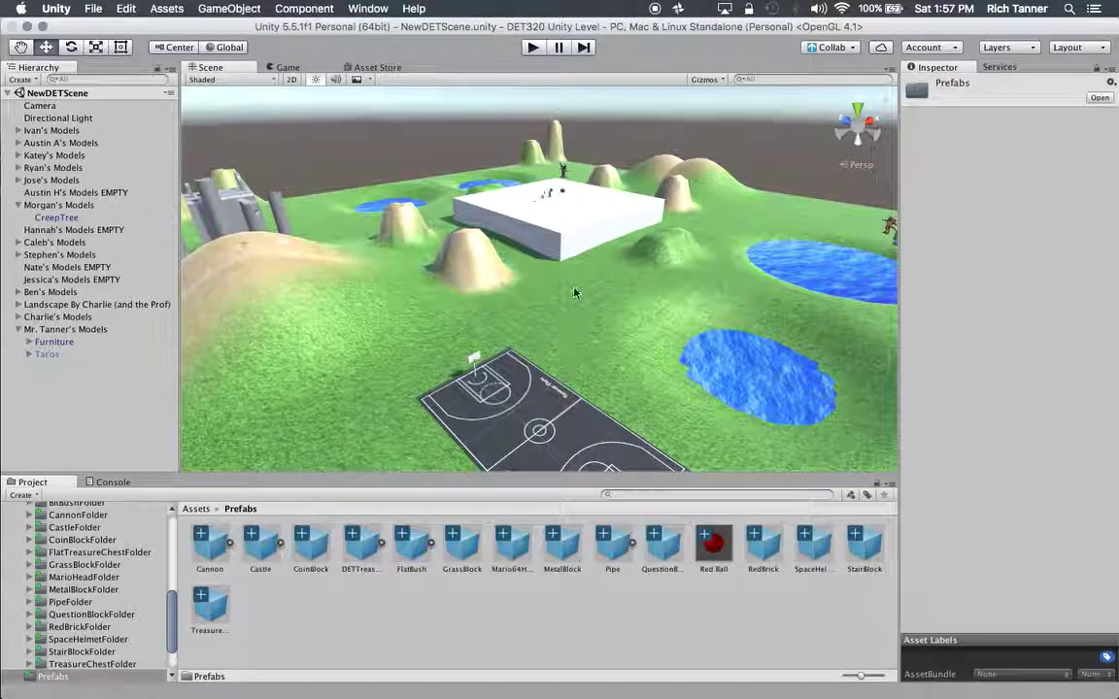
left_click_drag(260, 544, 512, 197)
key("f")
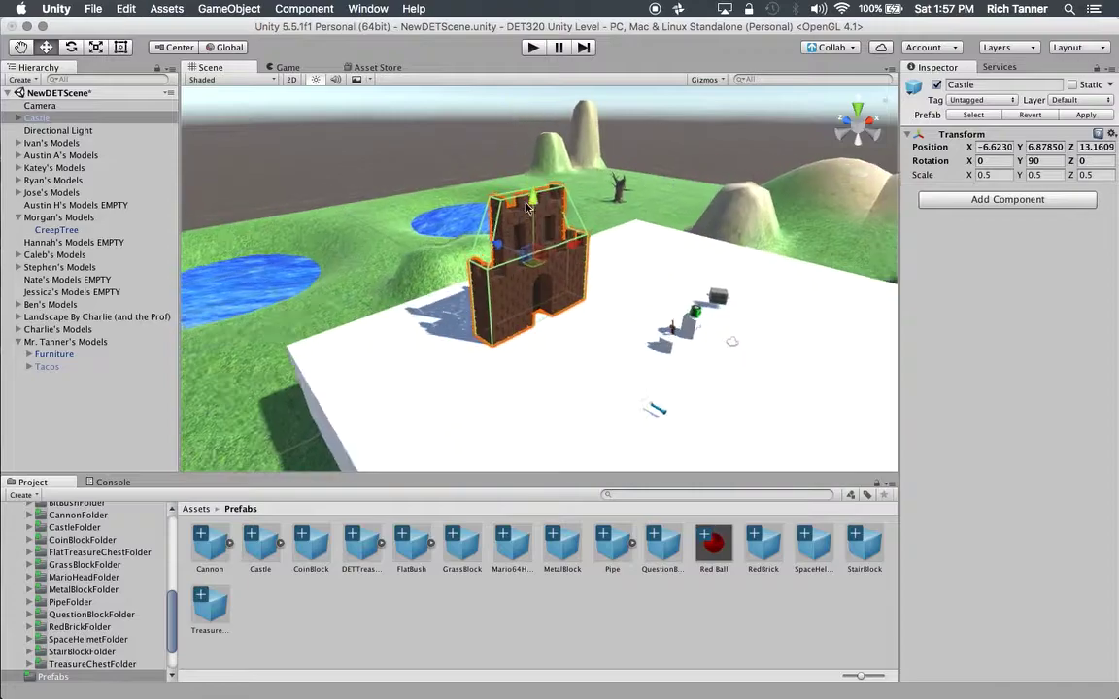
left_click_drag(649, 258, 647, 457, "alt")
left_click_drag(209, 546, 539, 385)
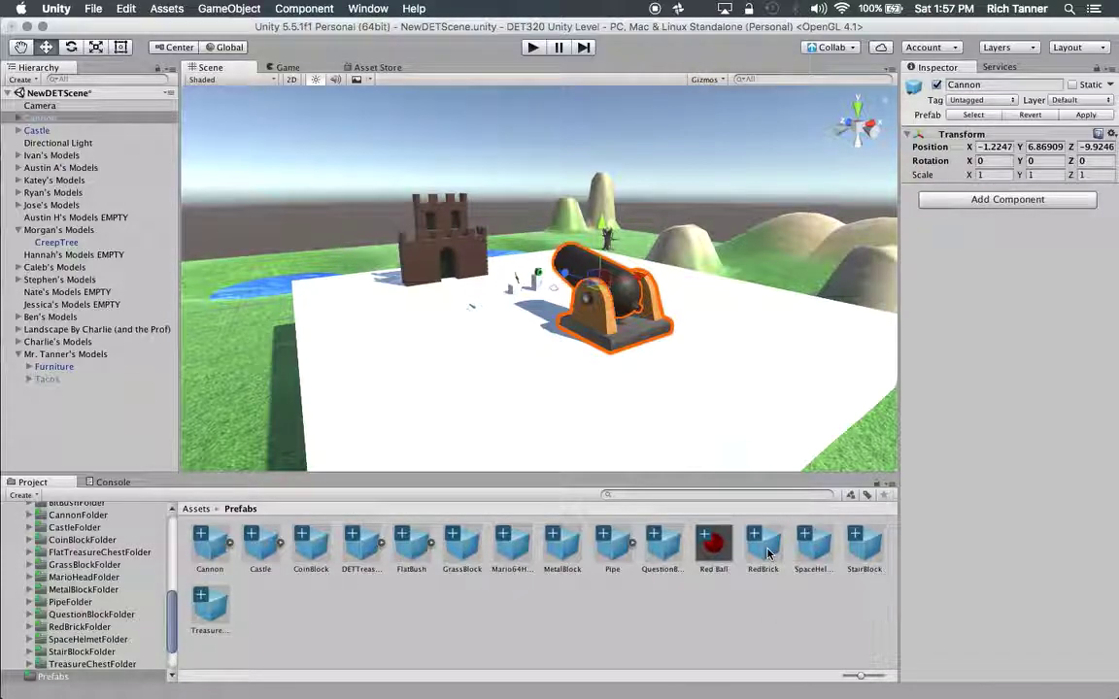
left_click_drag(767, 553, 409, 336)
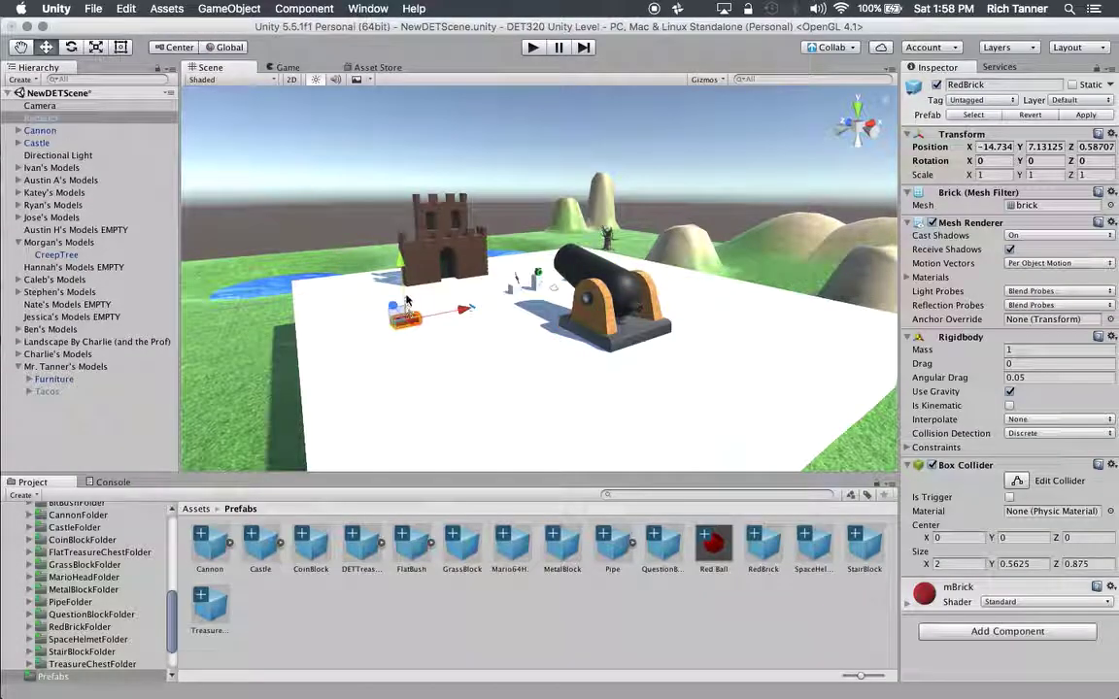
Step: Add the SpaceHelmet, CoinBlock and DETTreasure chest prefabs onto the slab
left_click(818, 550)
left_click_drag(818, 550, 495, 377)
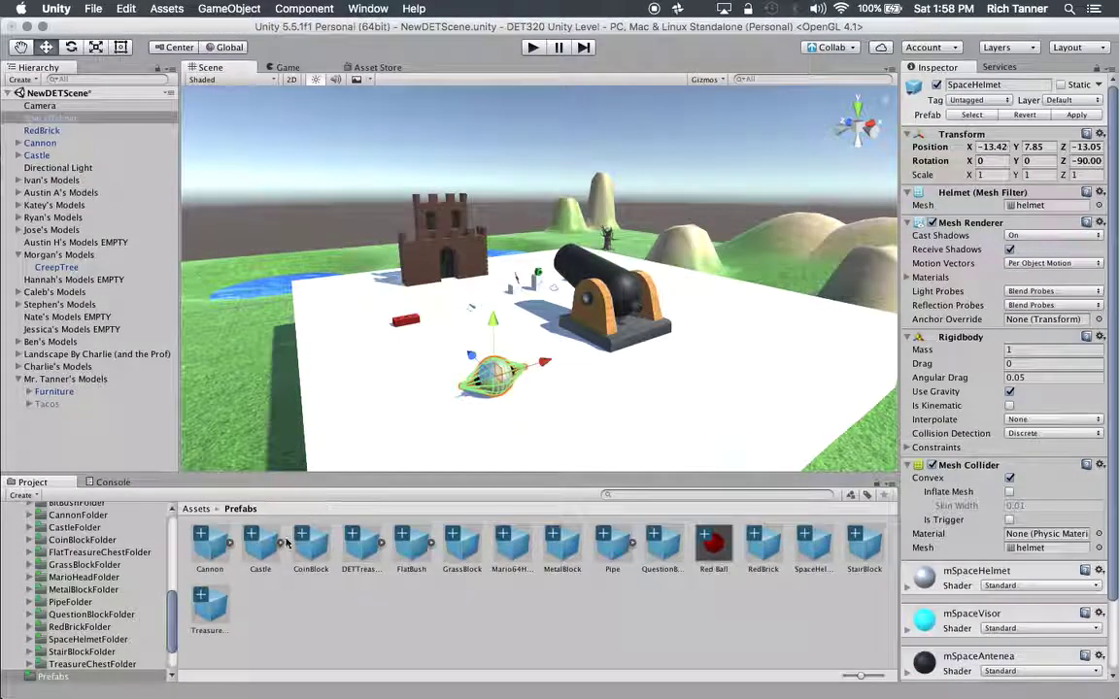
left_click_drag(307, 546, 347, 298)
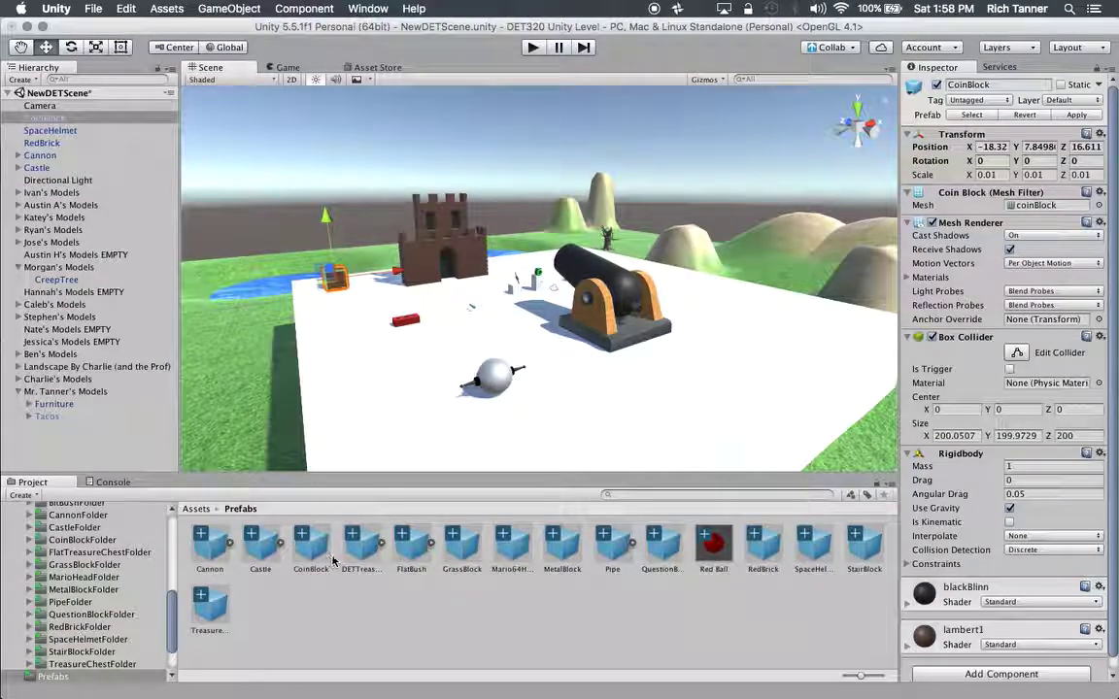
left_click_drag(359, 556, 435, 294)
left_click_drag(450, 366, 450, 366)
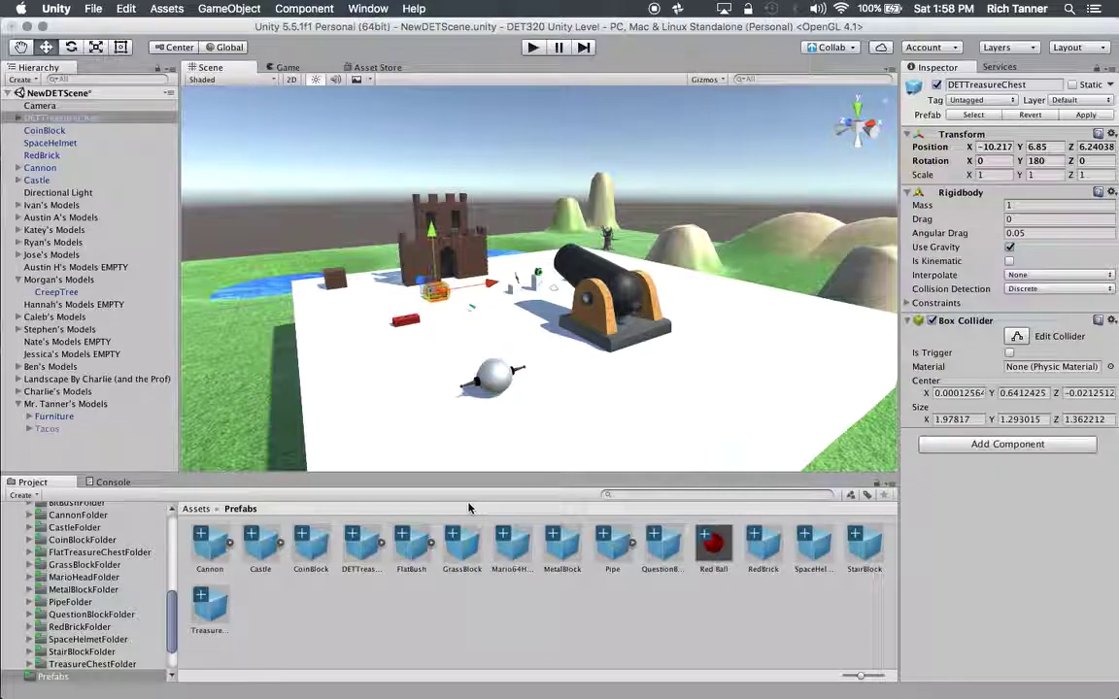
Step: Add FlatBush, Mario64Head, Pipe, QuestionBlock and a second treasure chest to the slab
left_click_drag(414, 555, 335, 289)
left_click_drag(503, 544, 483, 330)
left_click_drag(614, 546, 535, 243)
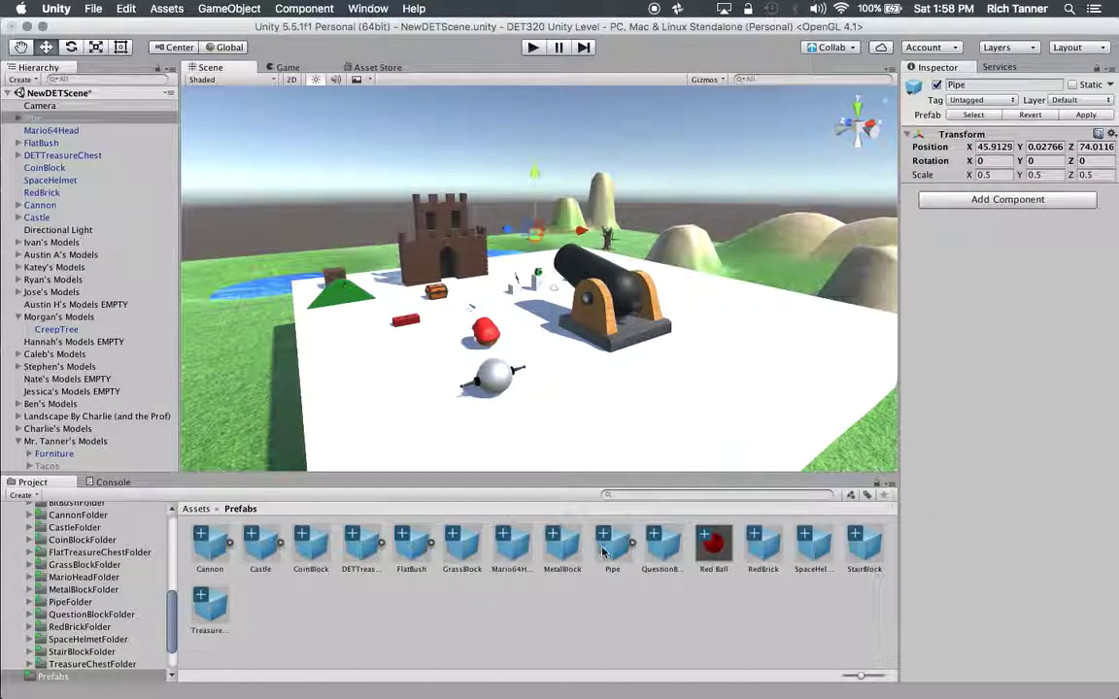
left_click_drag(577, 496, 520, 262)
left_click_drag(663, 547, 672, 275)
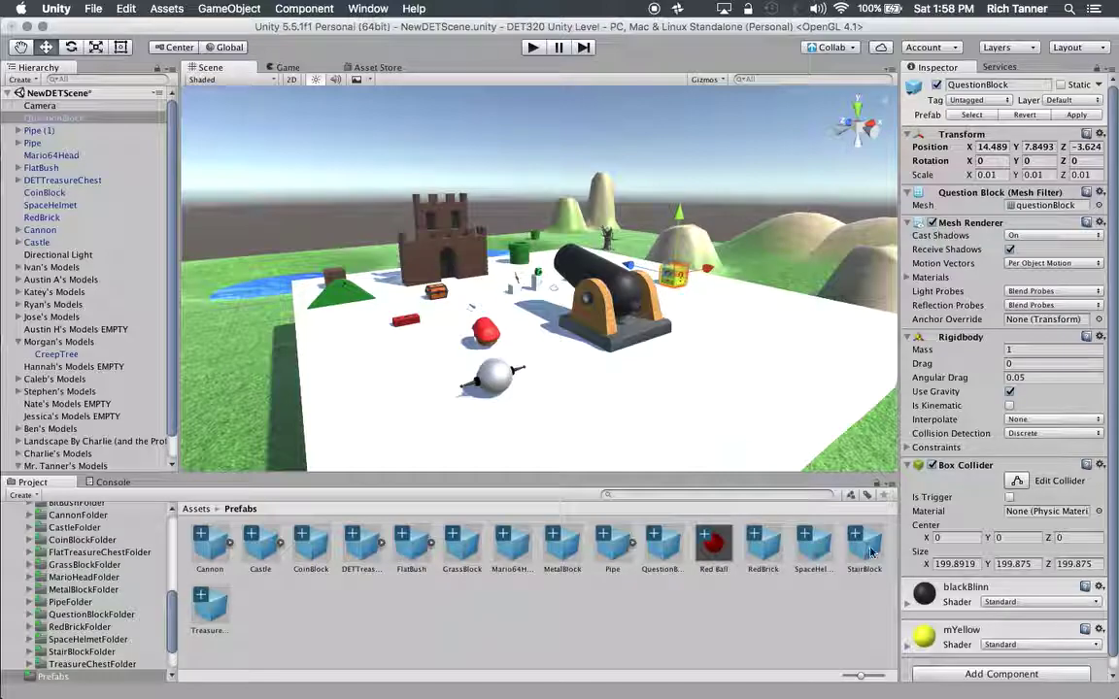
left_click_drag(209, 604, 412, 301)
Step: Select and frame DETTreasureChest to check it sits beside the other chest, then deselect
left_click(438, 321)
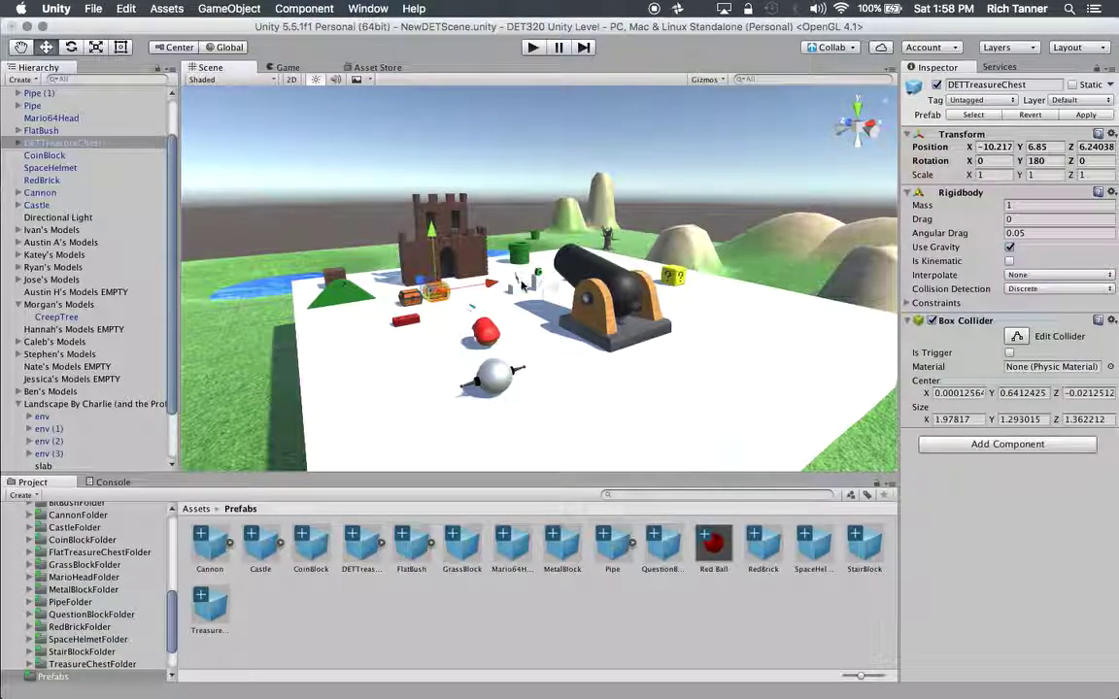
key("f")
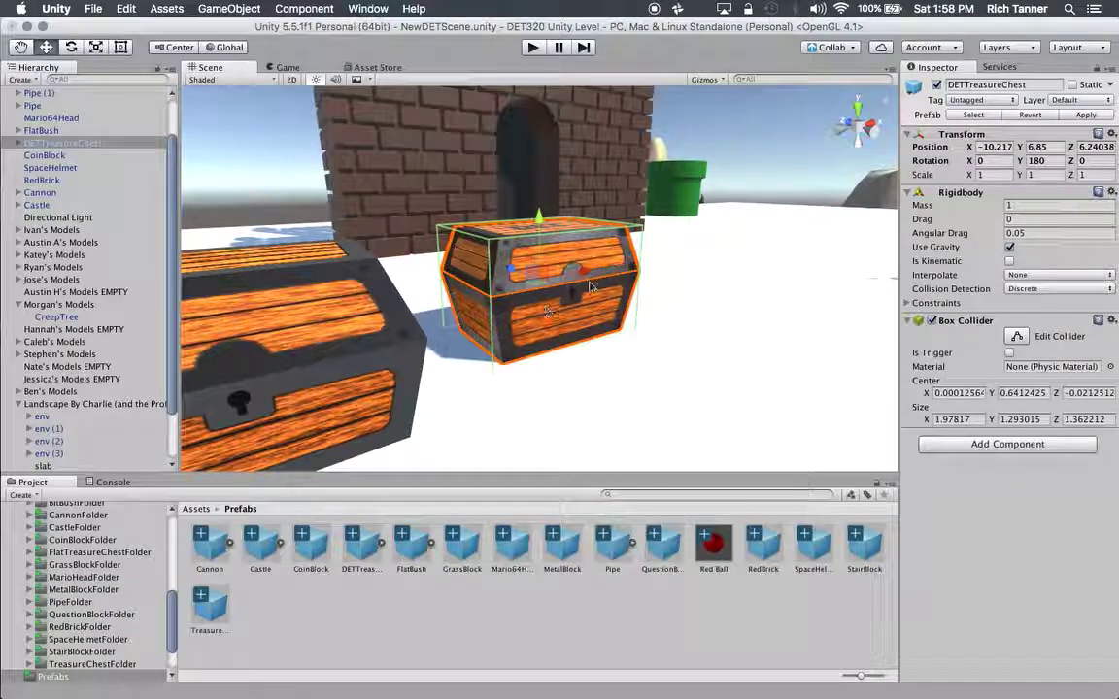
left_click_drag(594, 345, 612, 318, "alt")
scroll(583, 288, "down", 8)
left_click(358, 165)
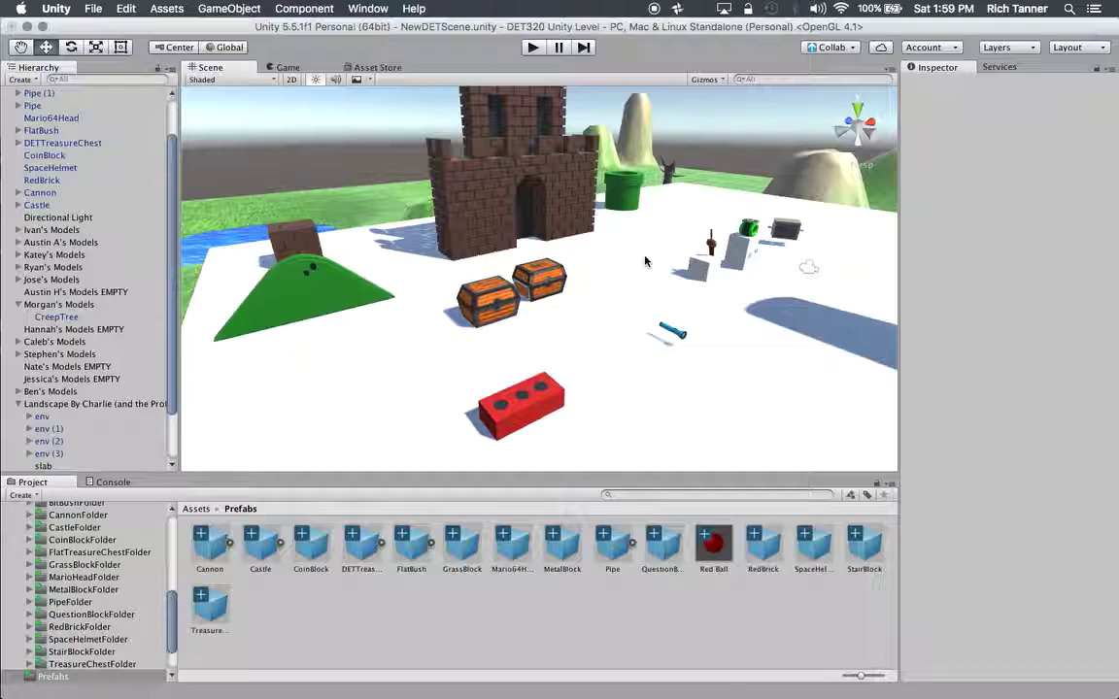
scroll(582, 282, "down", 3)
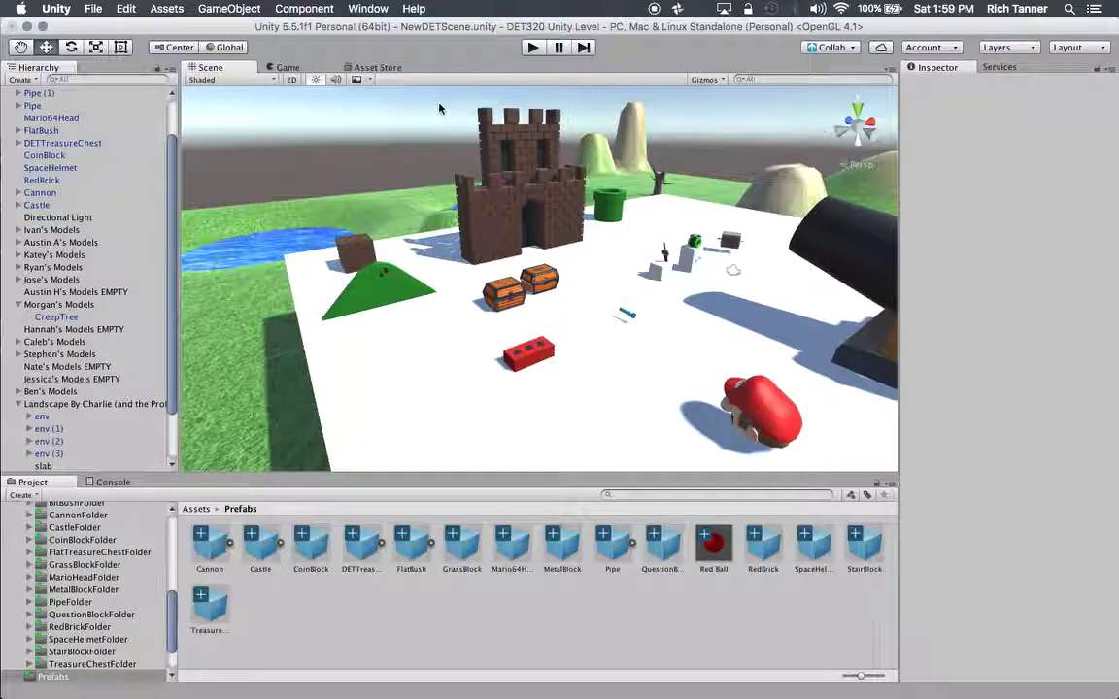
Step: Open the Asset Store and enter 'treasure chest' in its search field
left_click(389, 69)
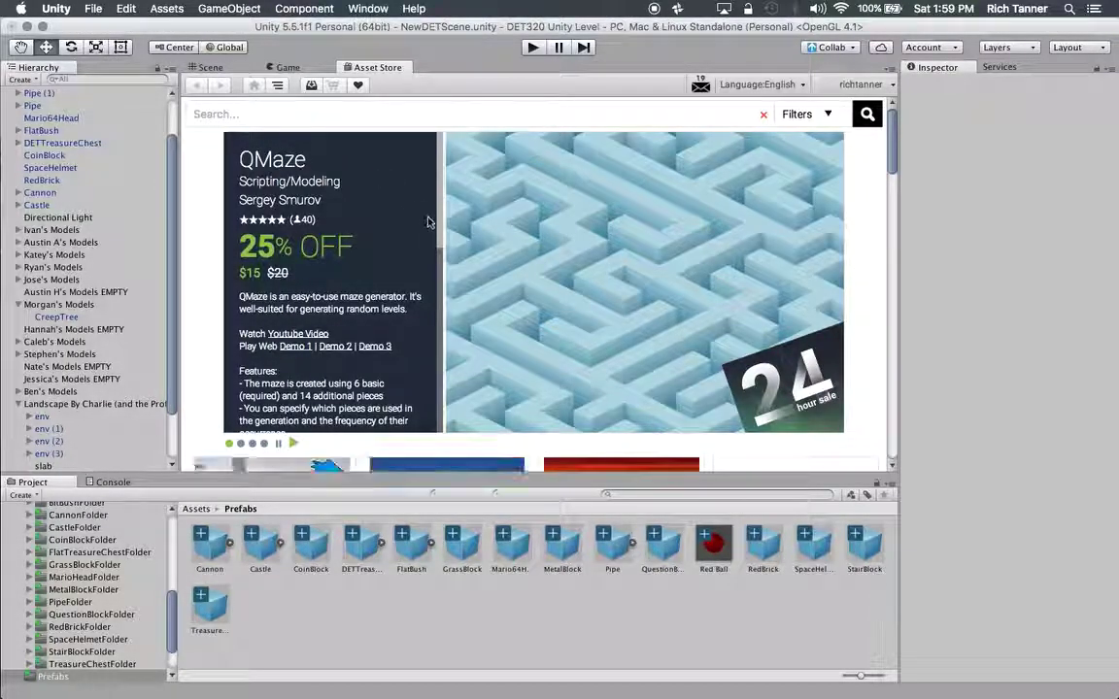
left_click_drag(894, 131, 892, 100)
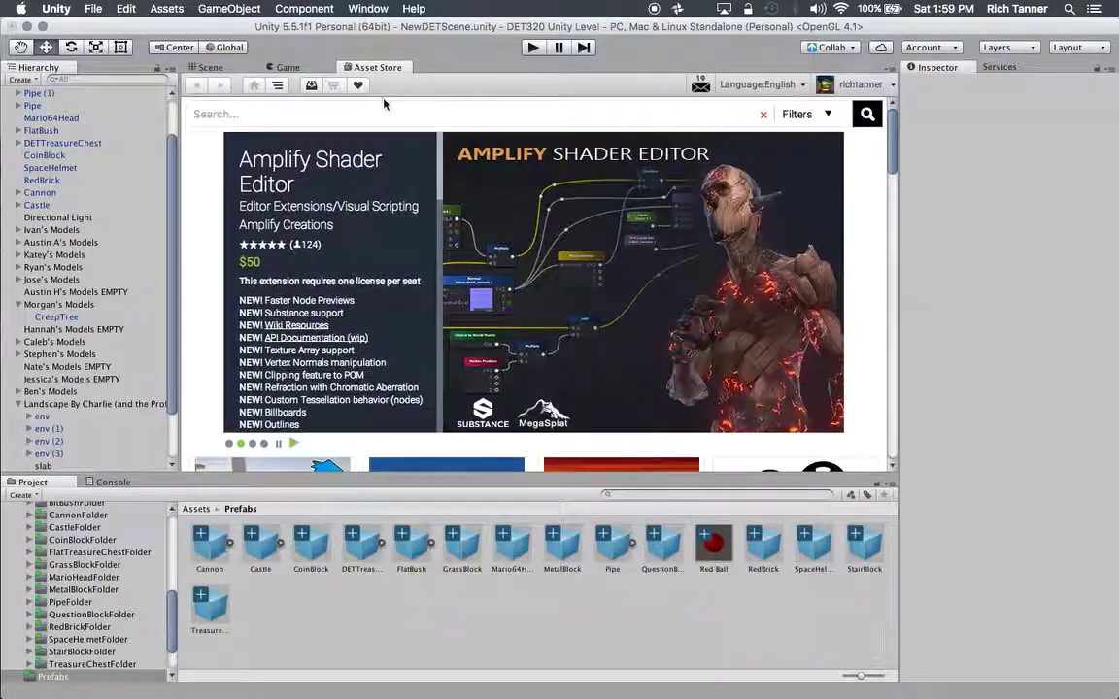
left_click(378, 114)
type("treasu")
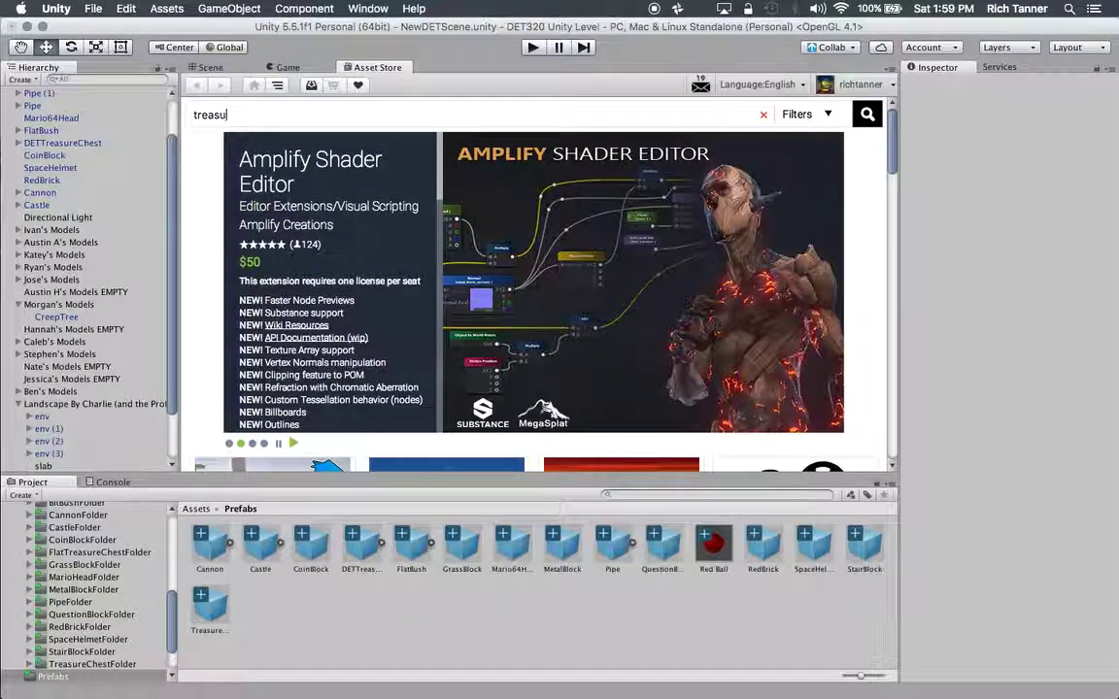
type("re chest")
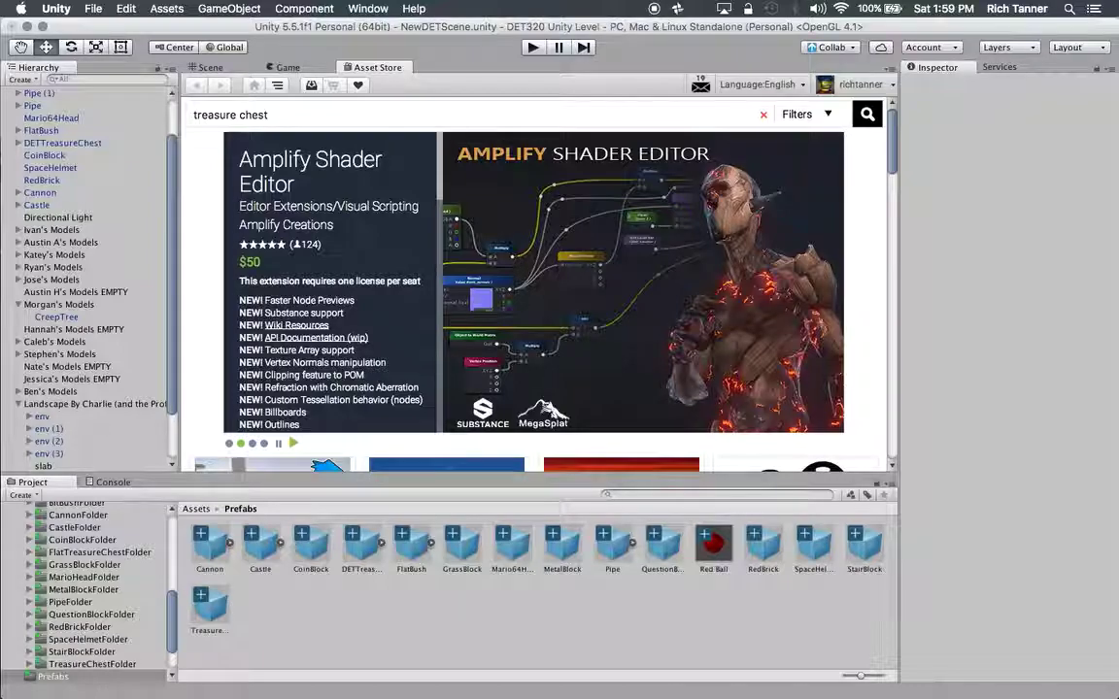
Step: Run the 'treasure chest' search and scroll through the 161 results and back up
key("Return")
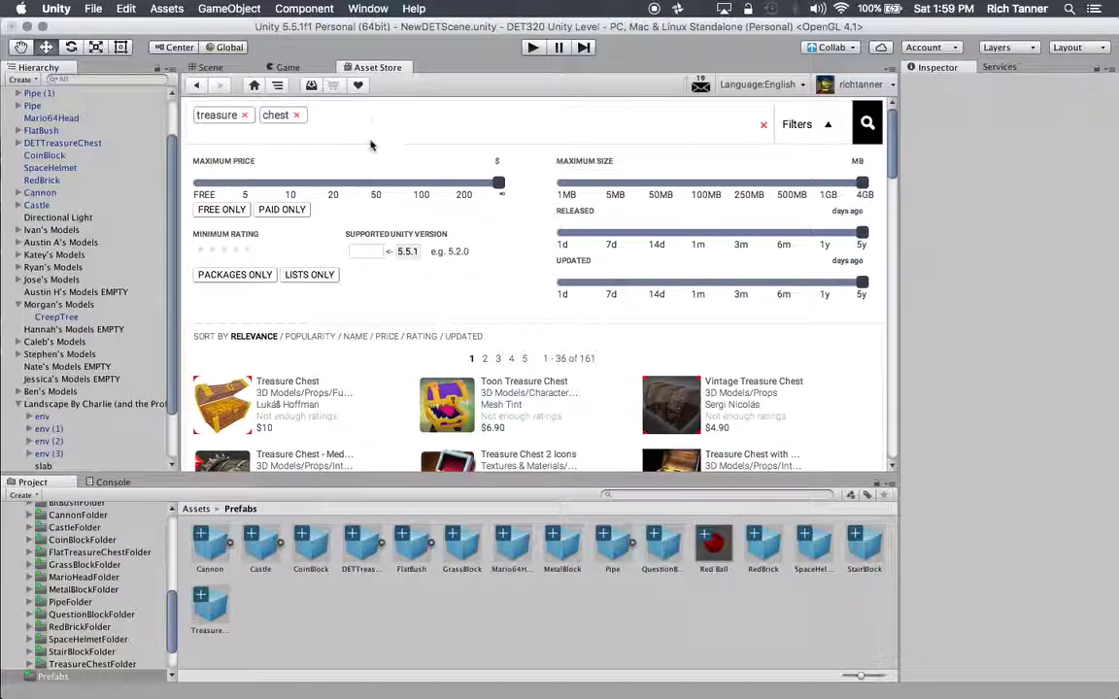
scroll(363, 316, "down", 5)
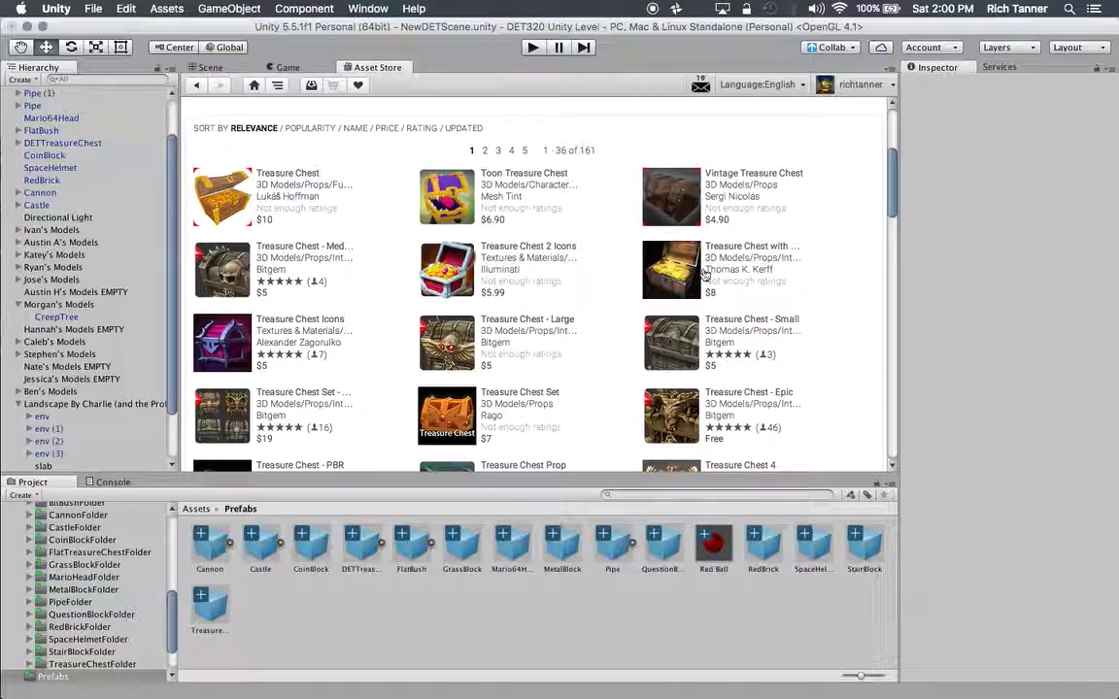
scroll(593, 355, "down", 5)
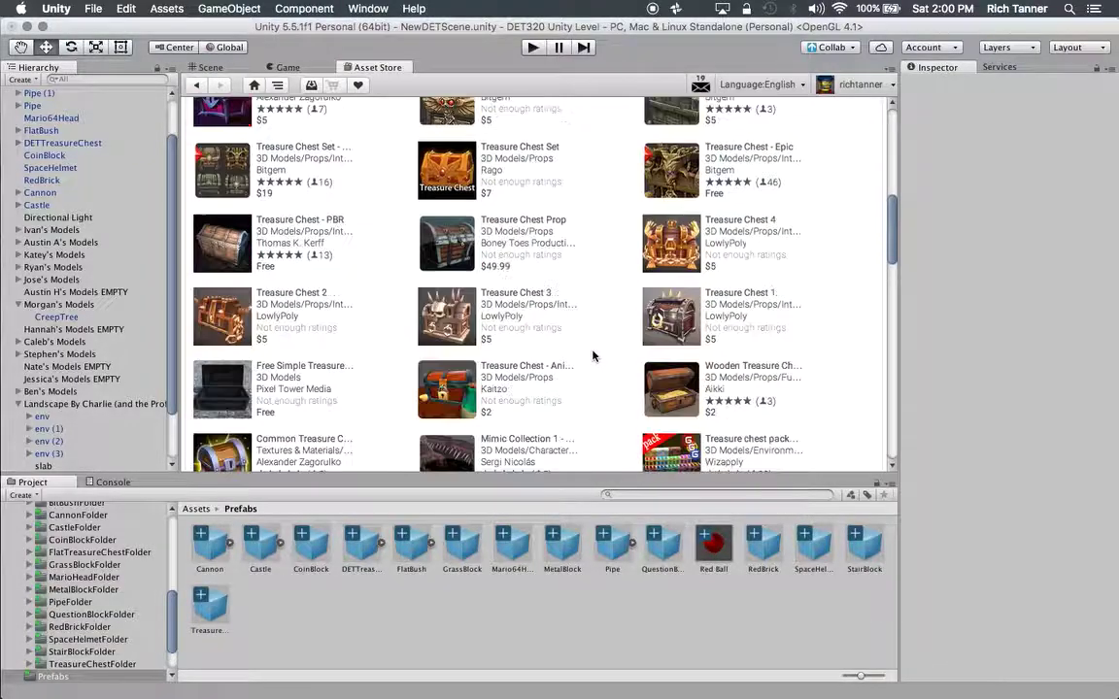
scroll(593, 356, "down", 2)
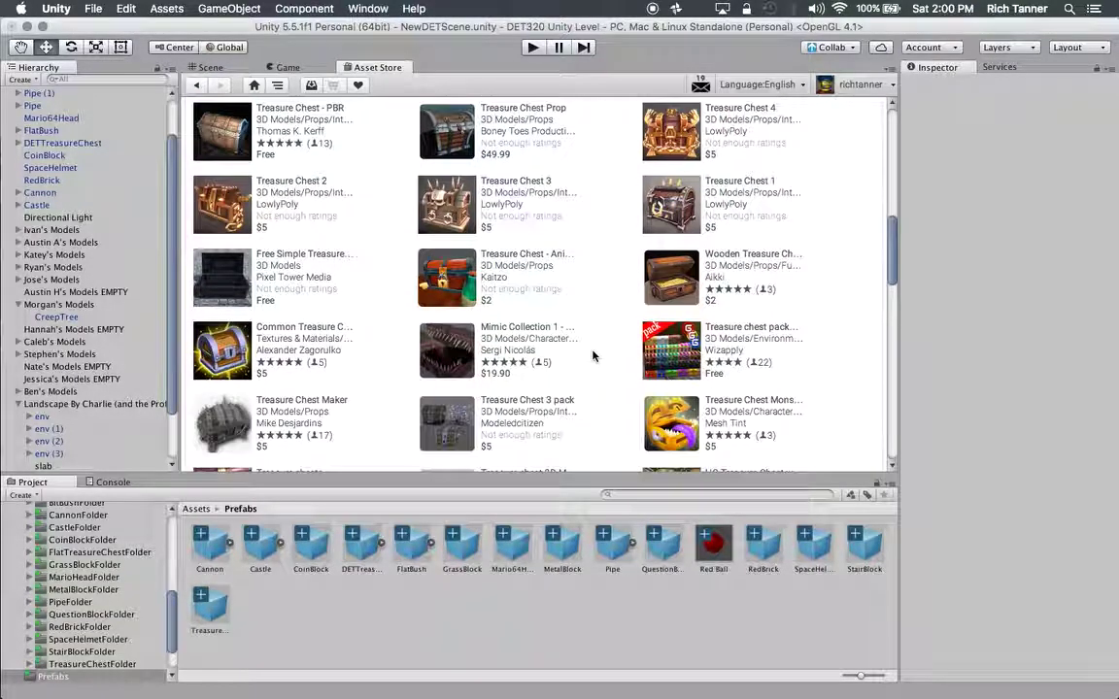
scroll(593, 356, "down", 5)
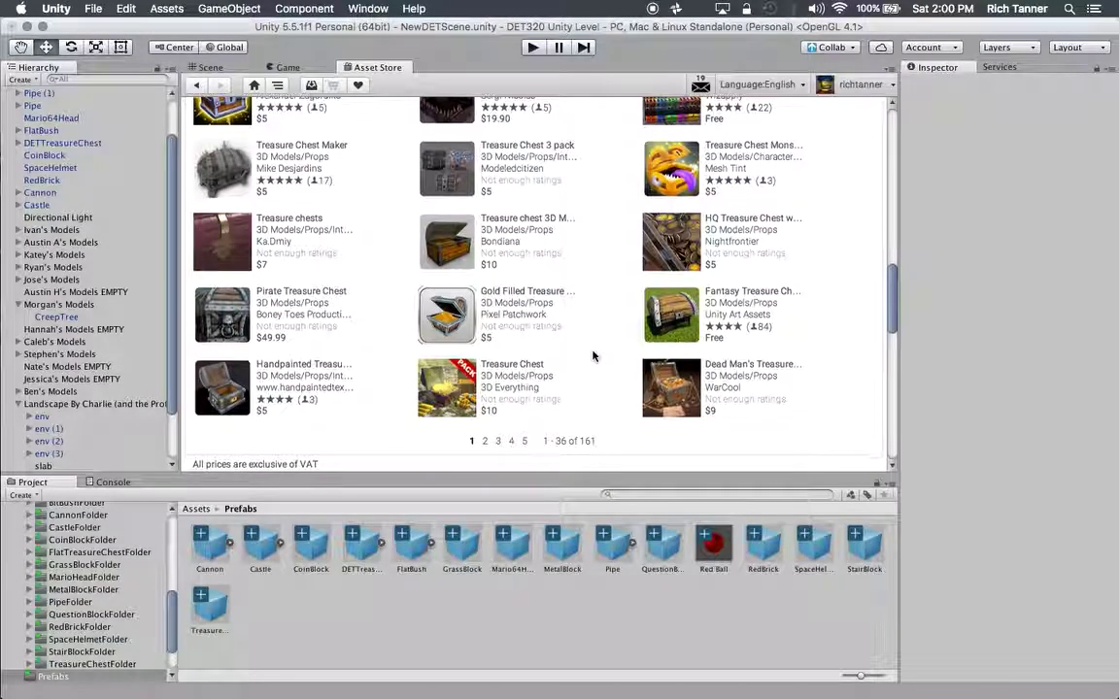
scroll(593, 355, "up", 1)
scroll(593, 355, "up", 8)
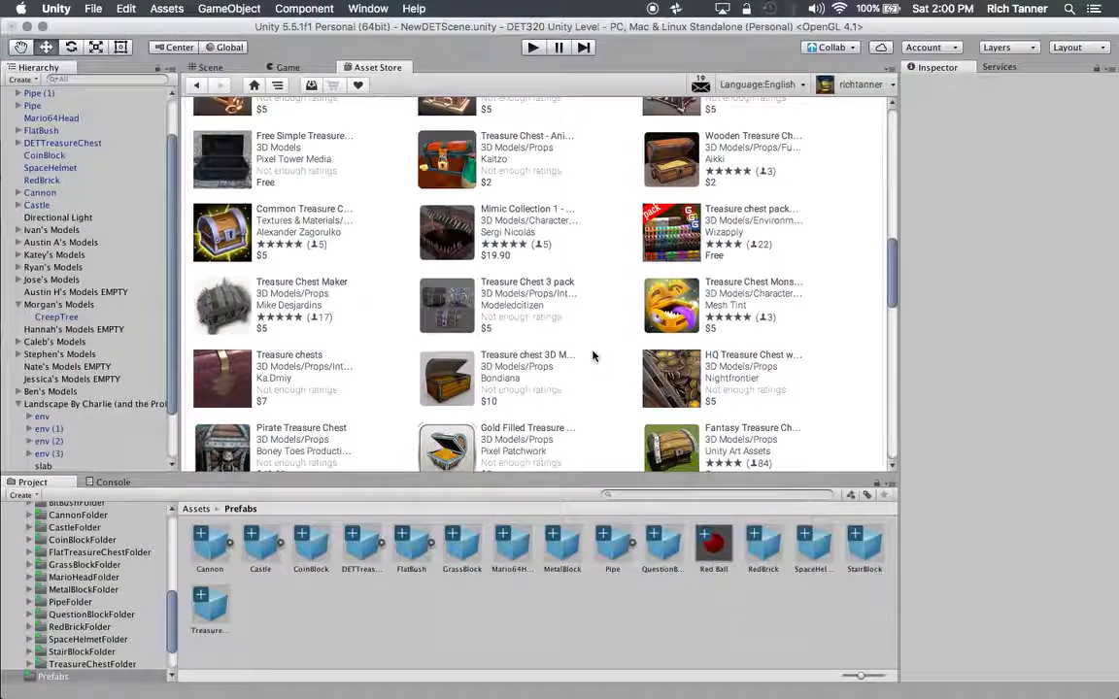
scroll(532, 313, "up", 5)
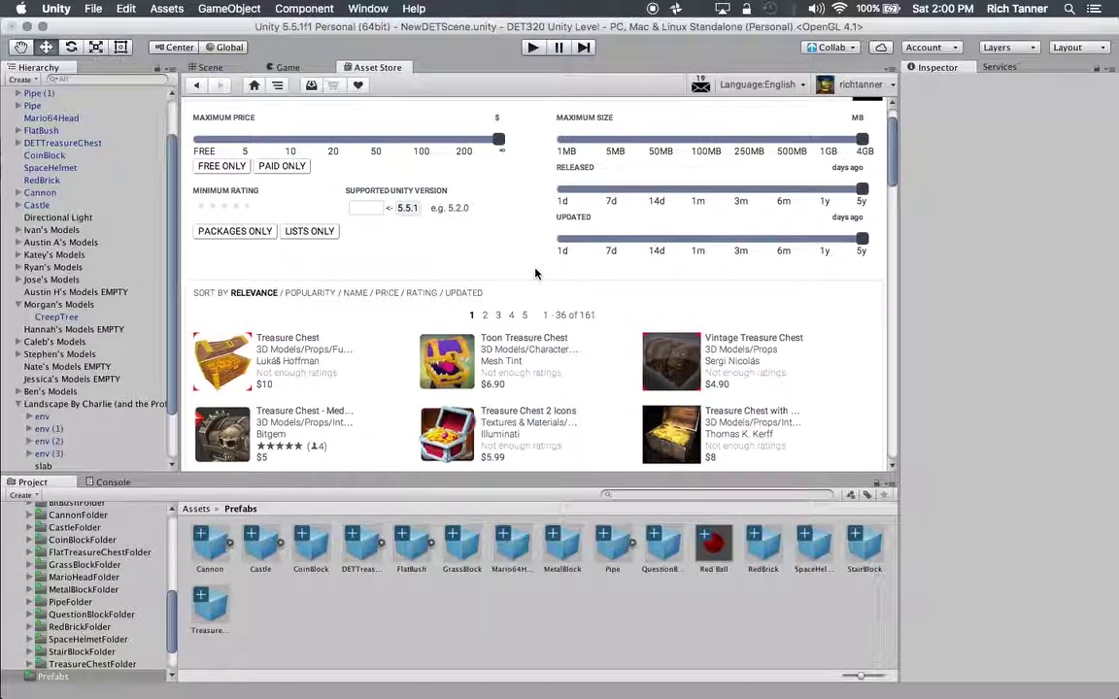
scroll(529, 257, "up", 2)
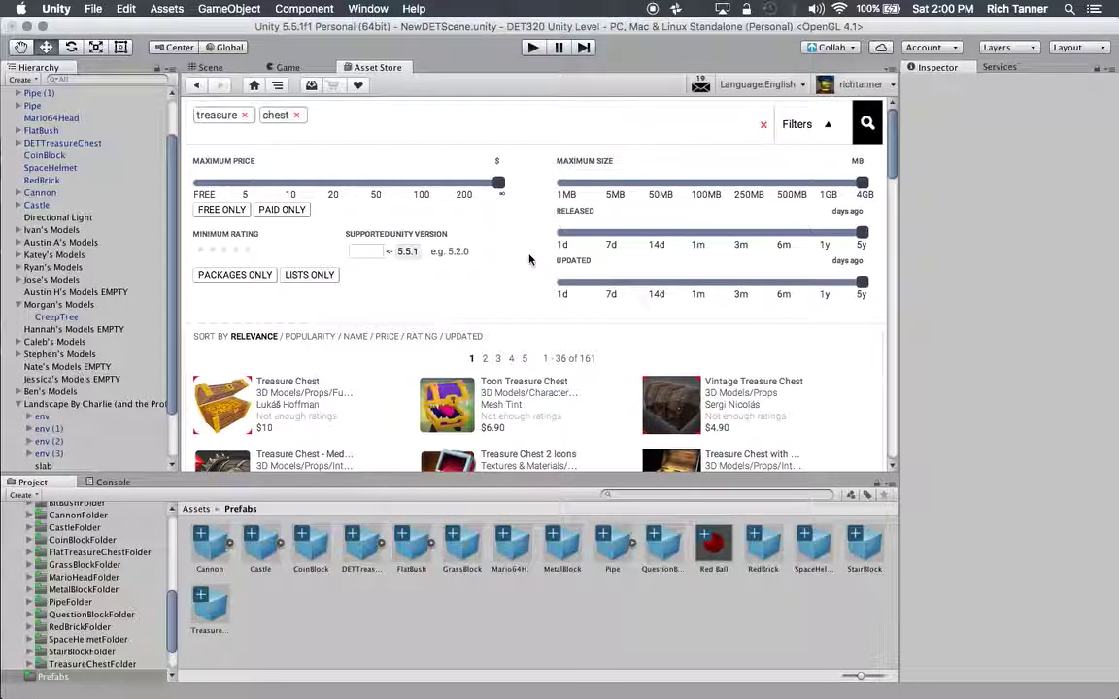